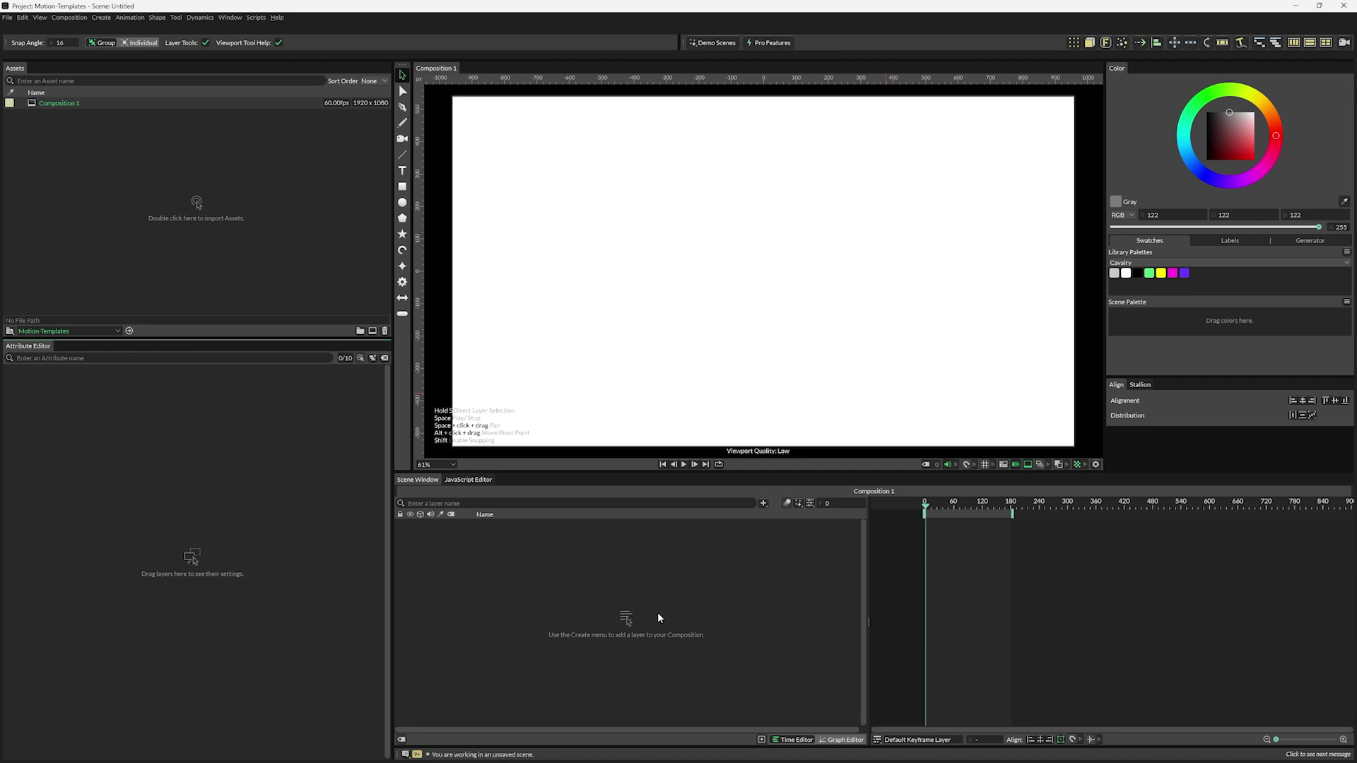
- Create a rectangle and a five-pointed star layer, then select the star above the rectangle
left_click(402, 187)
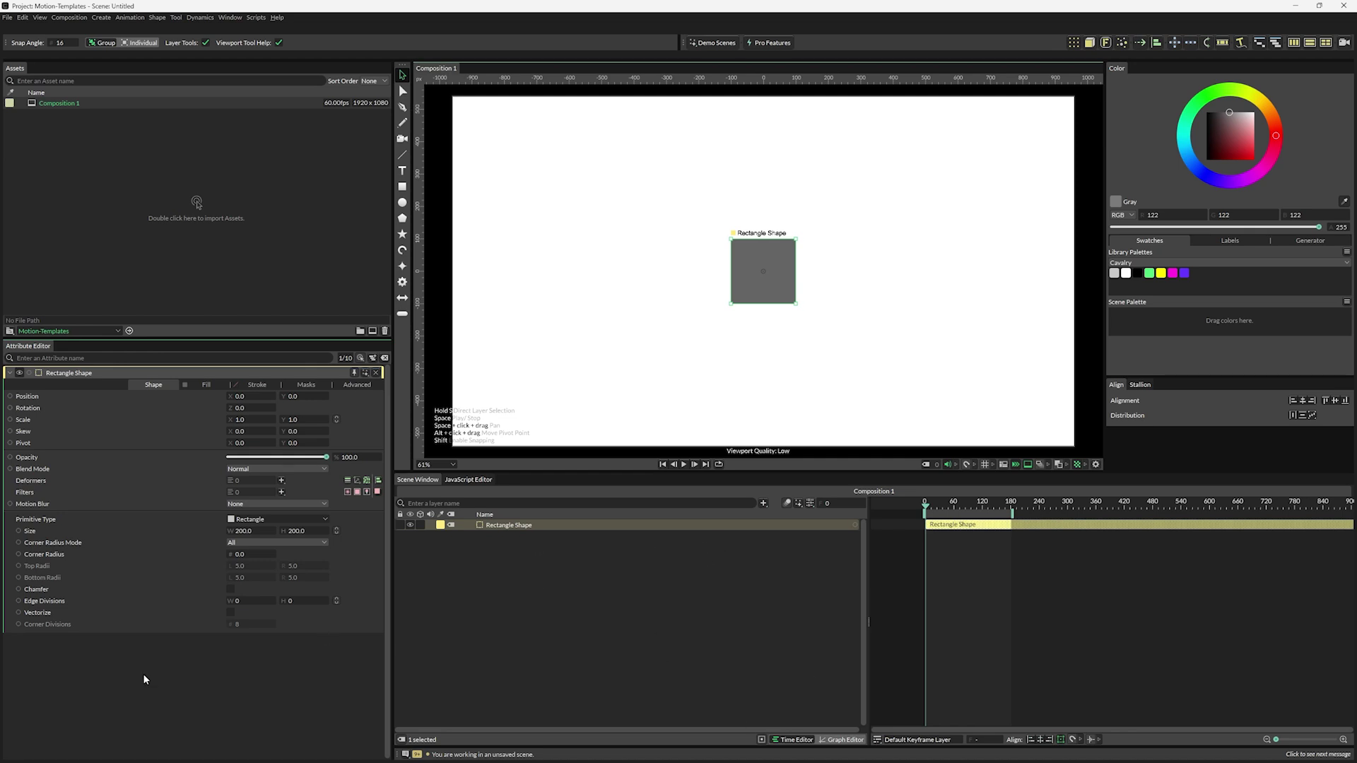
left_click(403, 234, "alt")
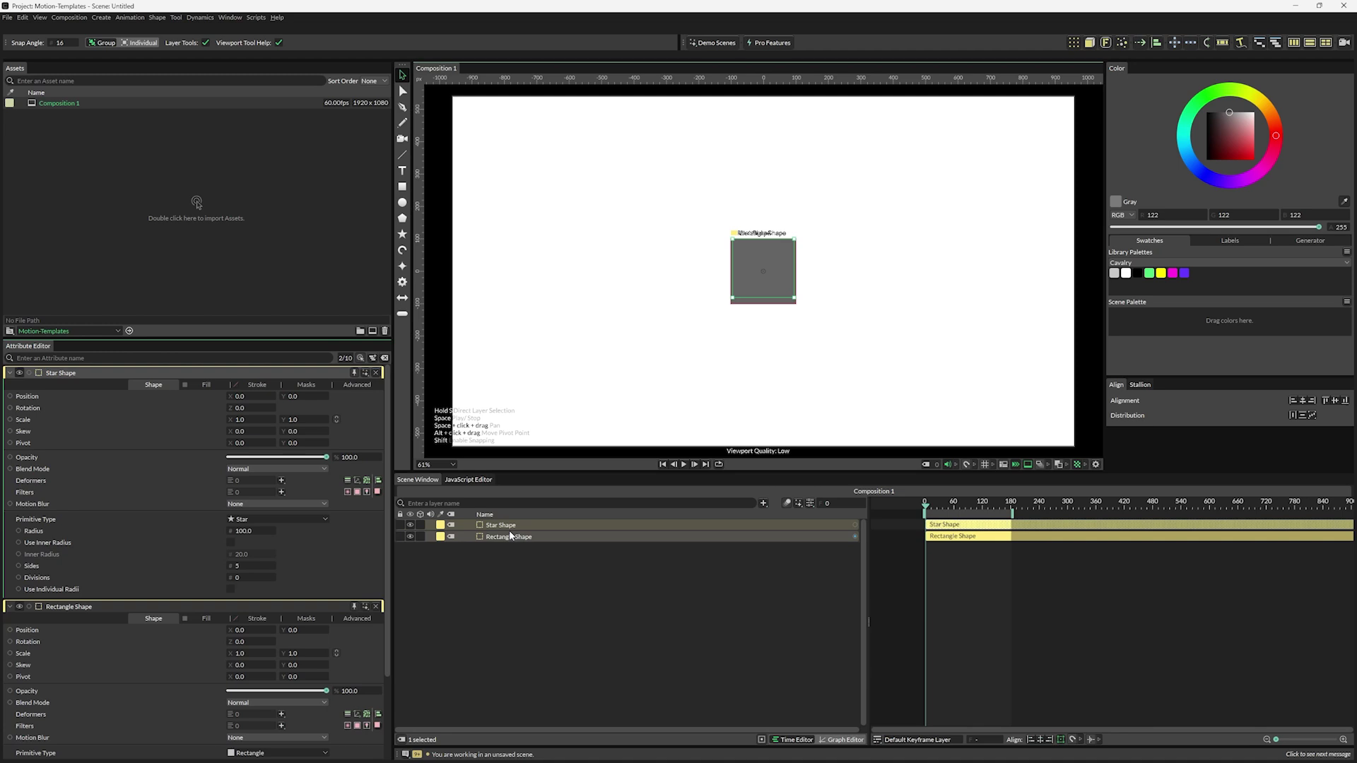
left_click(561, 537, "shift")
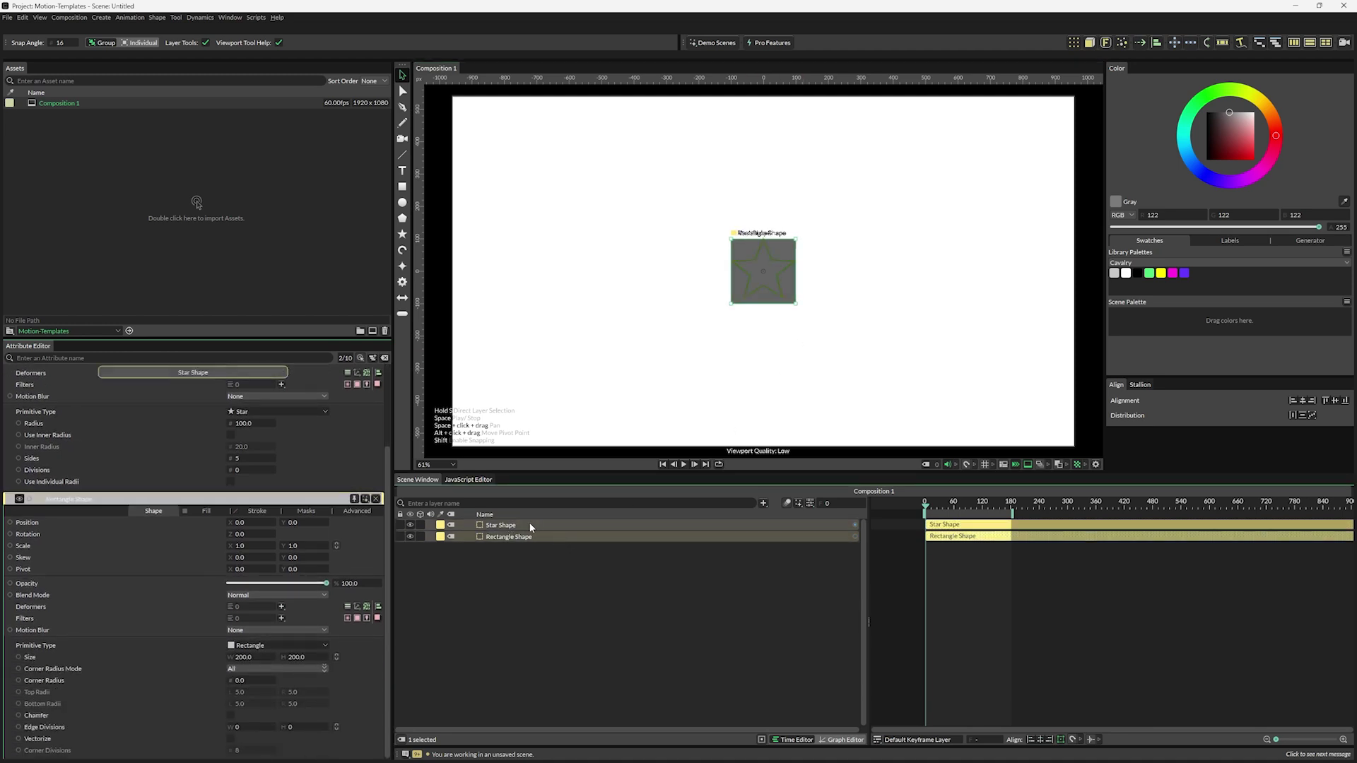
left_click(503, 531)
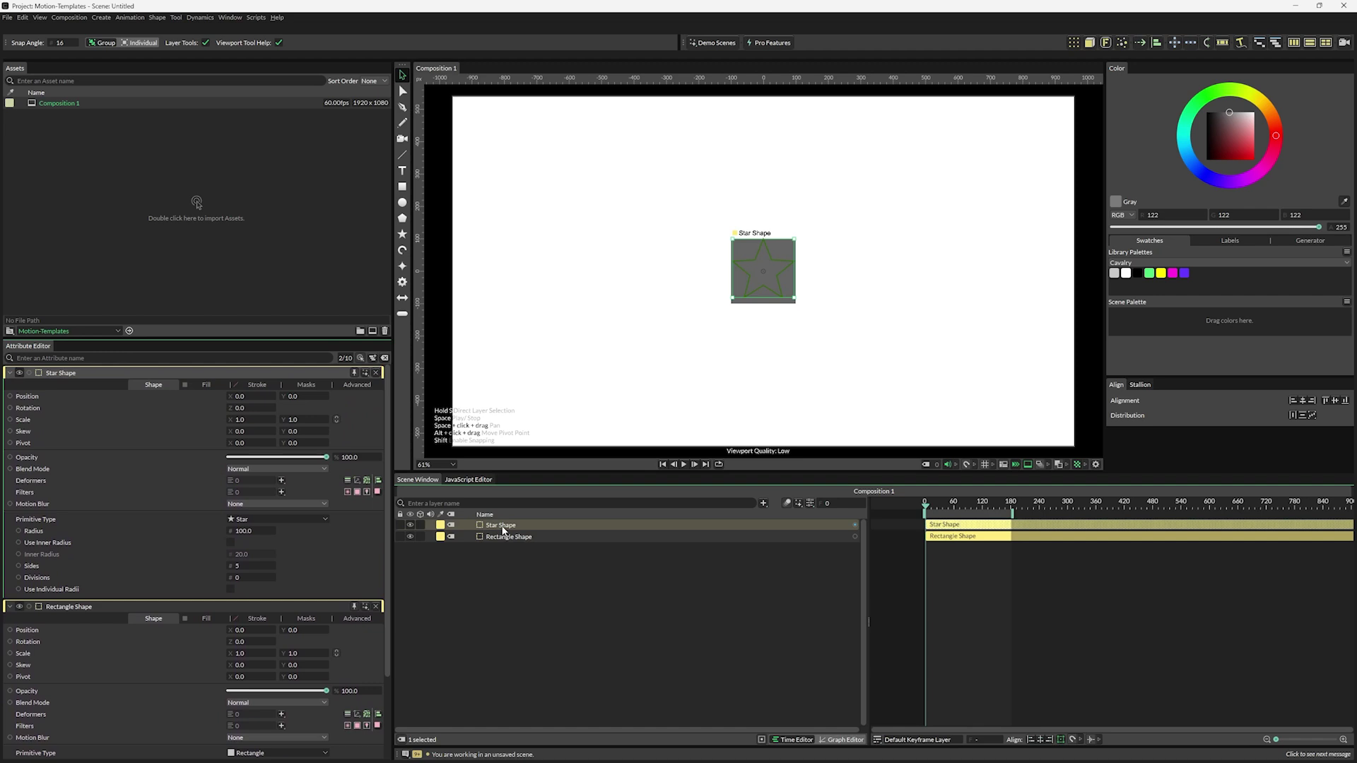
left_click(506, 537)
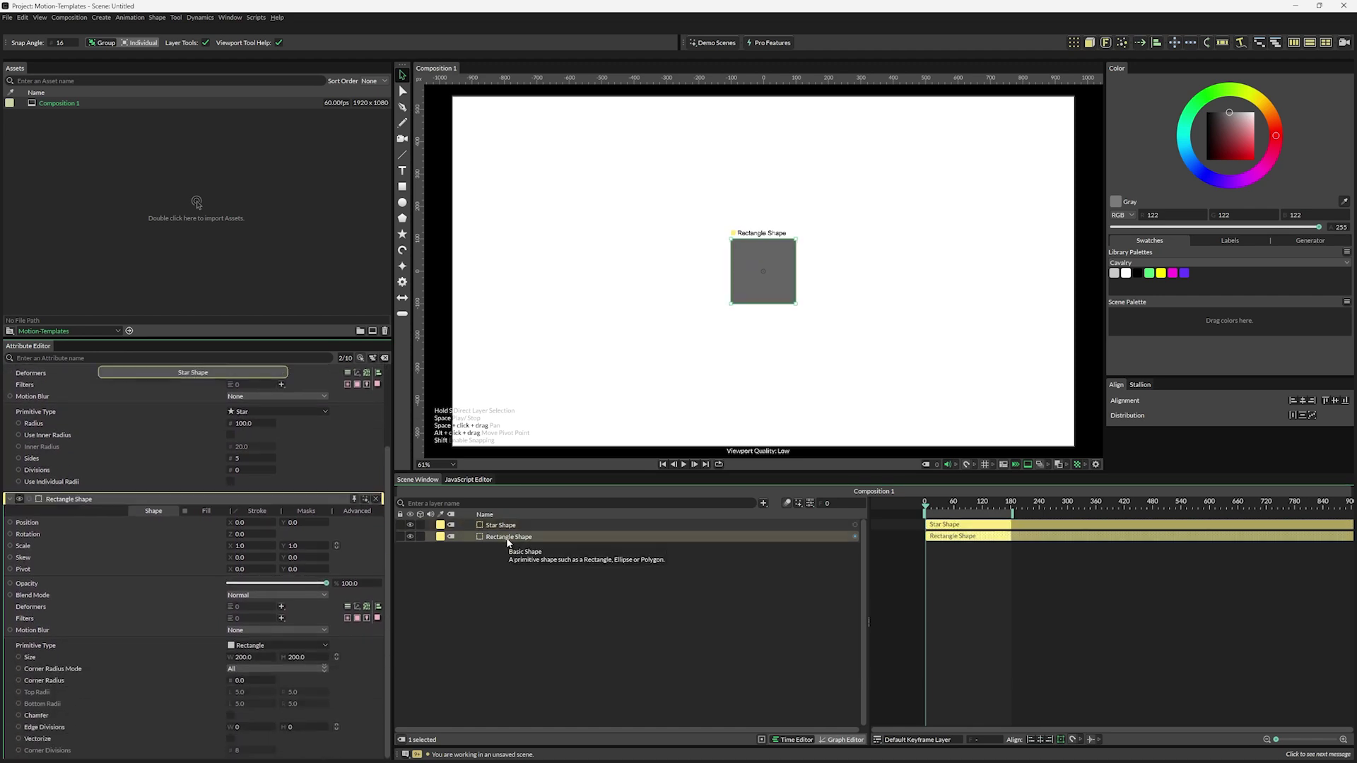
left_click(499, 526)
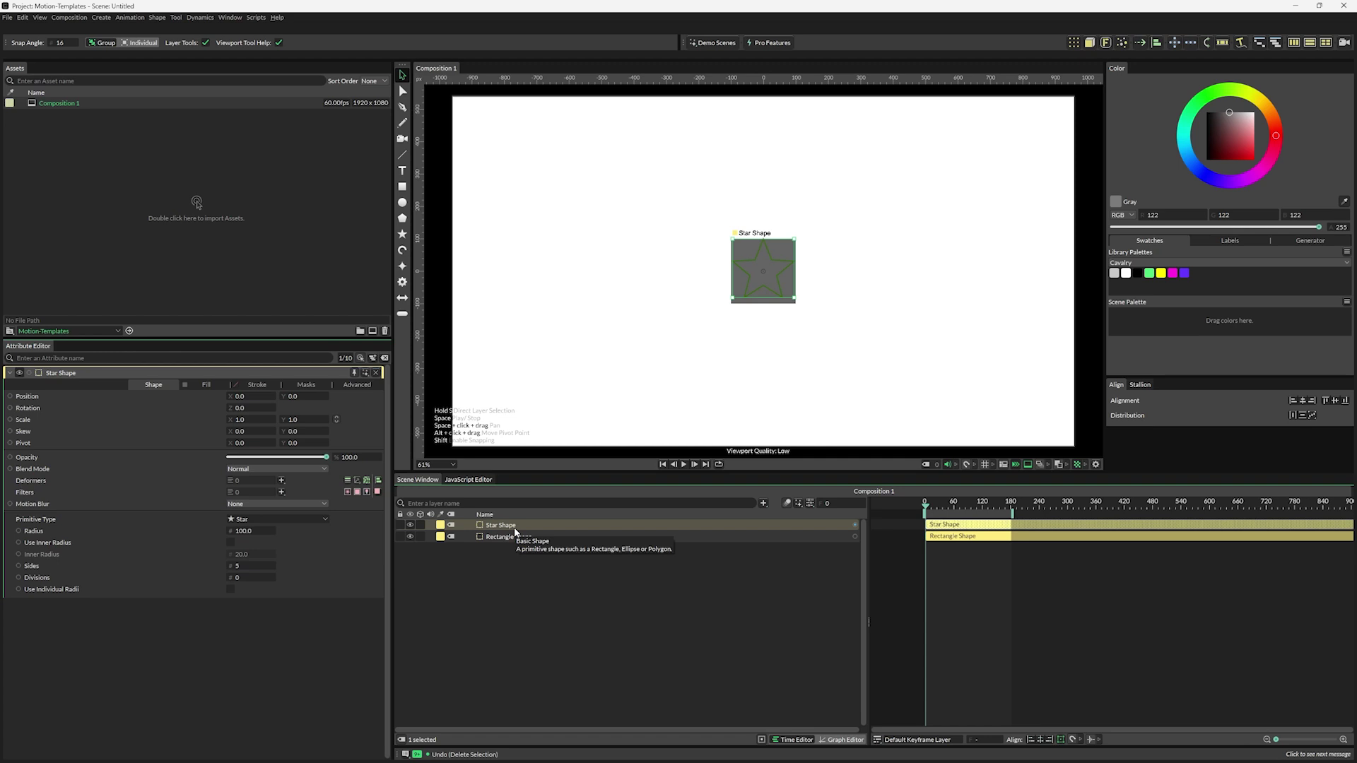
- Delete the star and group the Rectangle Shape with Ctrl+G
key("Delete")
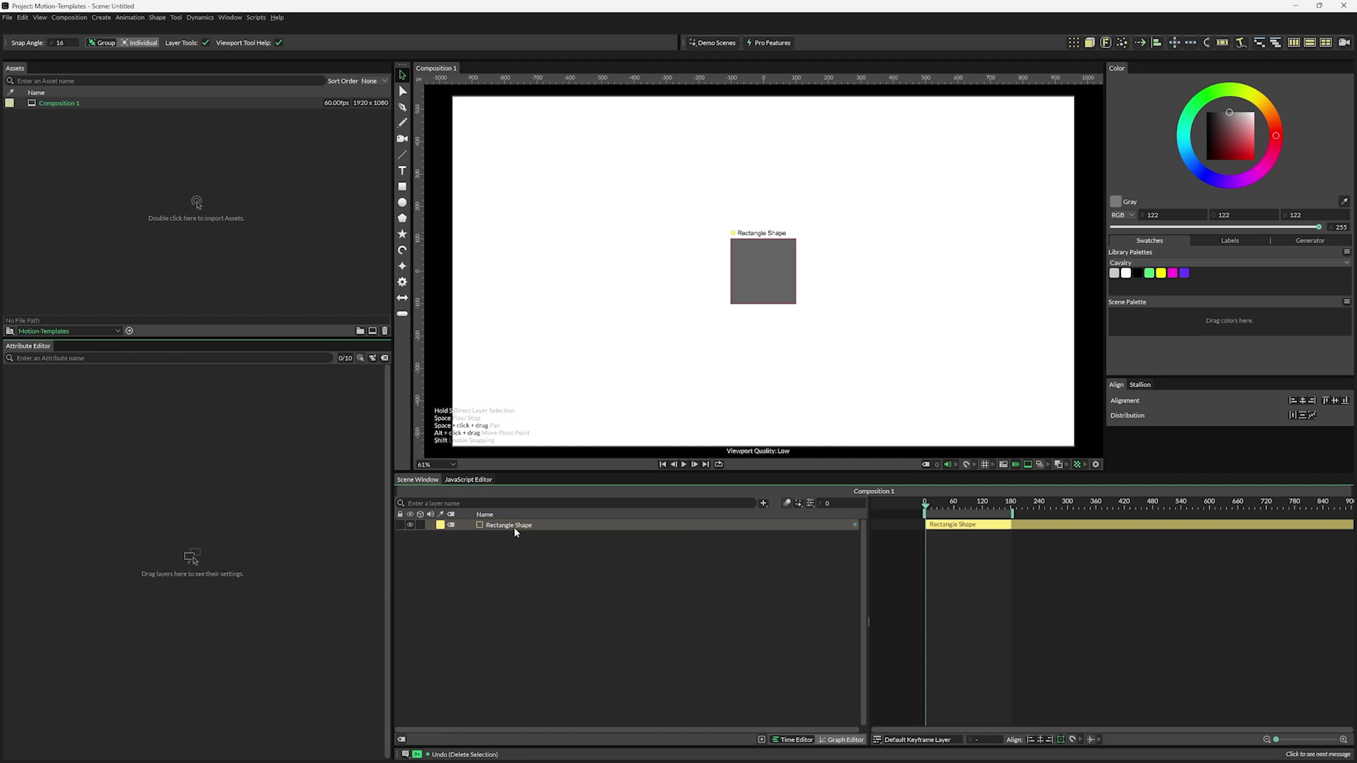
left_click(514, 527)
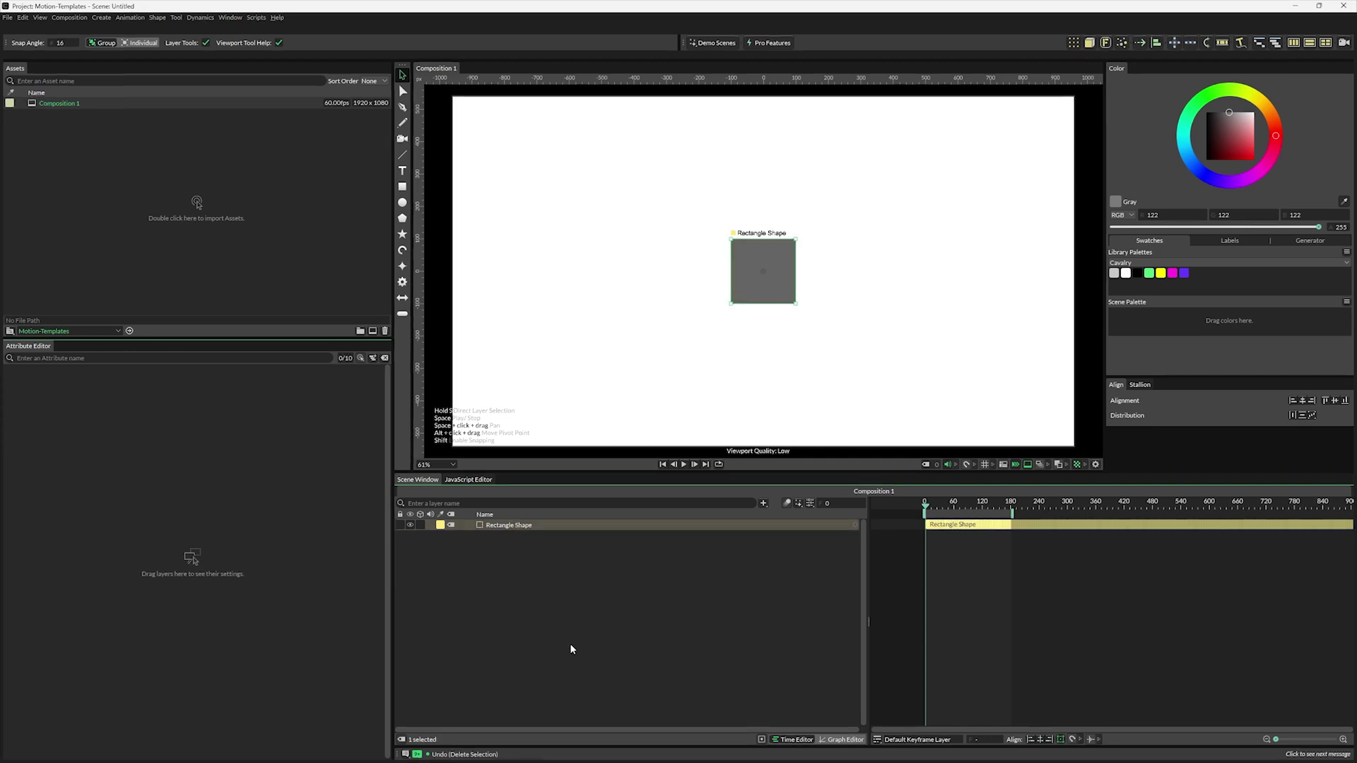
key("ctrl+g")
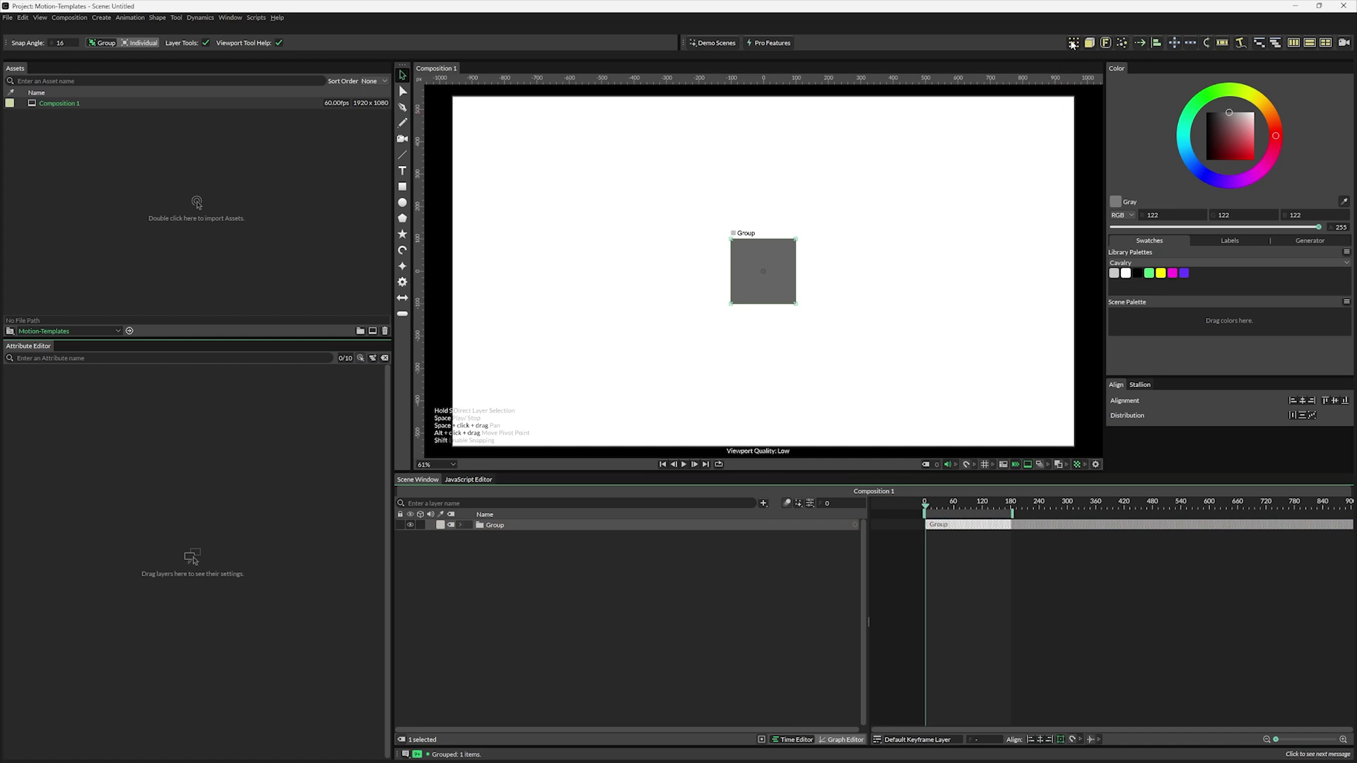
- Add a Duplicator for the group and switch its distribution from Grid to Point
left_click(1073, 44)
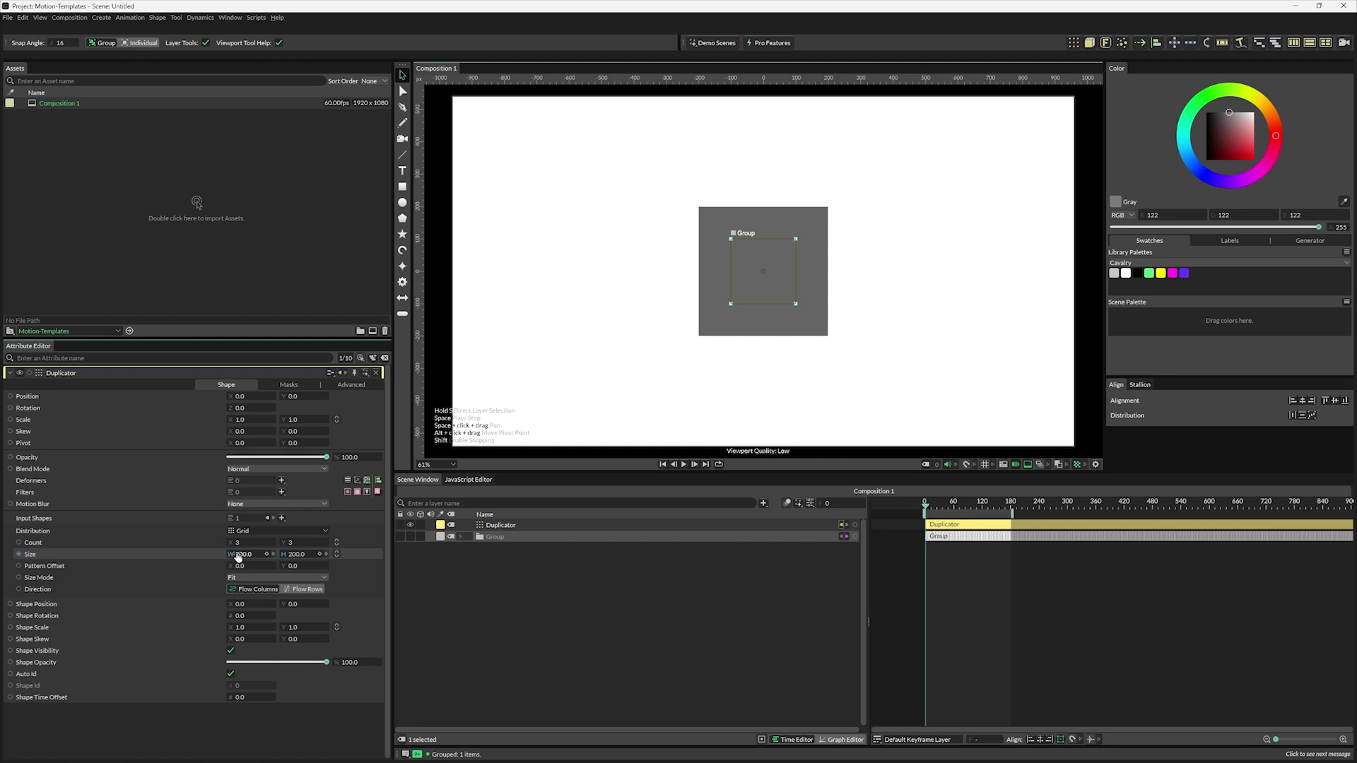
left_click_drag(239, 557, 297, 552)
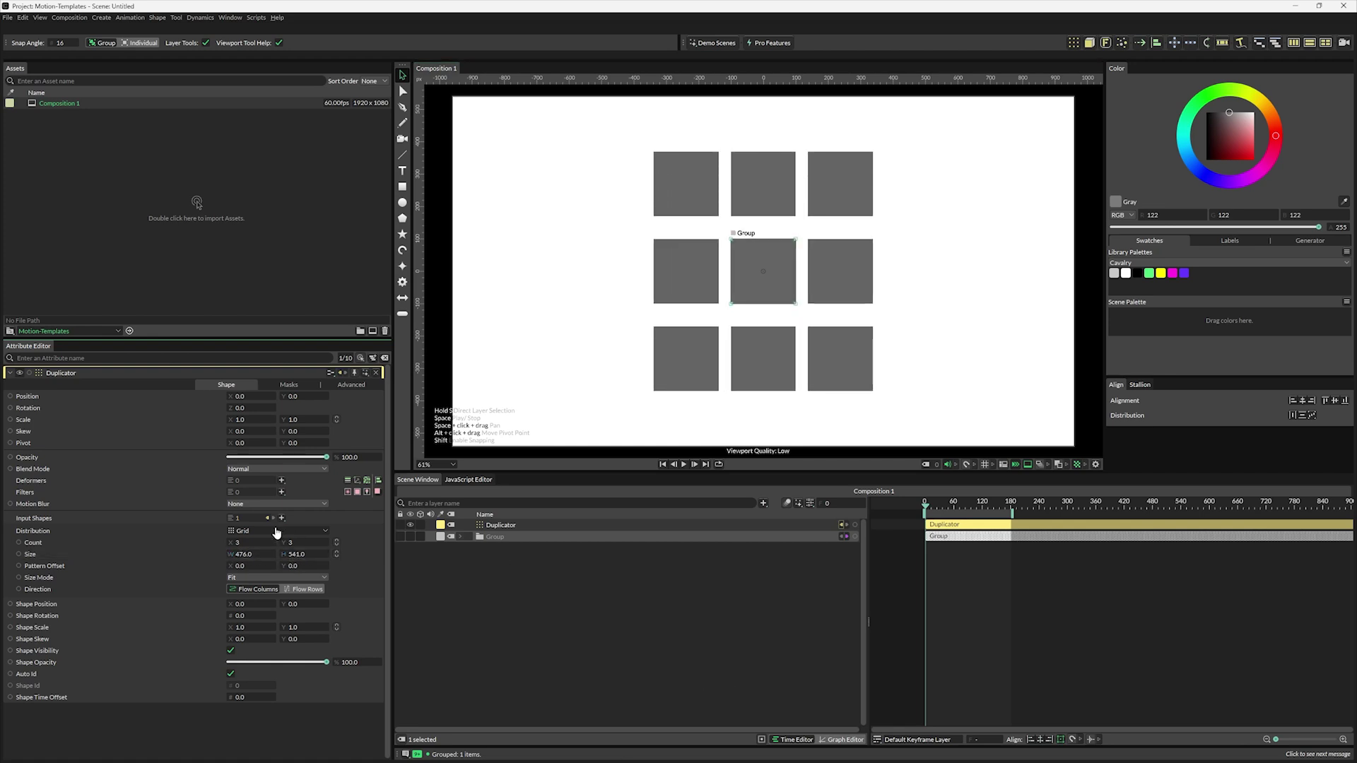
left_click(275, 529)
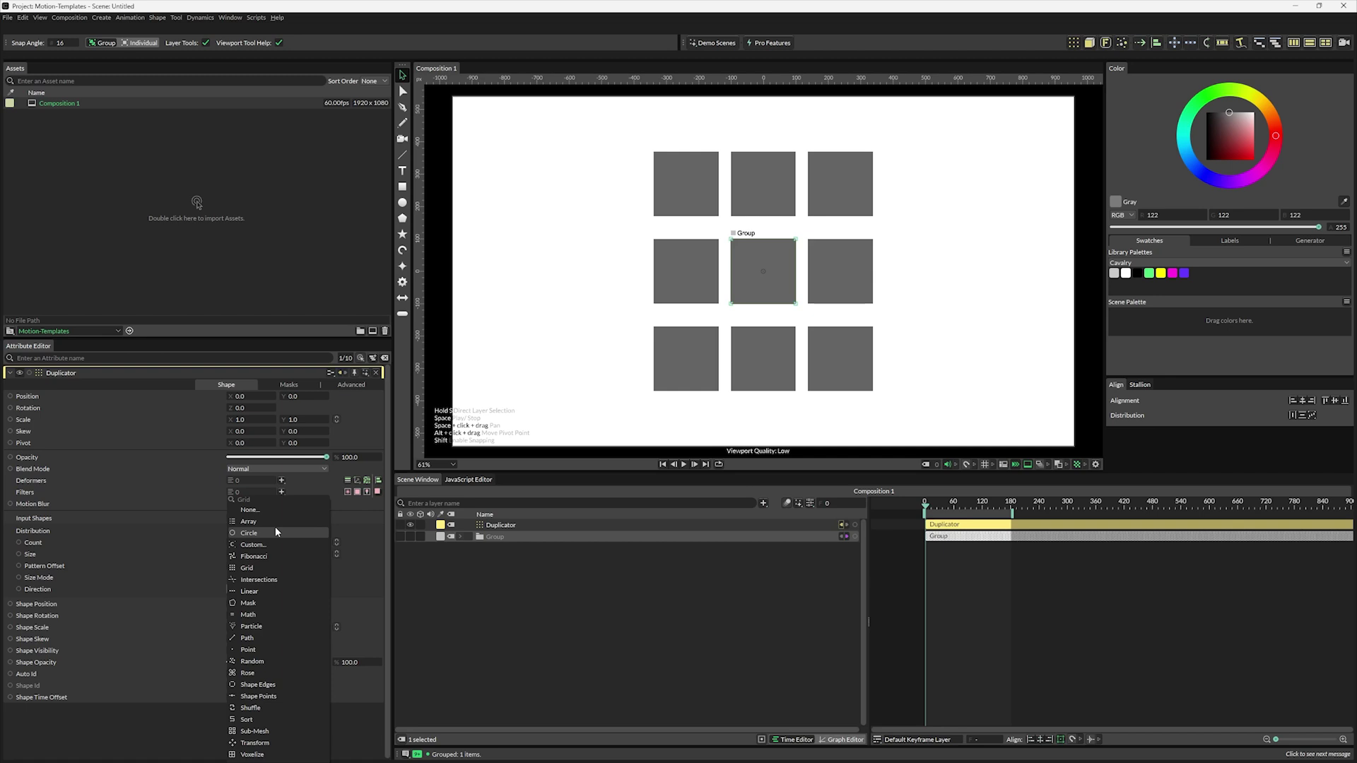
left_click(252, 650)
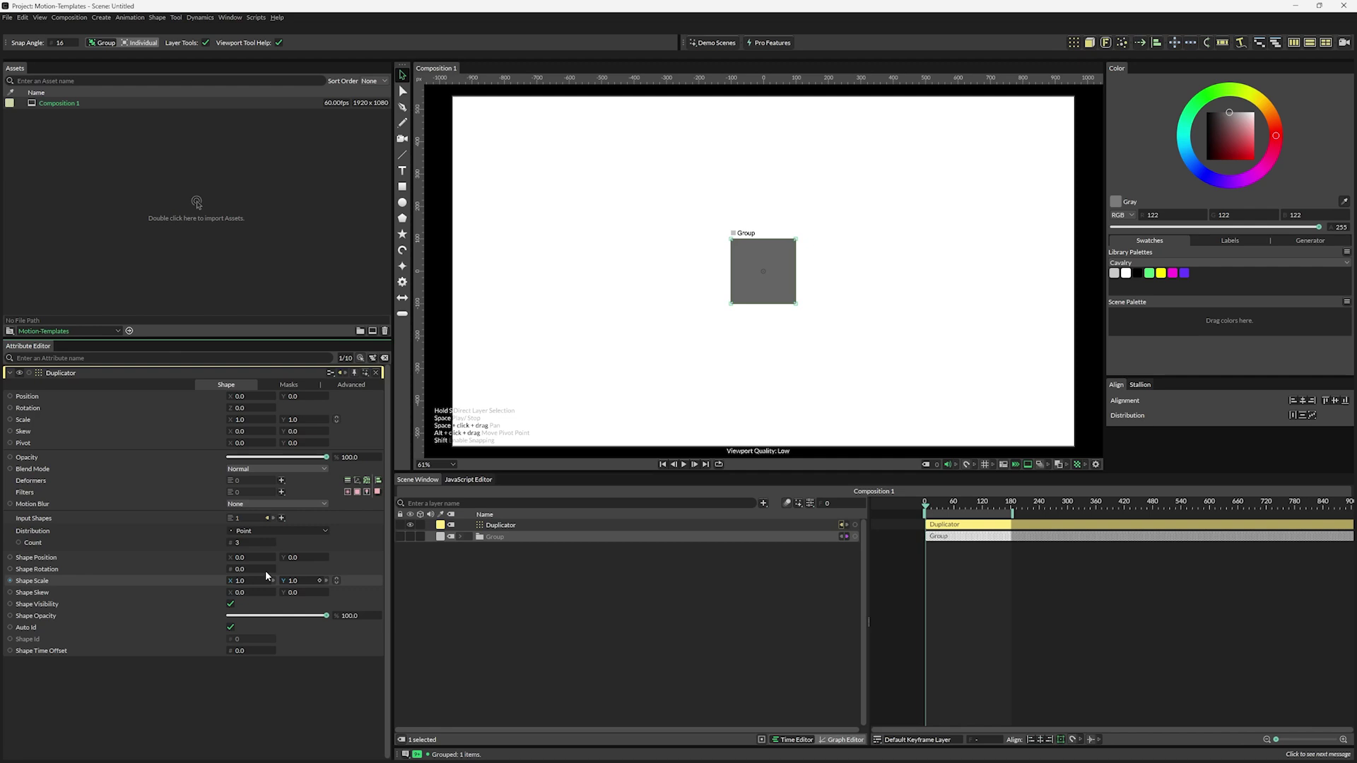
- Set the Duplicator count to 10
left_click(255, 542)
type("10")
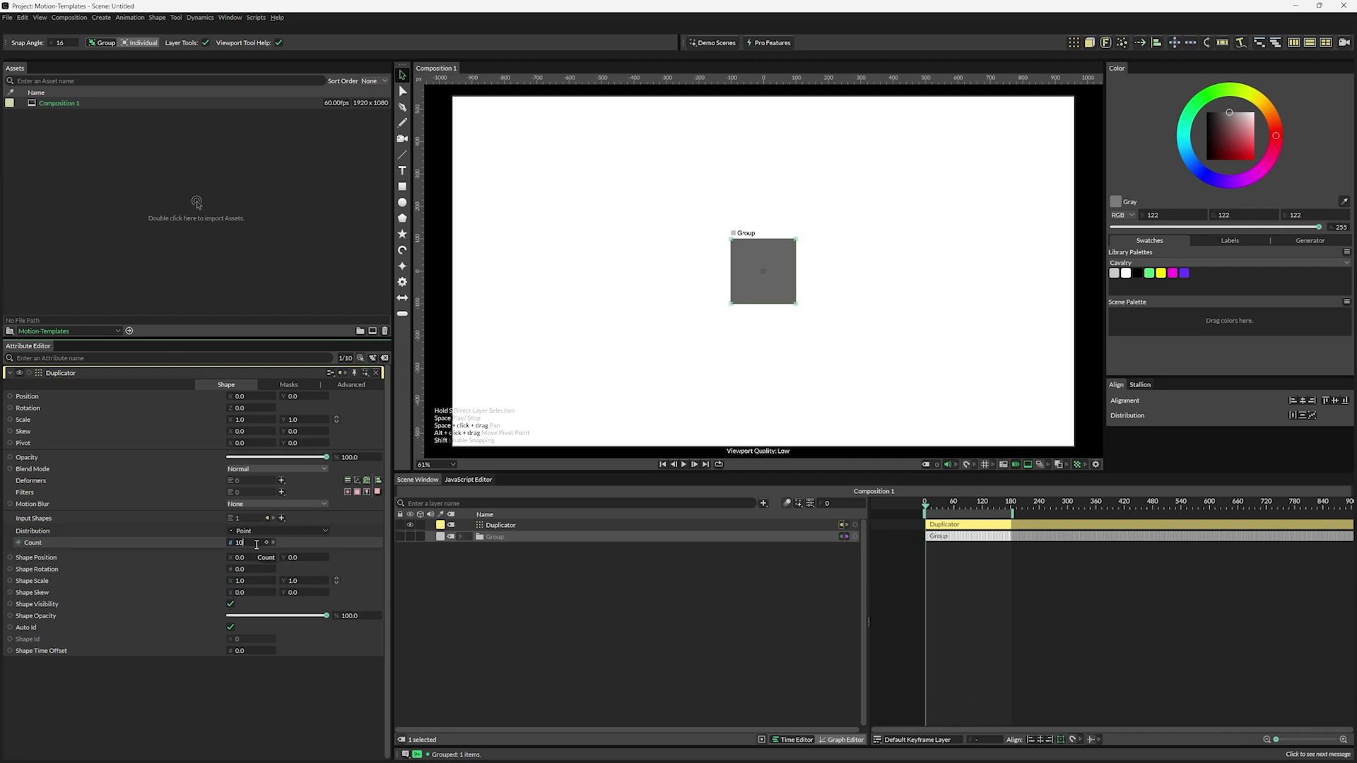
key("Return")
left_click(731, 641)
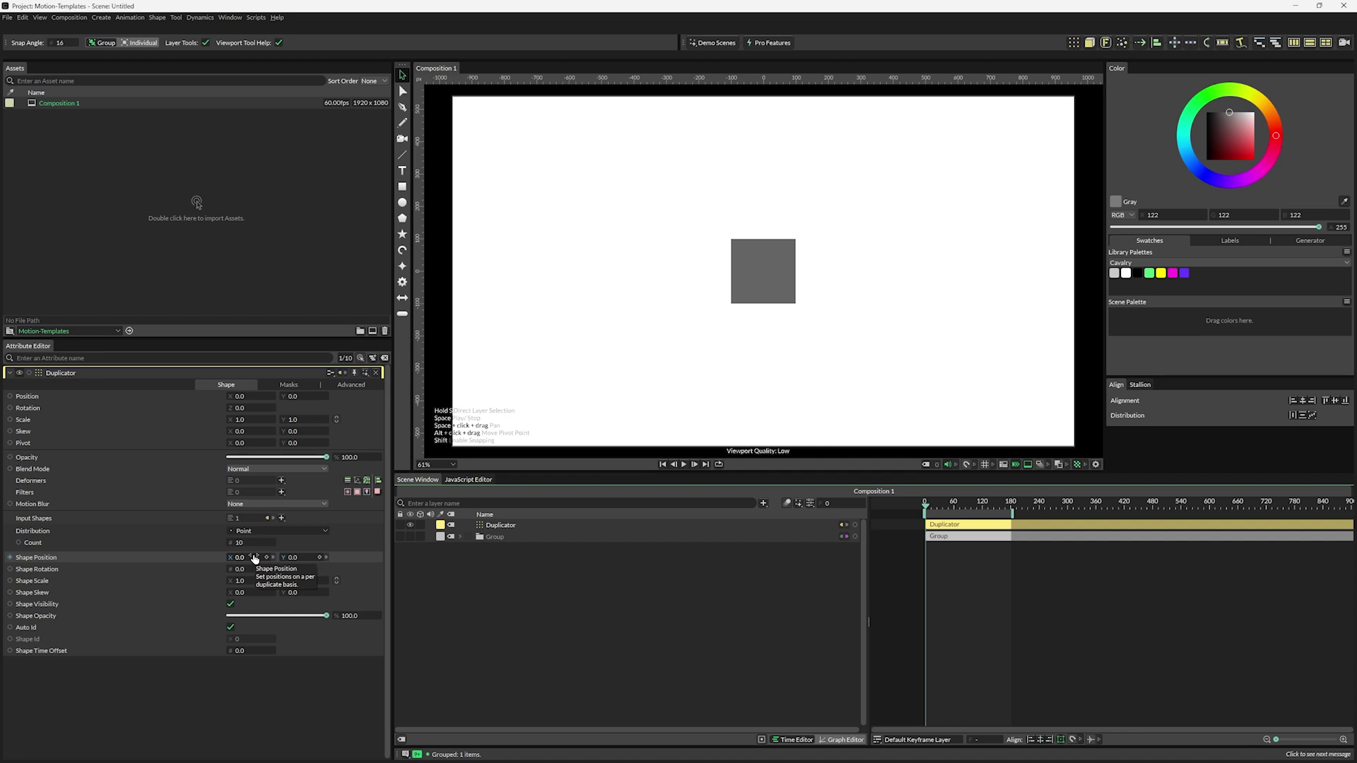
- Keyframe Shape Position X from -841 at frame 0 to 848 at frame 180, then play
left_click_drag(253, 559, 85, 558)
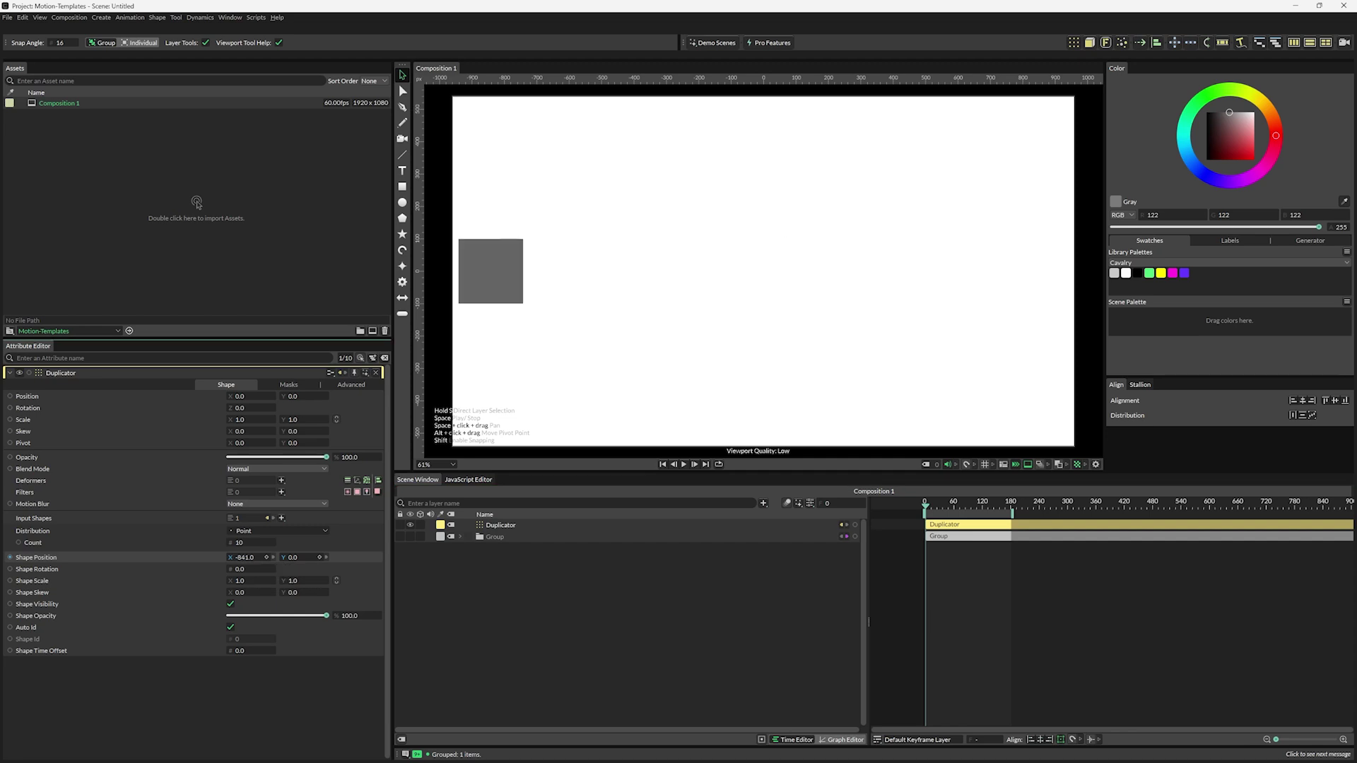
left_click(266, 557)
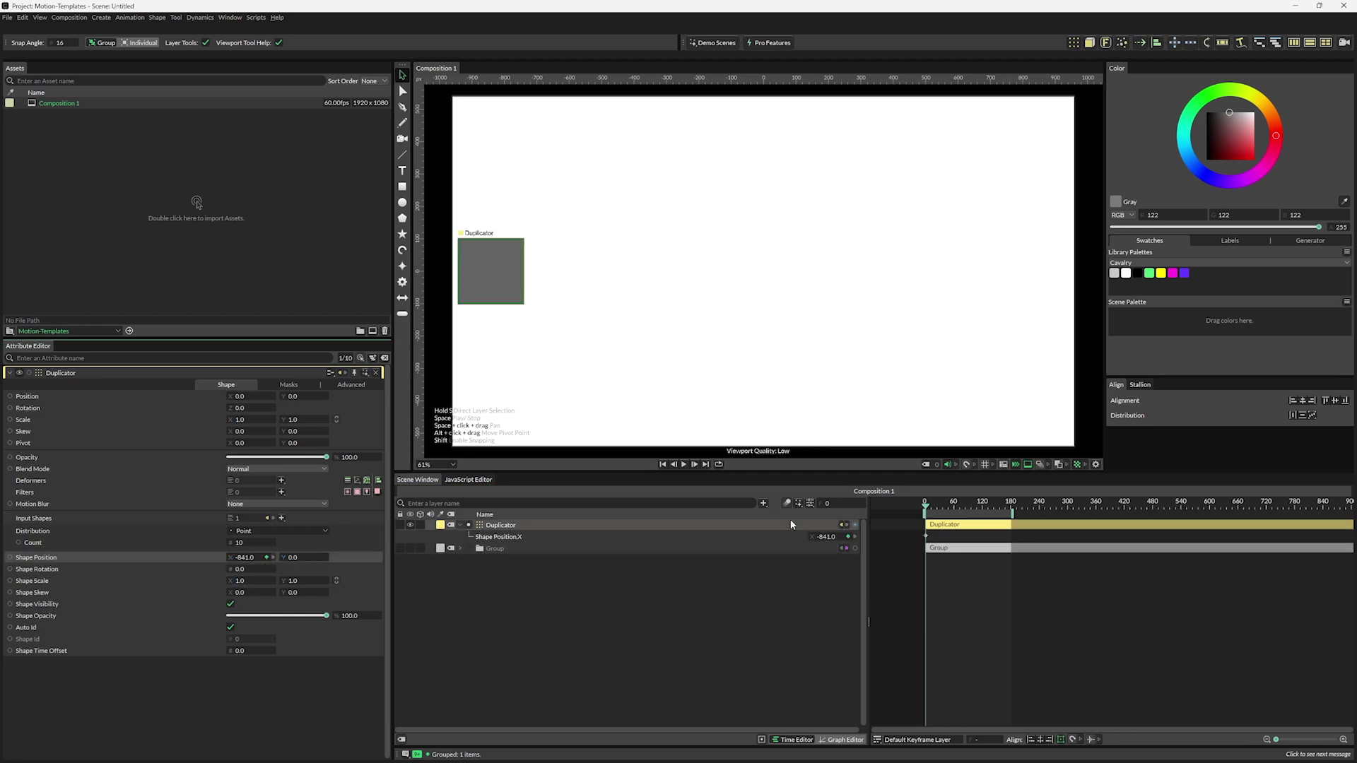
left_click(850, 504)
type("18")
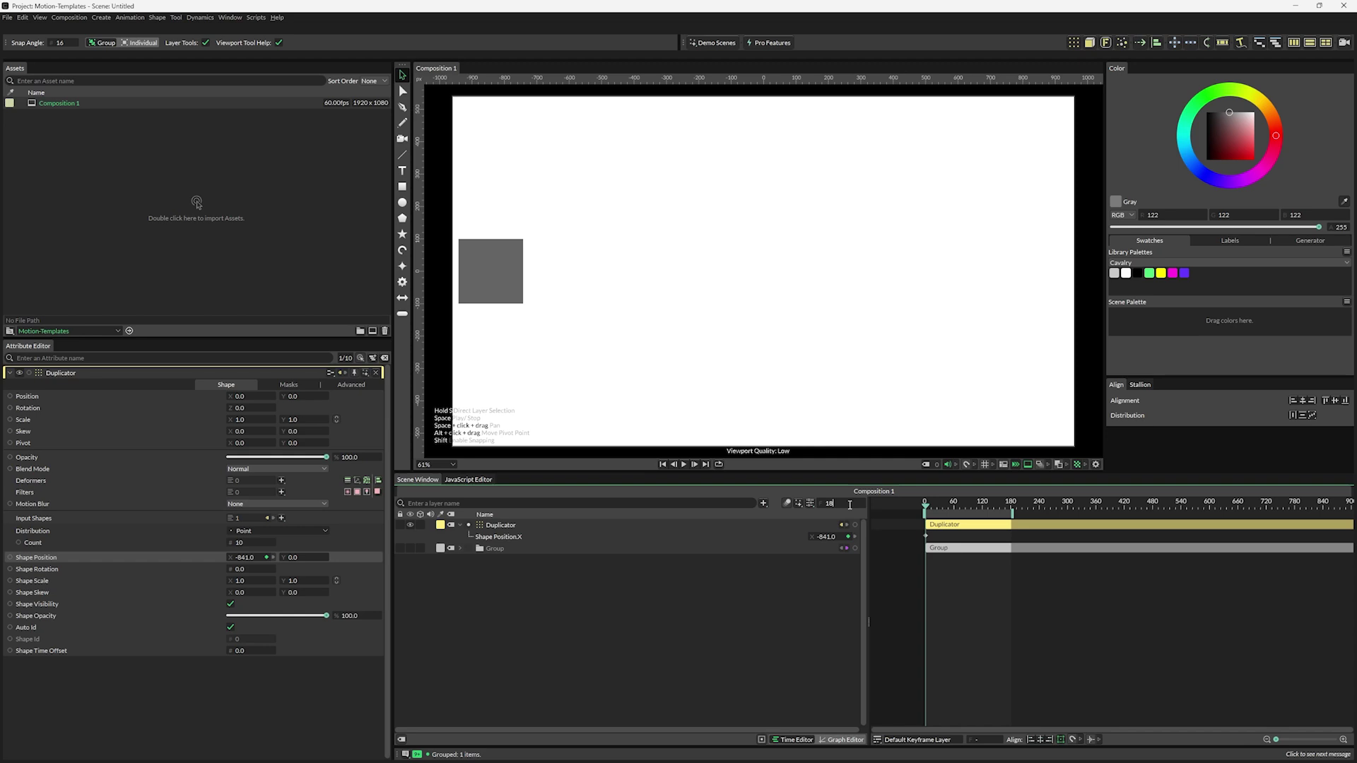
type("0")
key("Return")
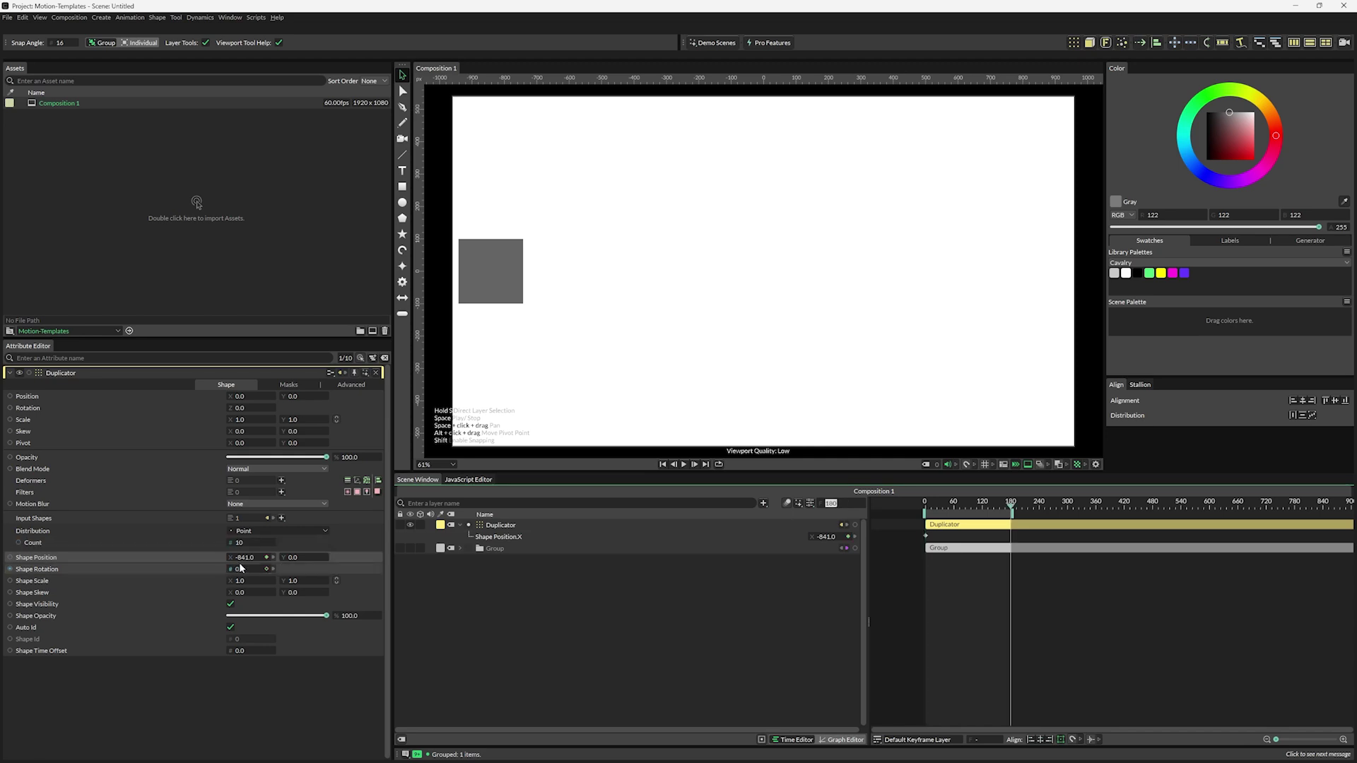
left_click_drag(248, 560, 546, 560)
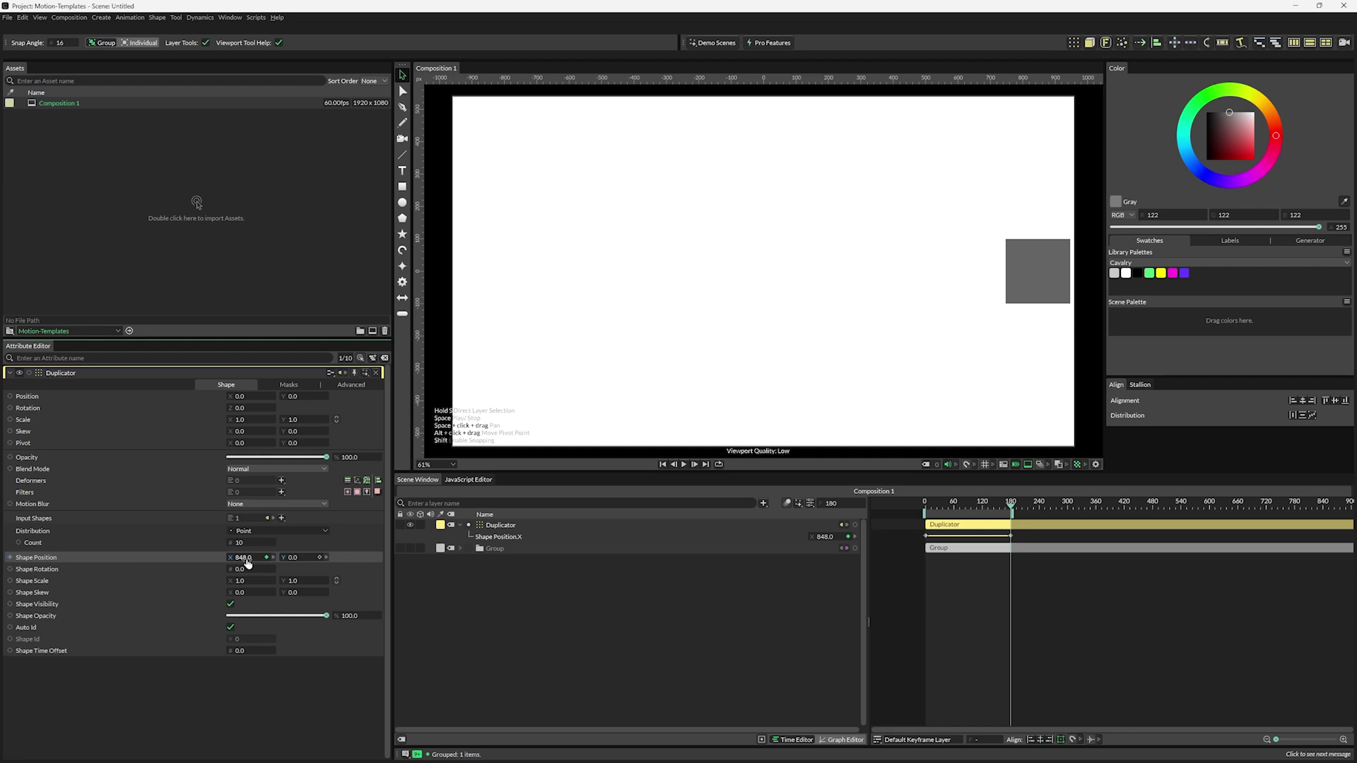
key("space")
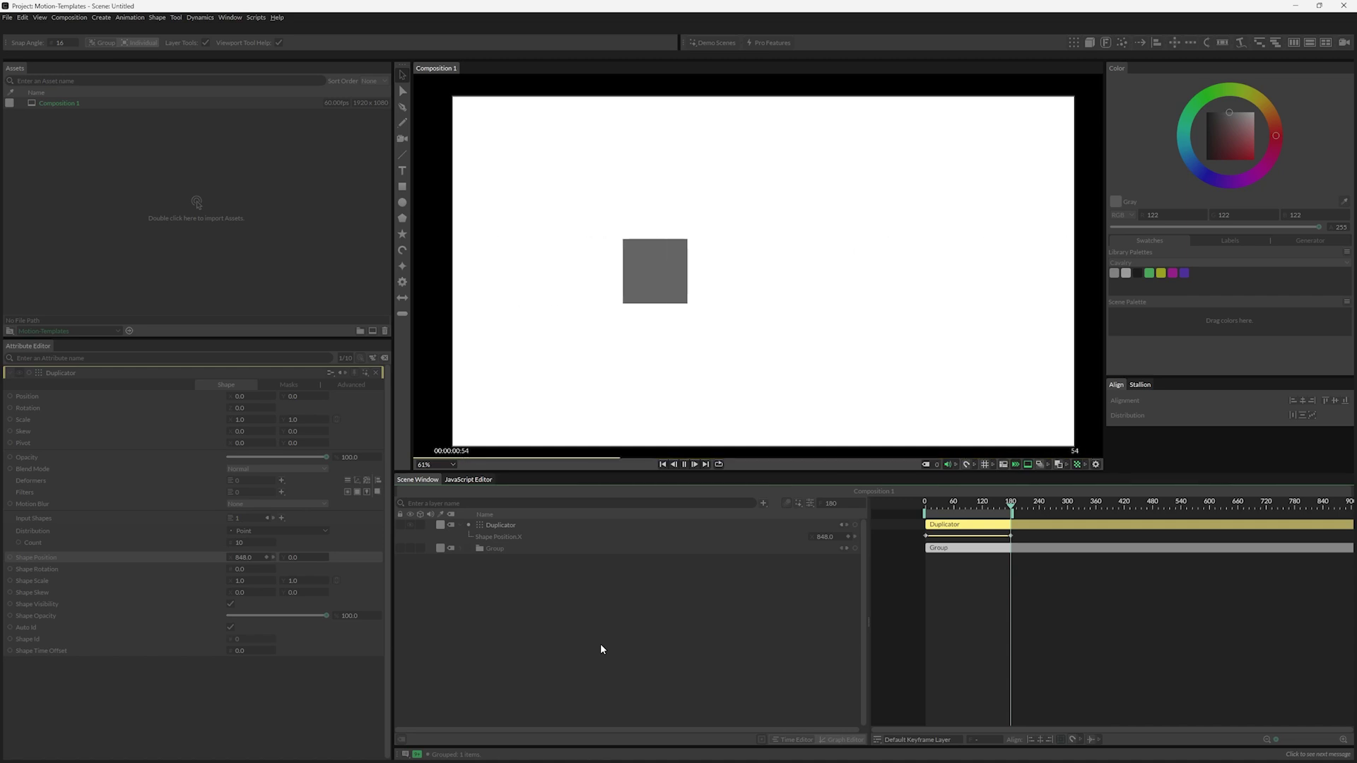
- Stop playback at frame 92 and add a Stagger behaviour to Shape Time Offset
key("space")
left_click(969, 502)
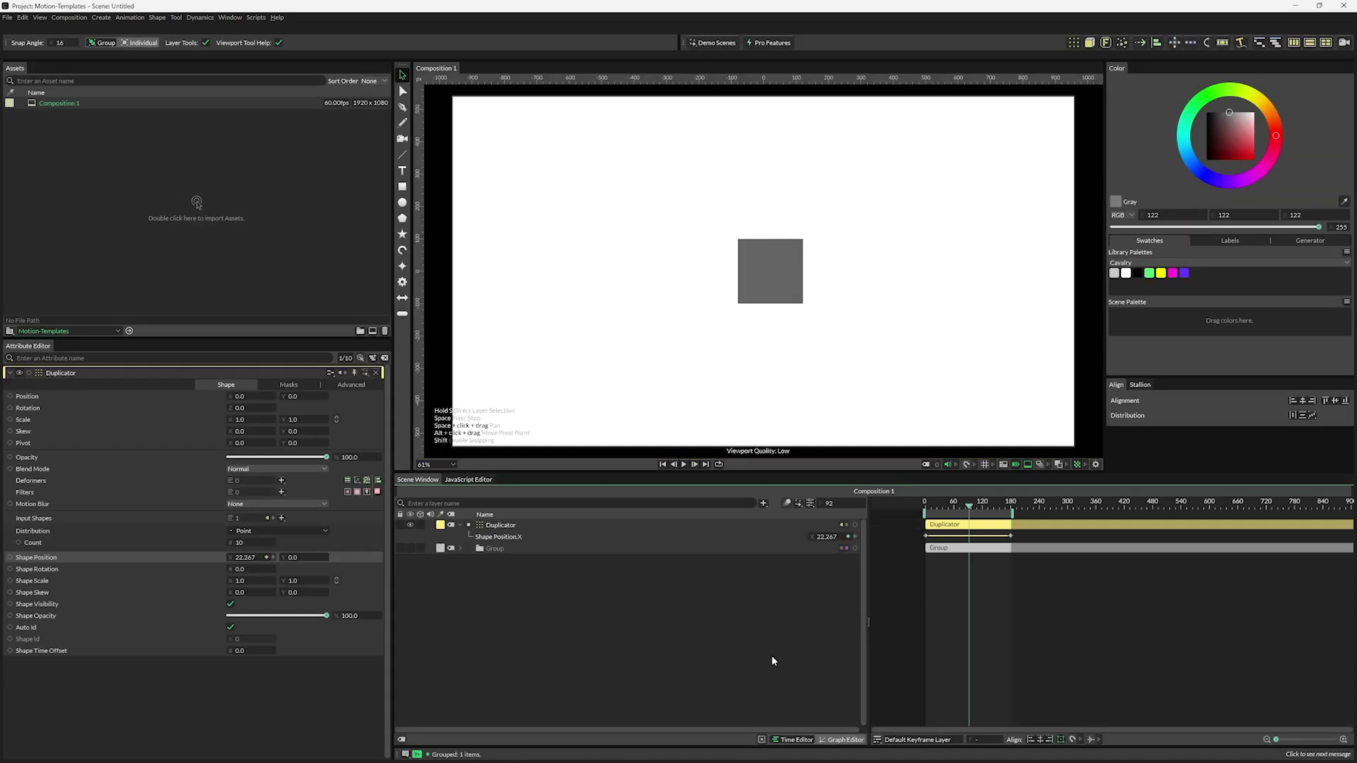
right_click(107, 657)
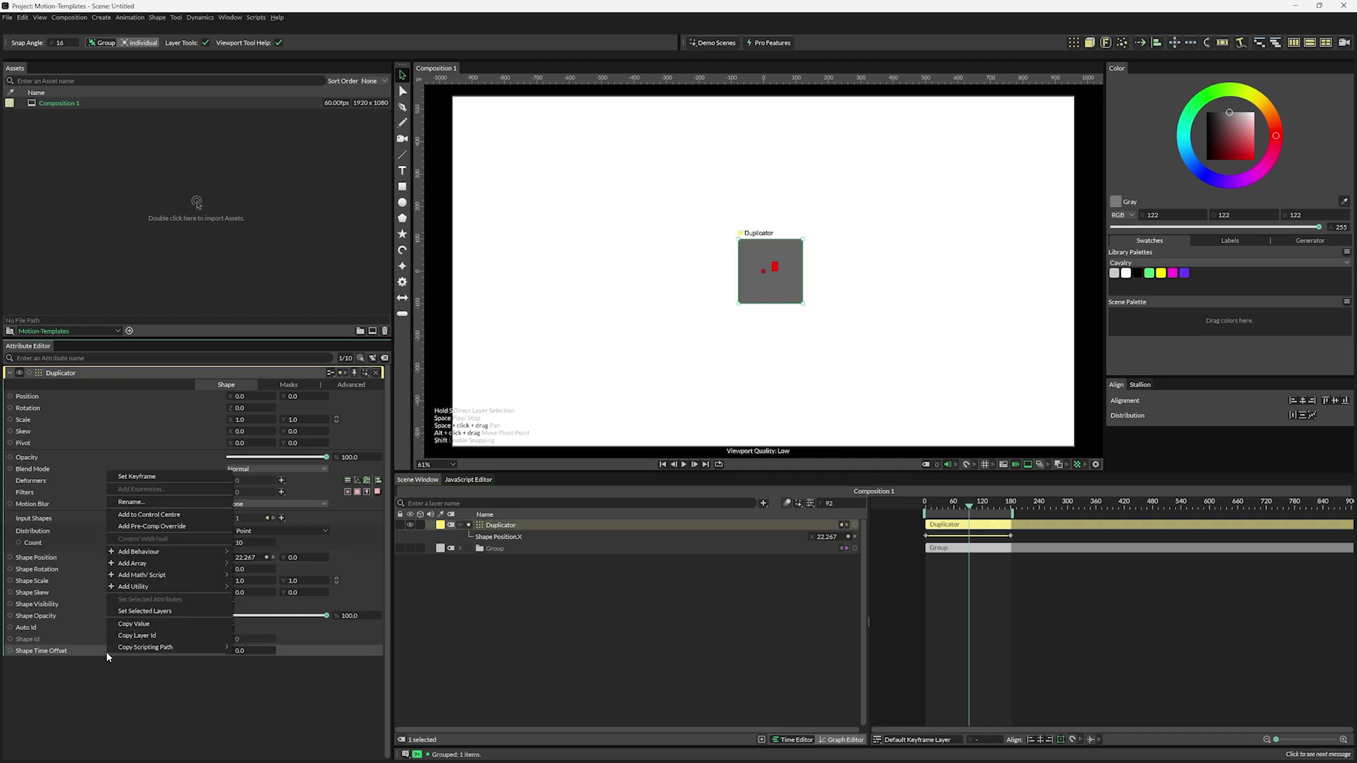
mouse_move(207, 551)
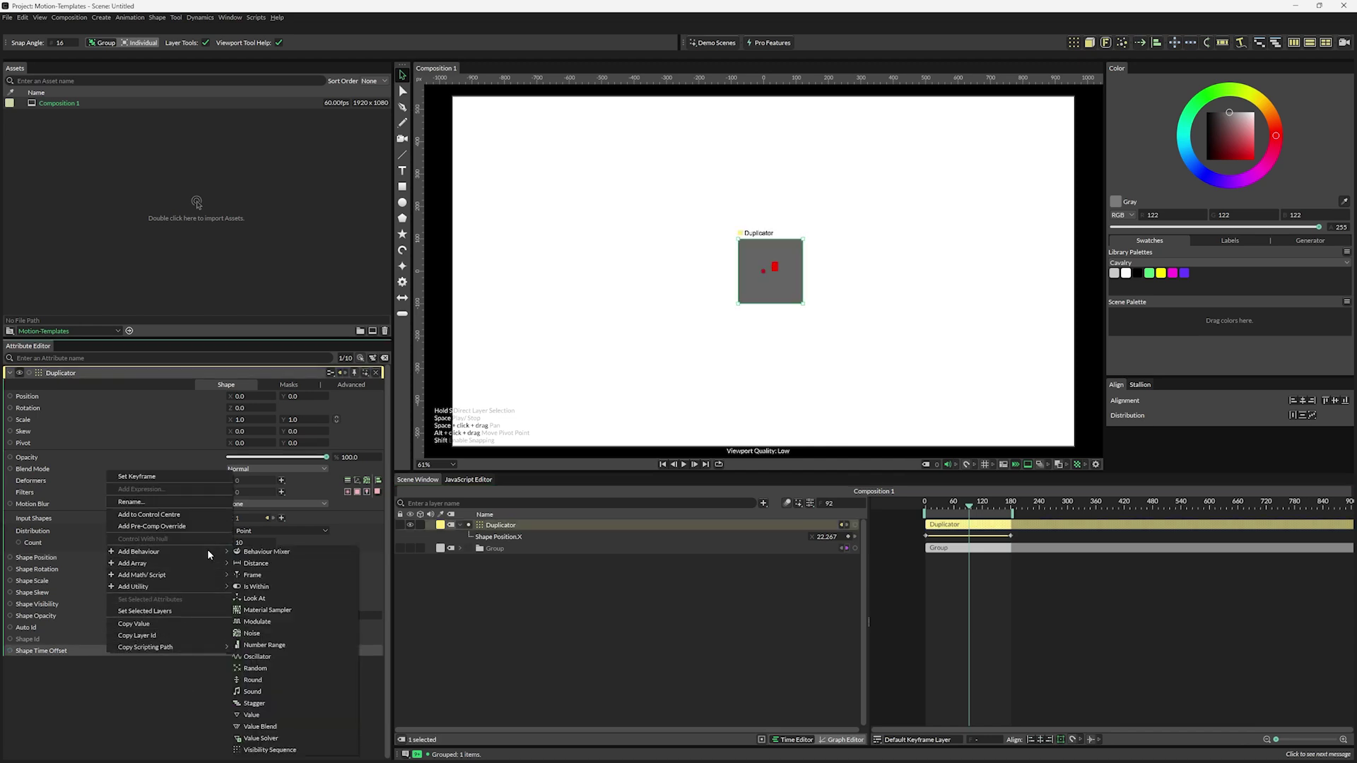
left_click(275, 707)
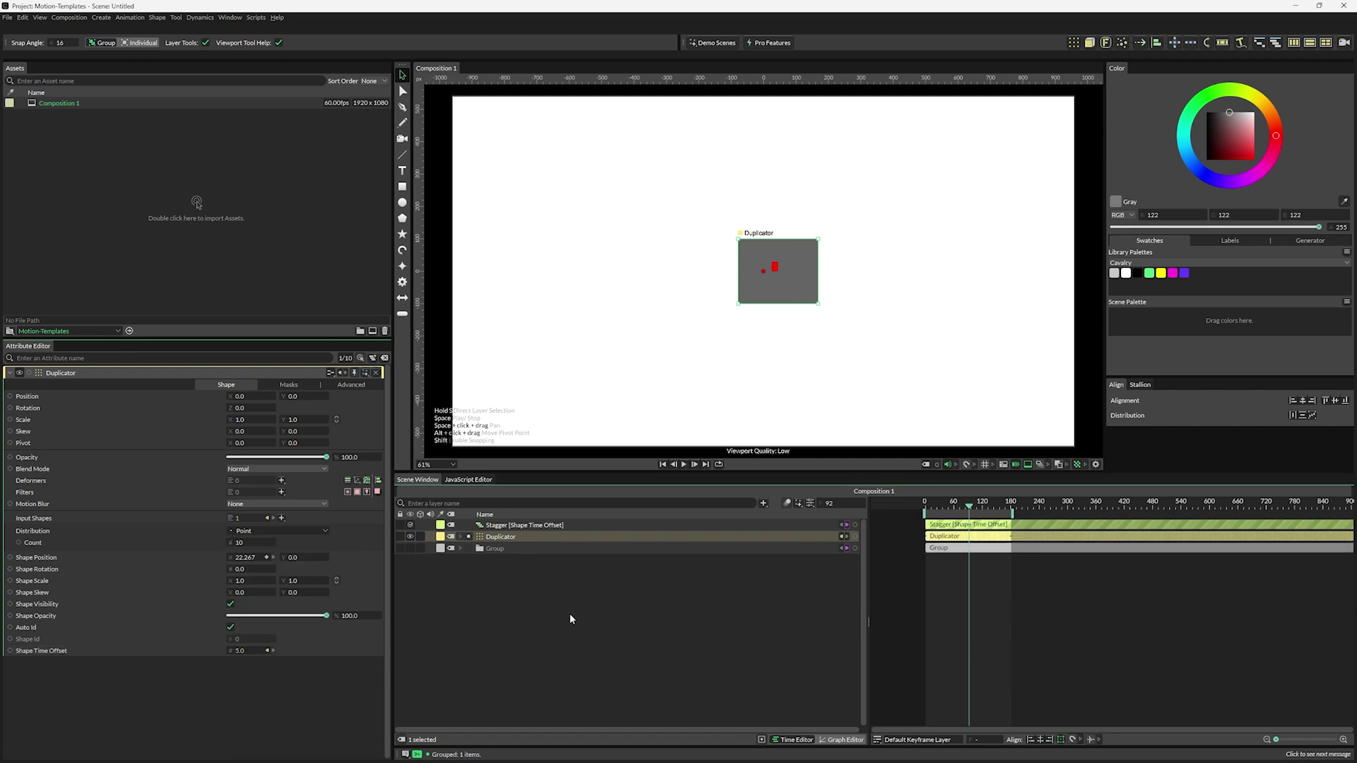
- Select the Rectangle Shape inside the group and set its Scale to 0.2
left_click(461, 549)
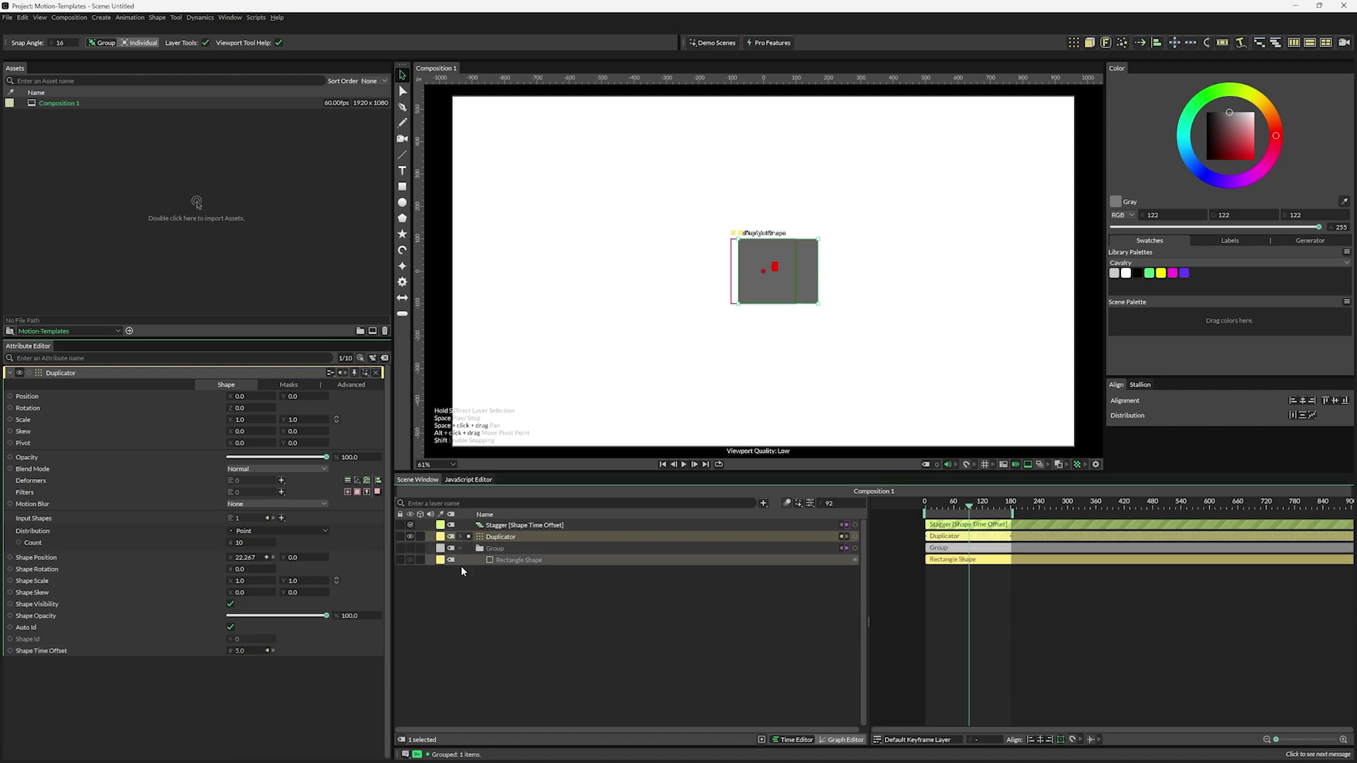
left_click(523, 560)
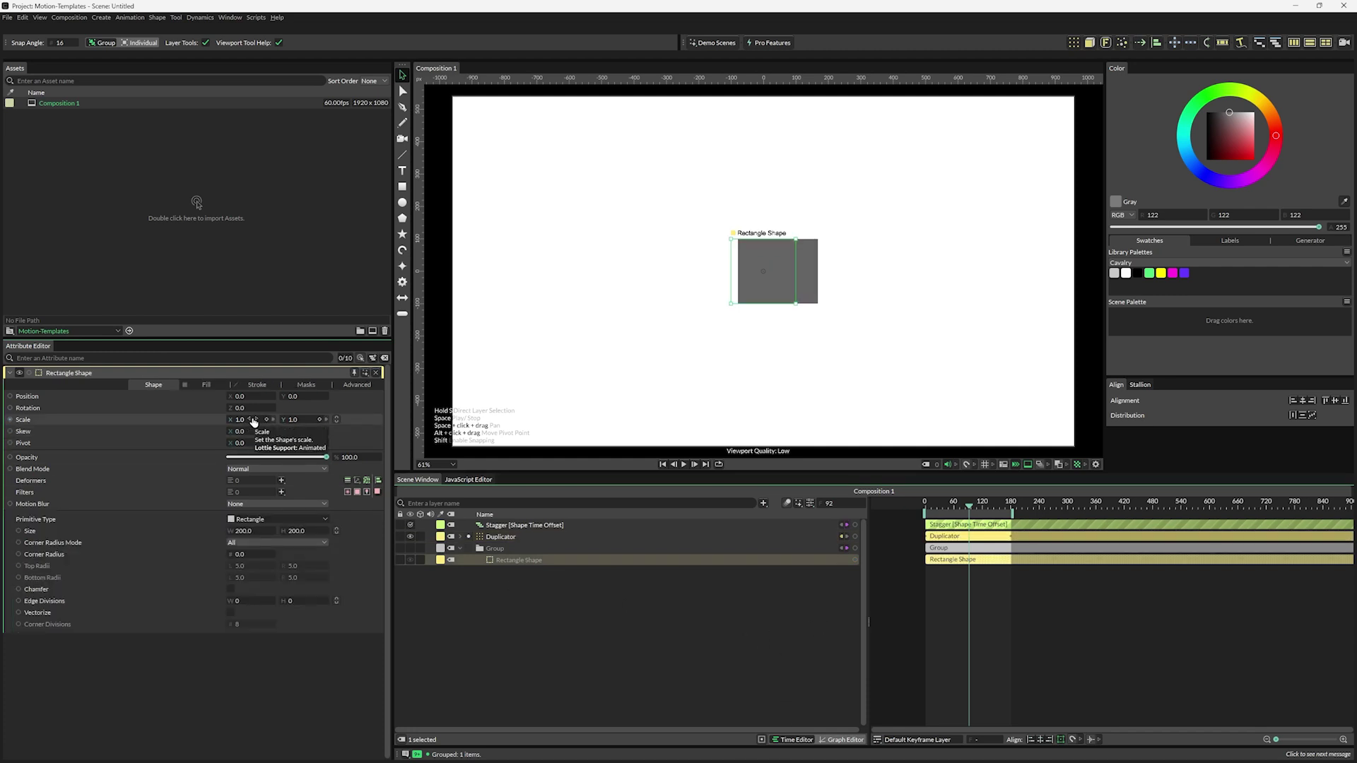
left_click(254, 419)
type("2")
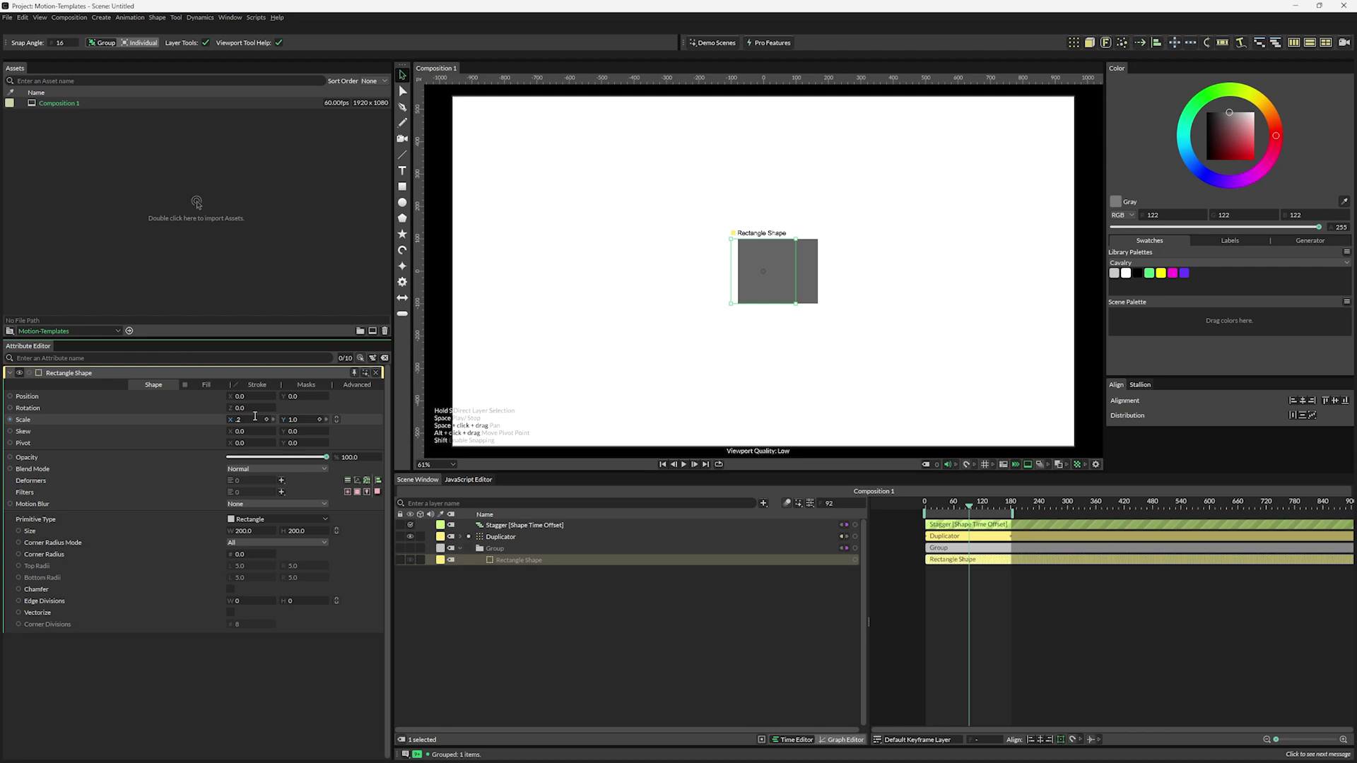
key("Return")
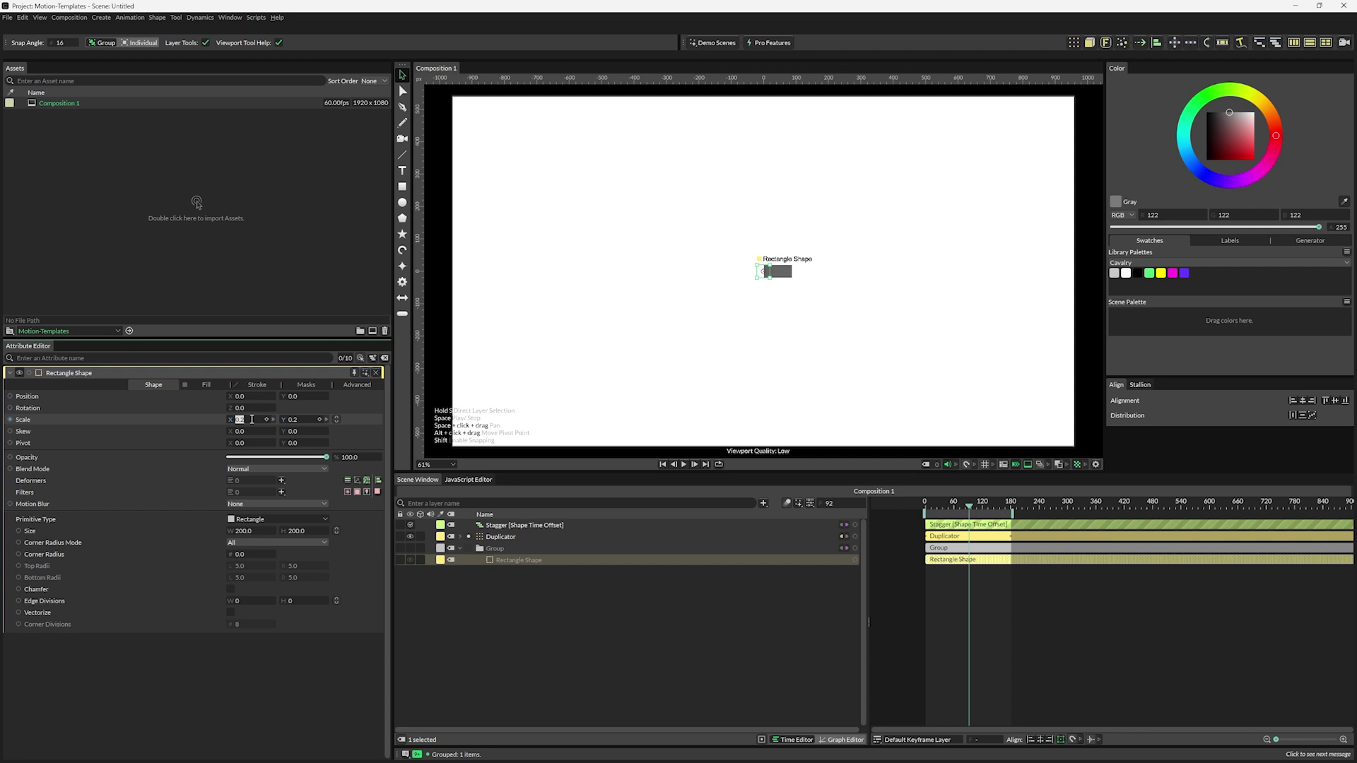
- Select the Stagger layer and set its Maximum to -70
left_click(501, 527)
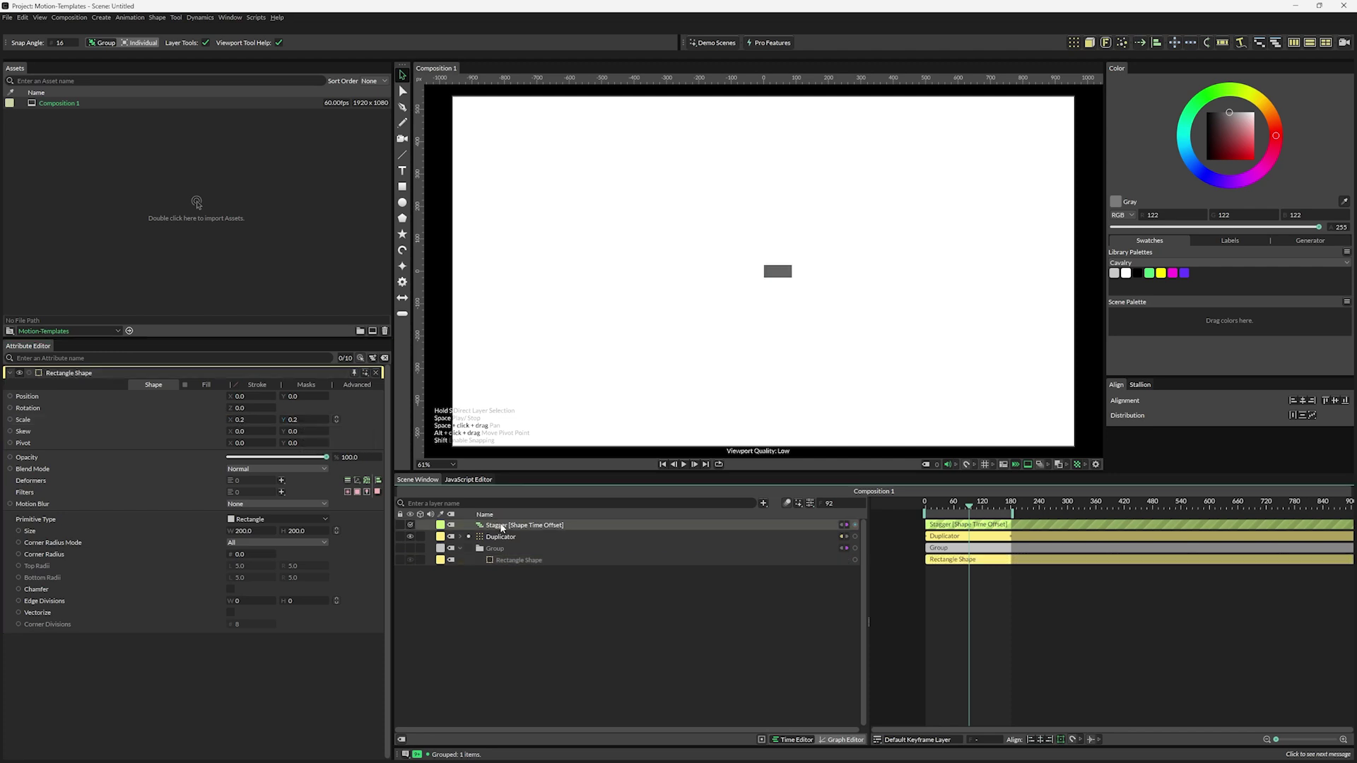
left_click(502, 527)
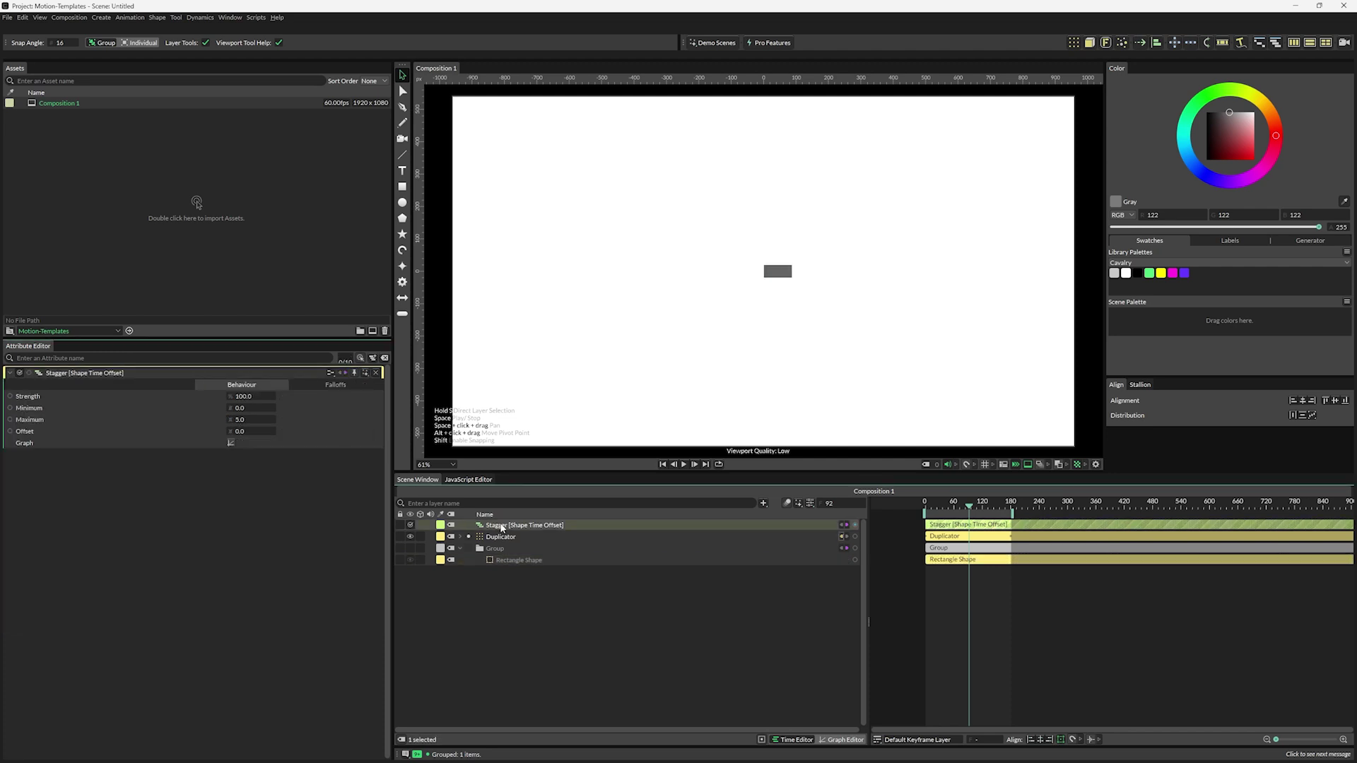
left_click(255, 419)
type("-2")
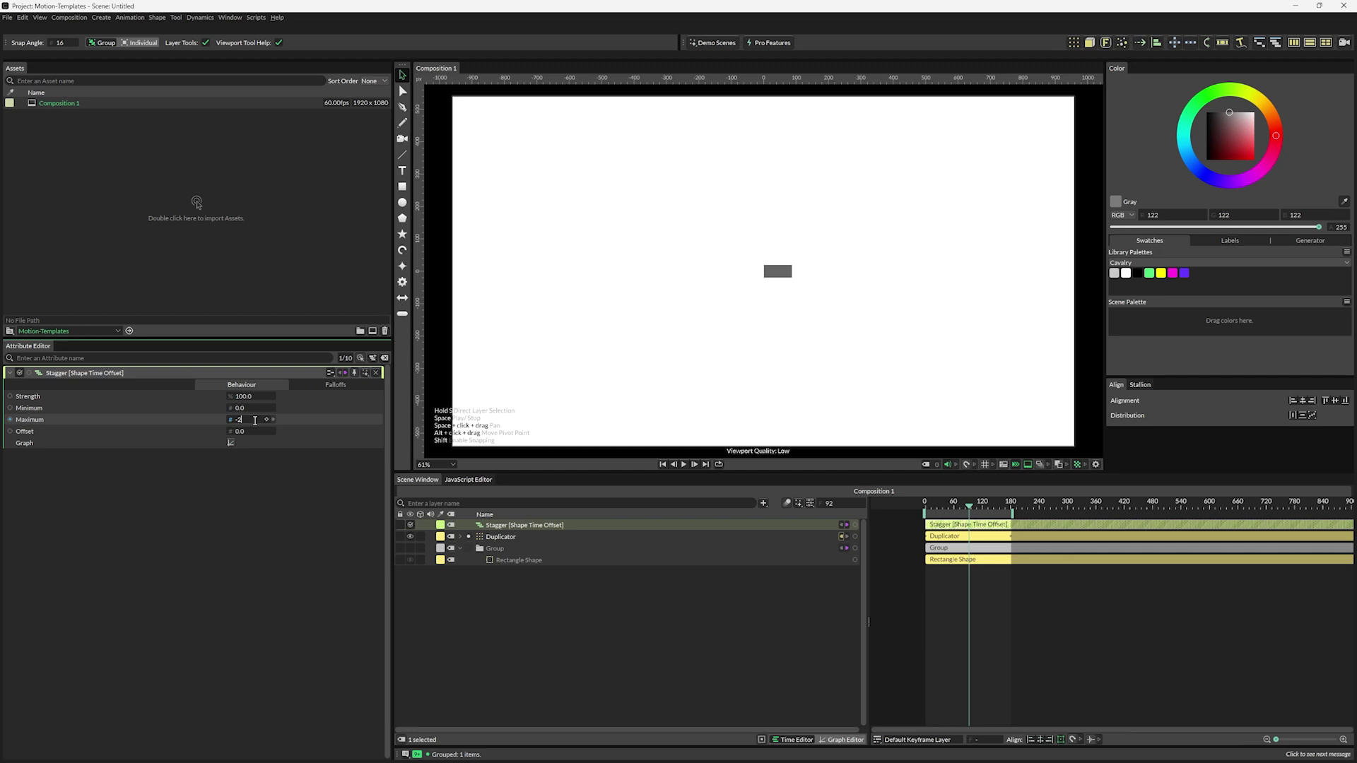
type("70")
key("Return")
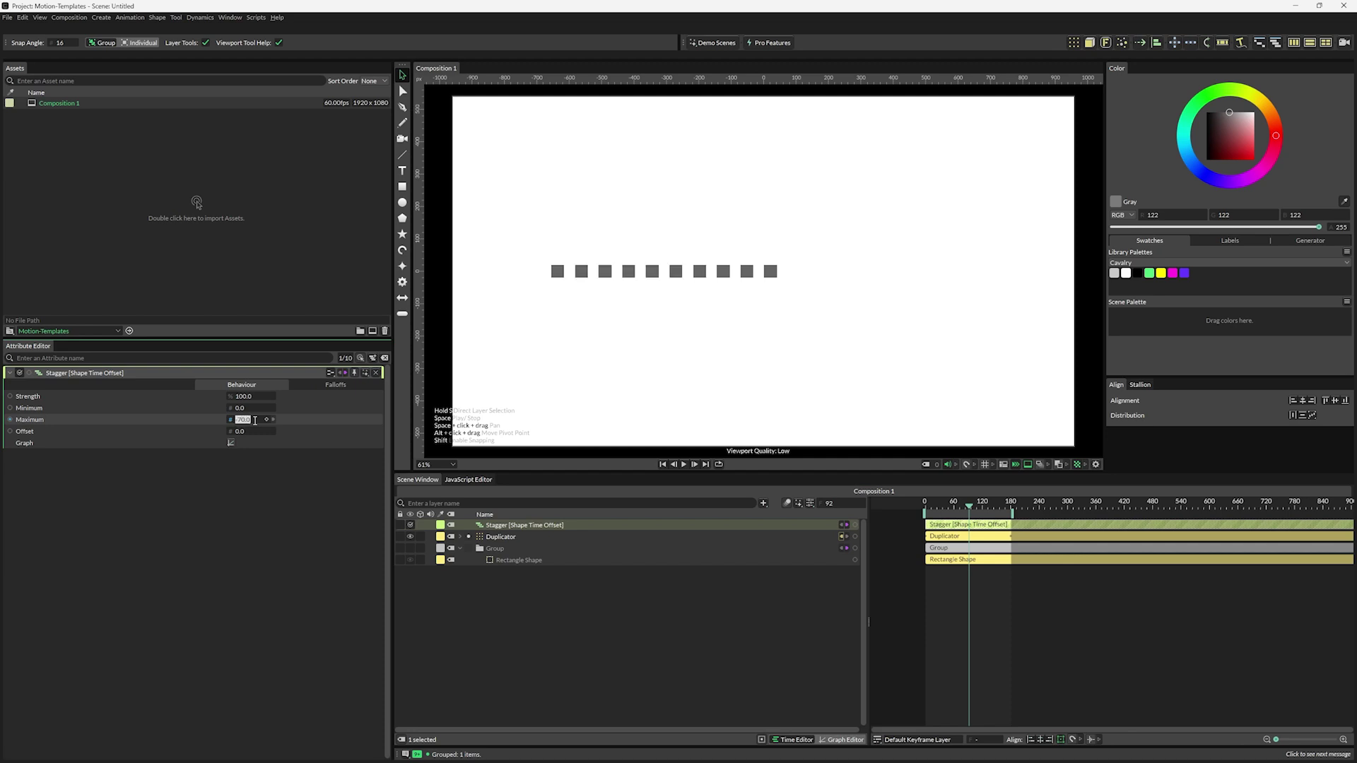
- Replay from the first frame to watch the small squares appear one by one
left_click(658, 673)
key("Home")
key("space")
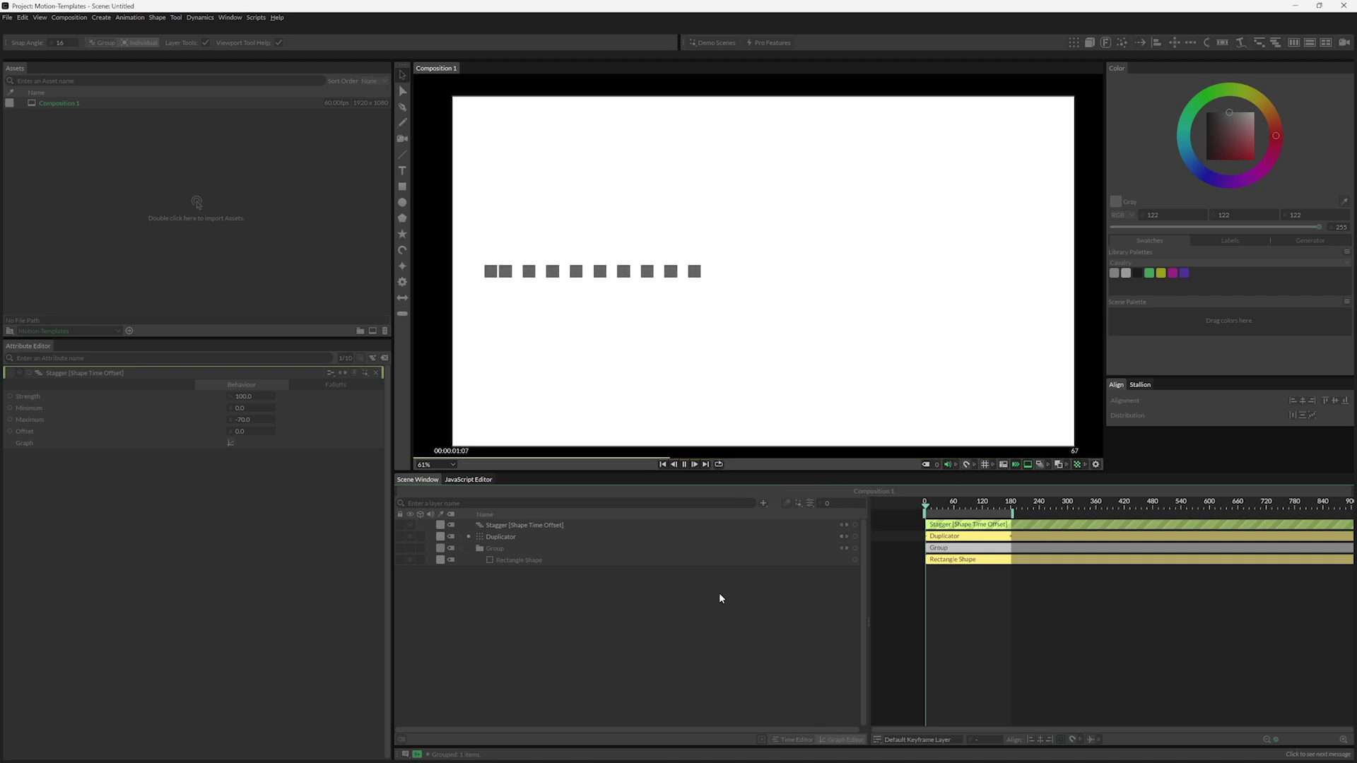
key("space")
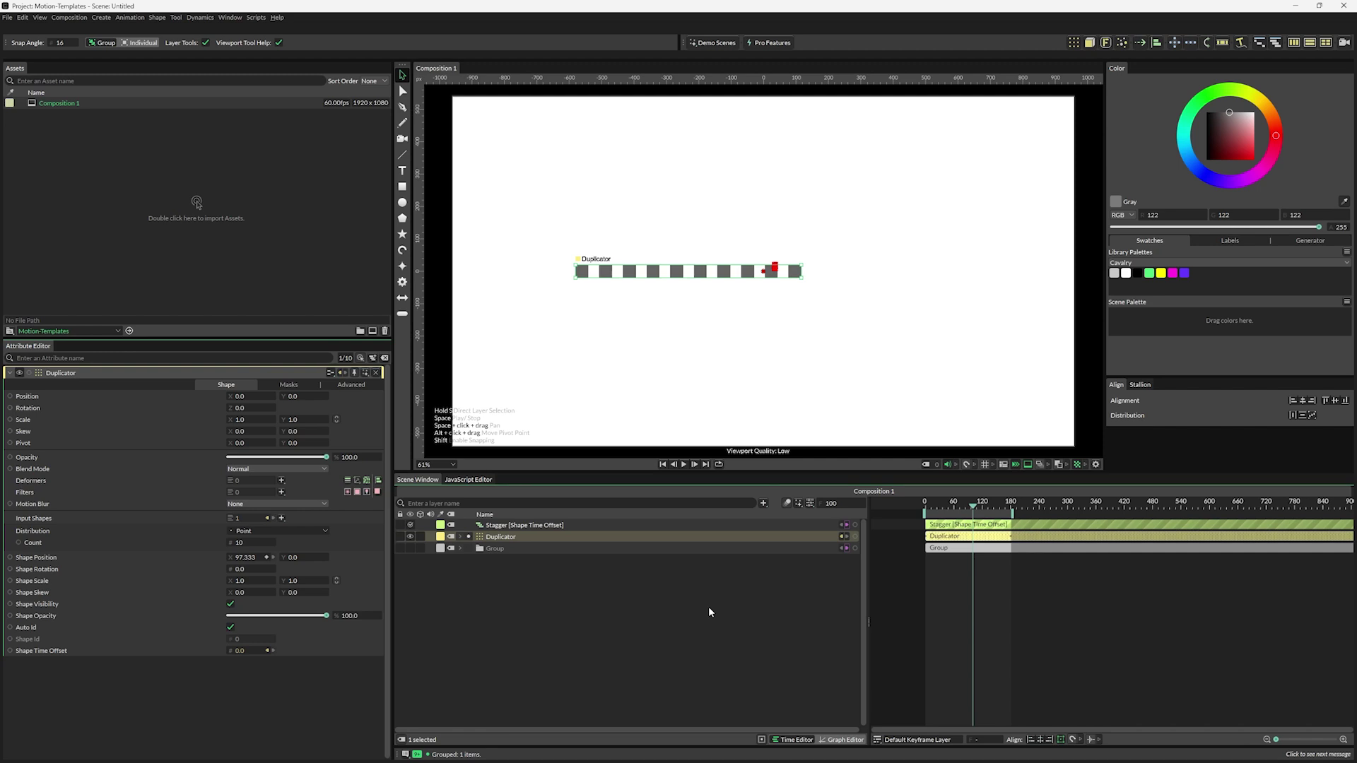
- Add a Random behaviour to the Rectangle Shape's Position Y
left_click(463, 548)
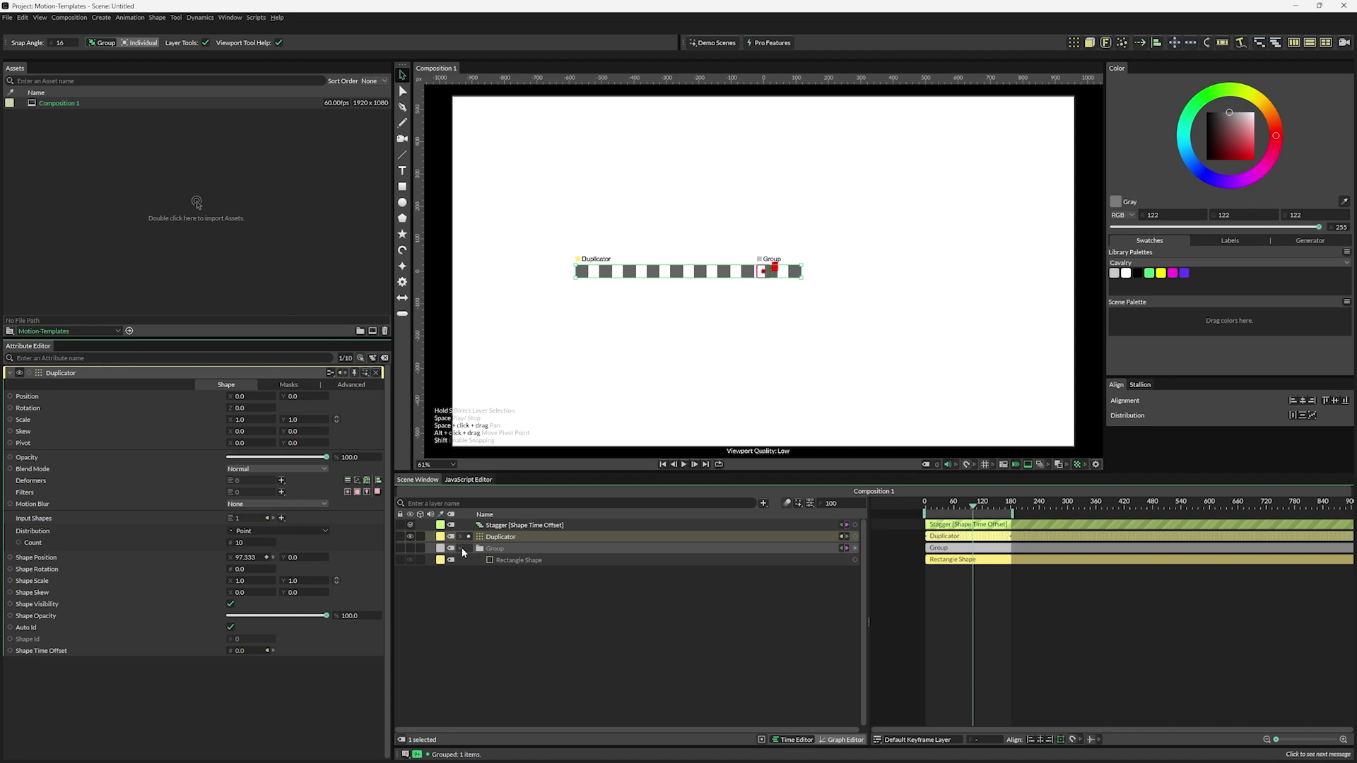
left_click(519, 561)
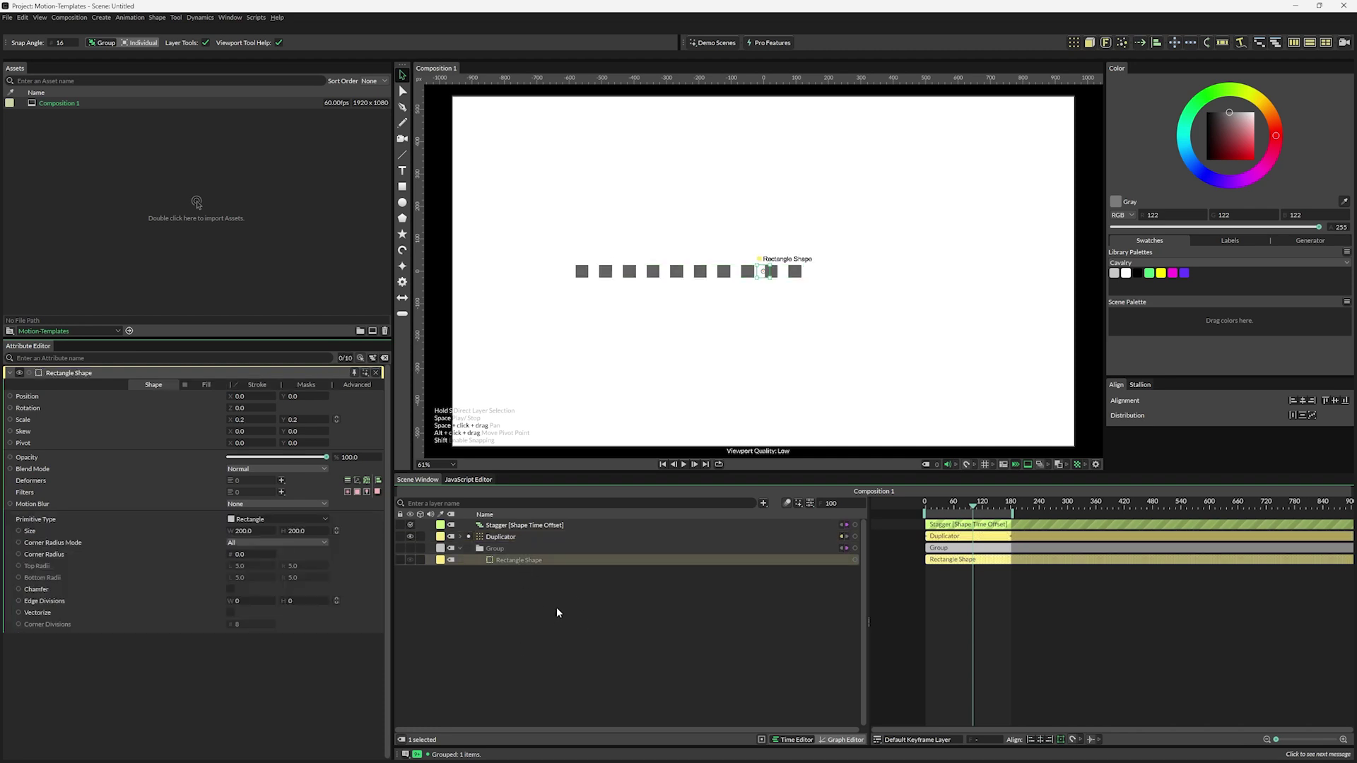
right_click(183, 393)
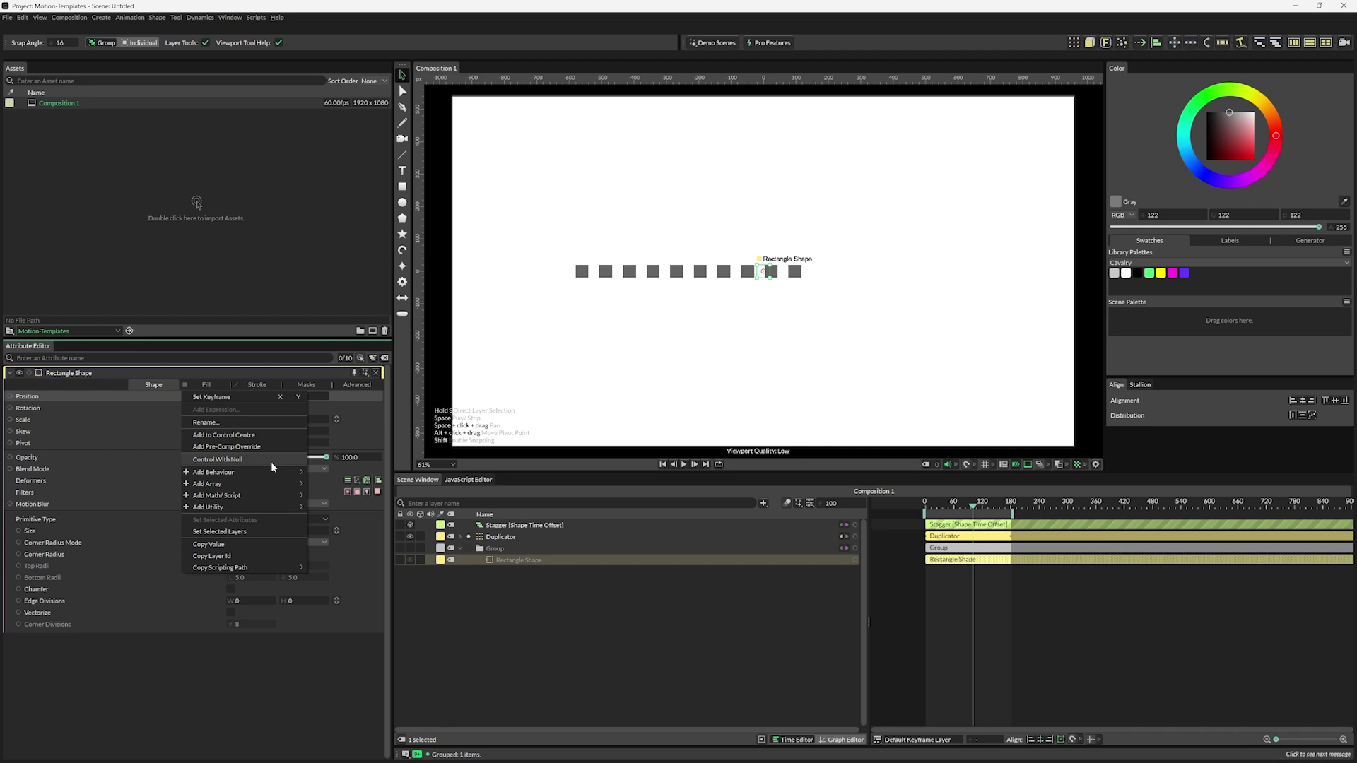
mouse_move(281, 472)
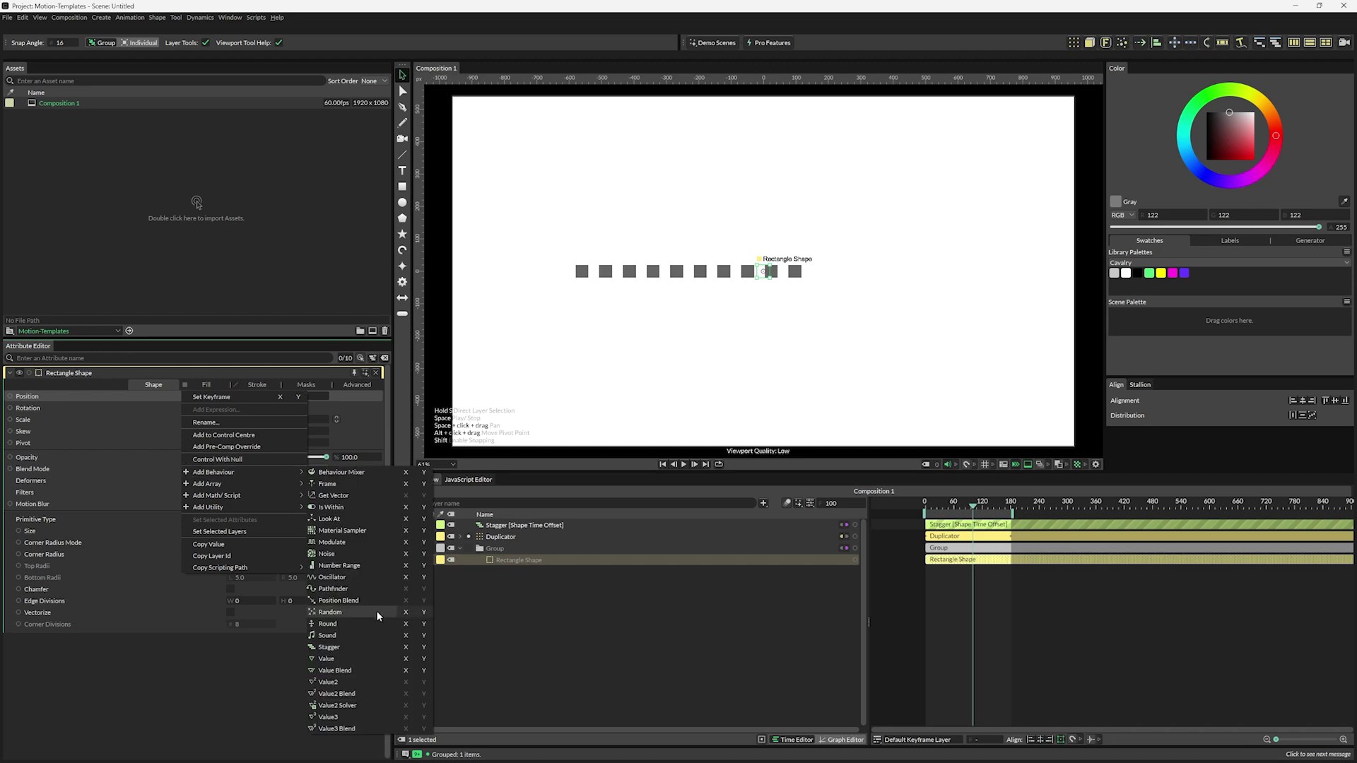
left_click(426, 613)
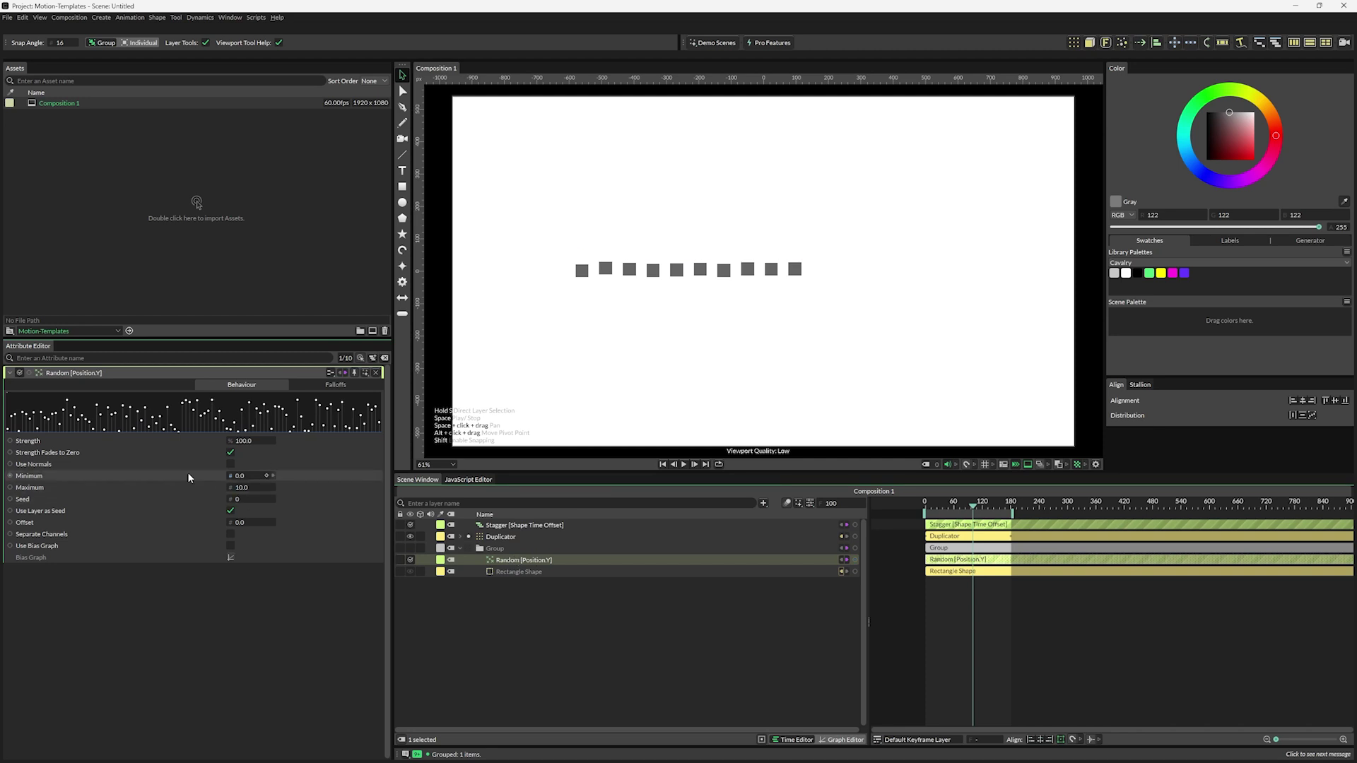
- Set the Random behaviour's Minimum to -400 and Maximum to 400
left_click(250, 478)
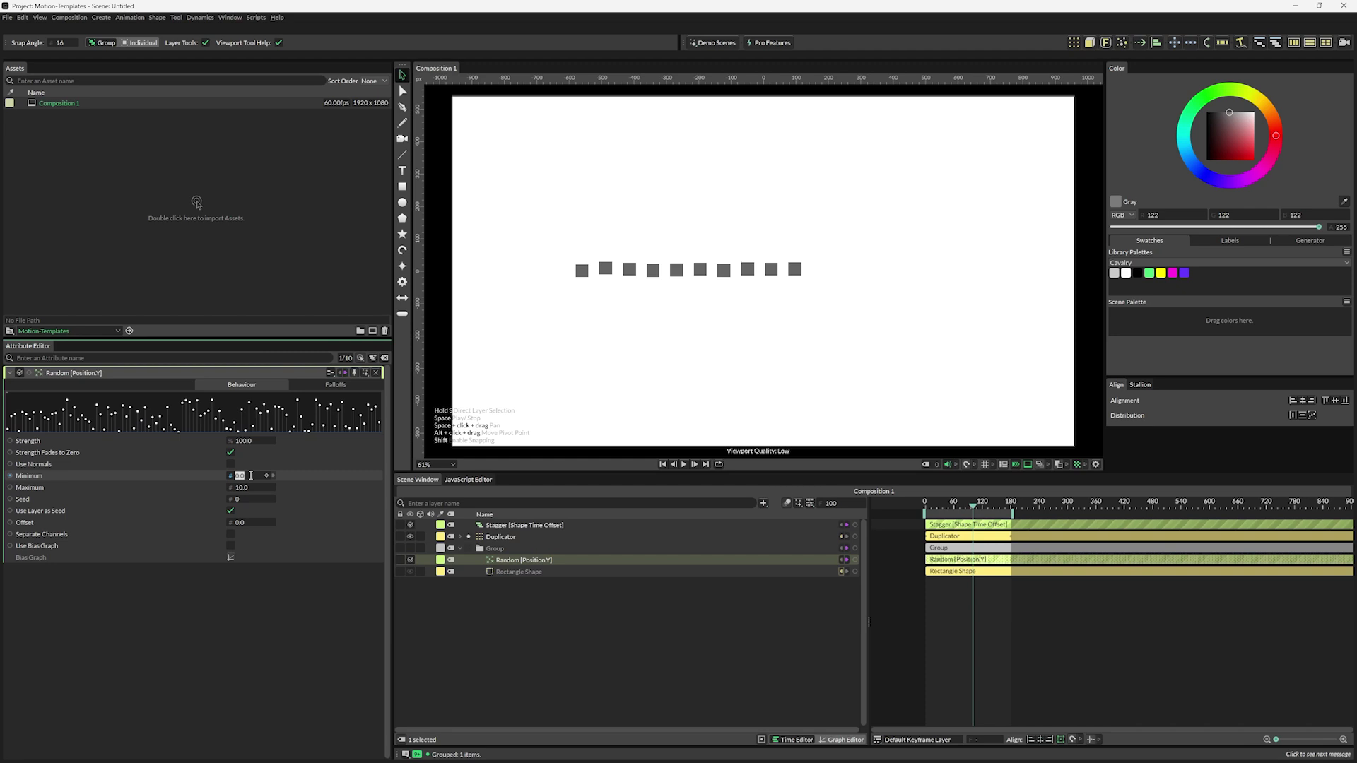
type("-400")
key("Return")
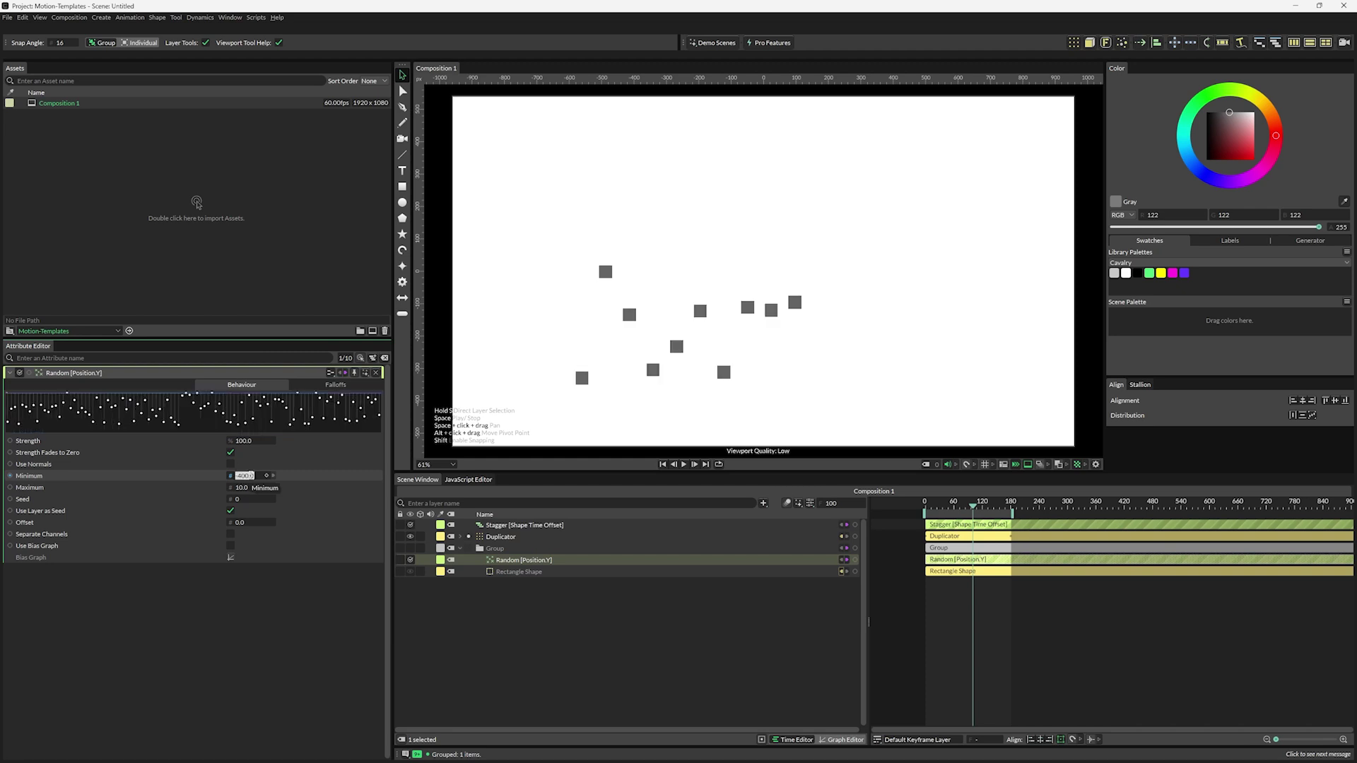
left_click(243, 488)
type("400")
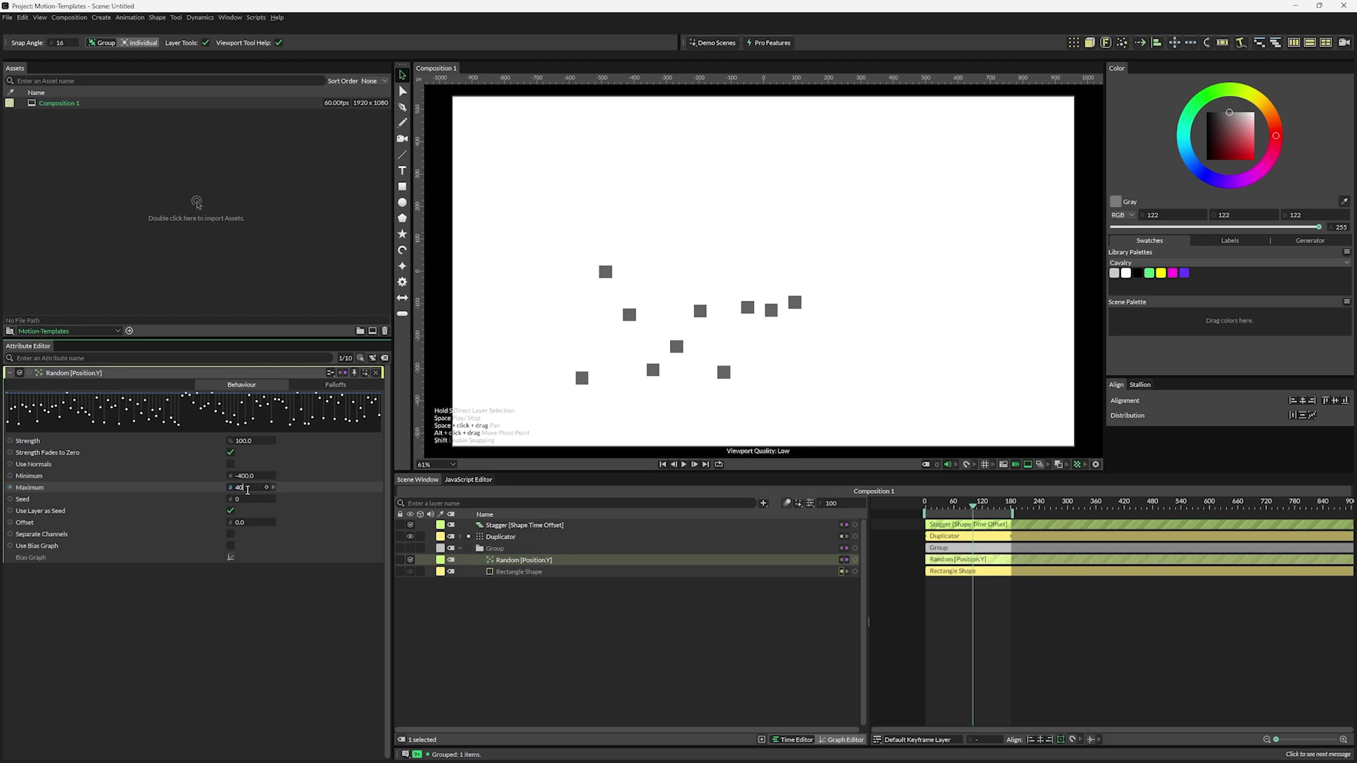
key("Return")
left_click(500, 705)
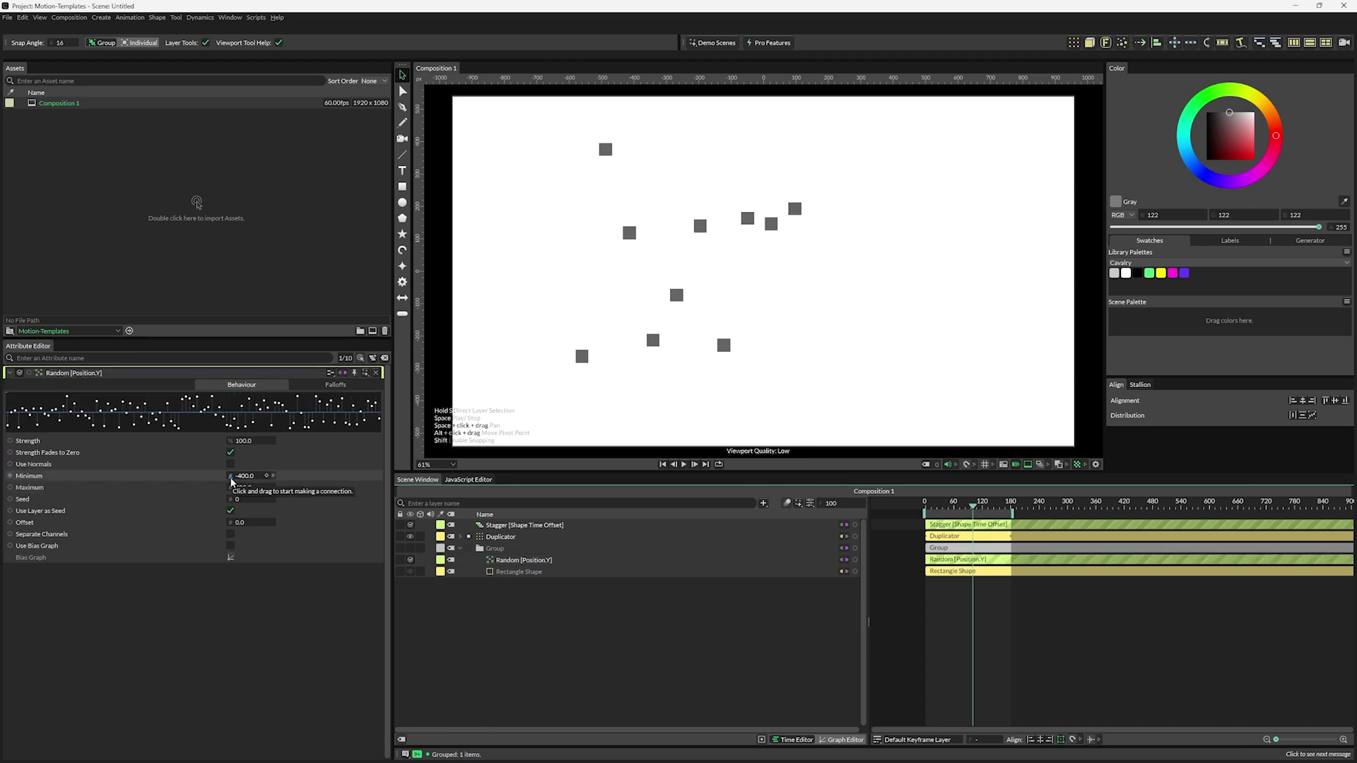
- Give the Random Maximum an expression '*1' linking it to the Minimum
left_click_drag(232, 481, 282, 476)
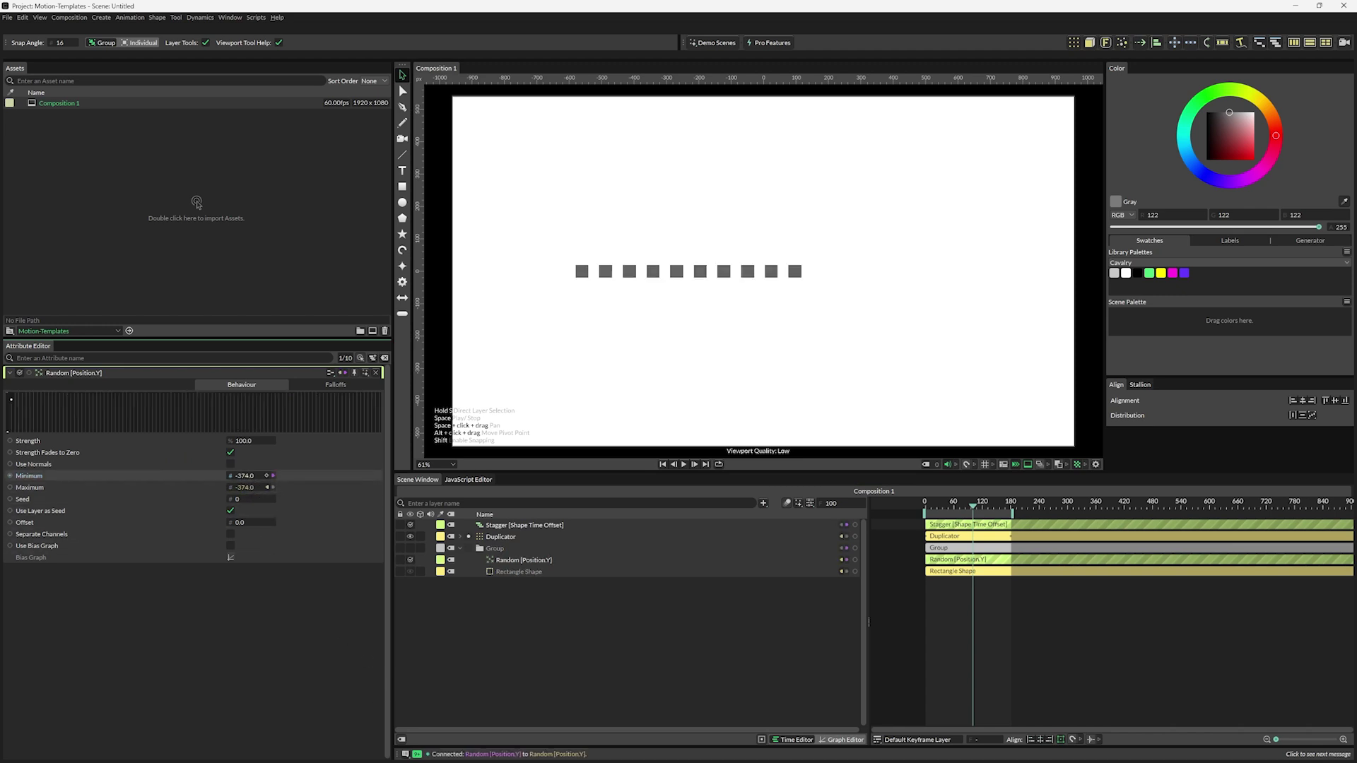
key("ctrl+z")
right_click(215, 486)
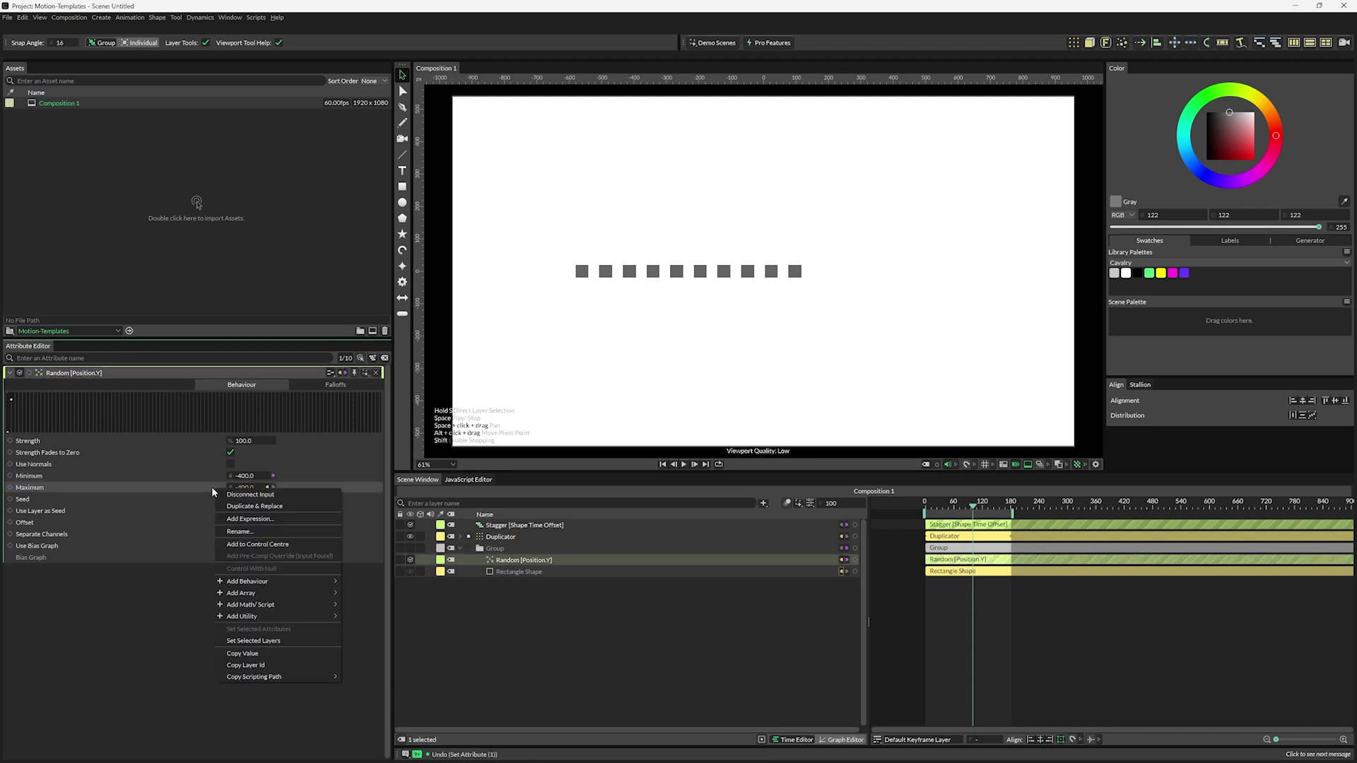
left_click(278, 521)
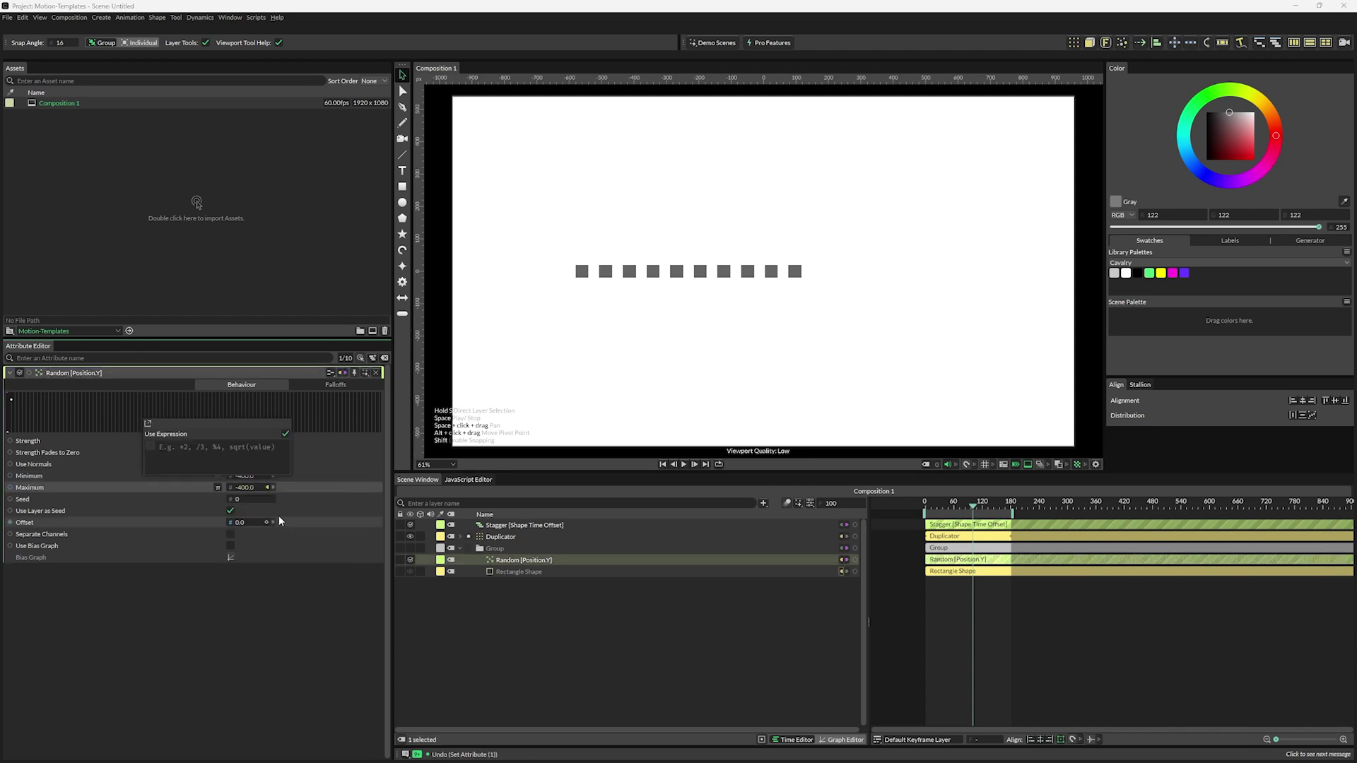
type("*")
type("1")
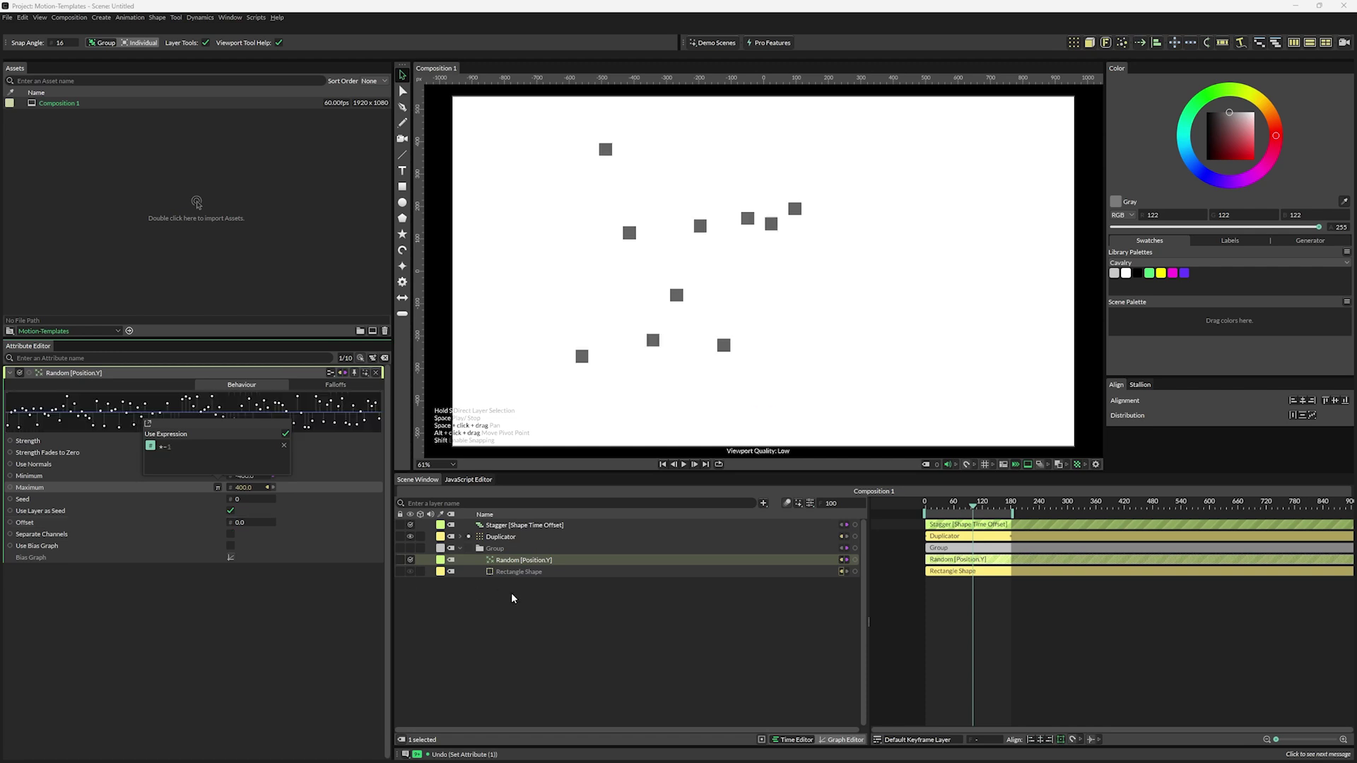
left_click(516, 597)
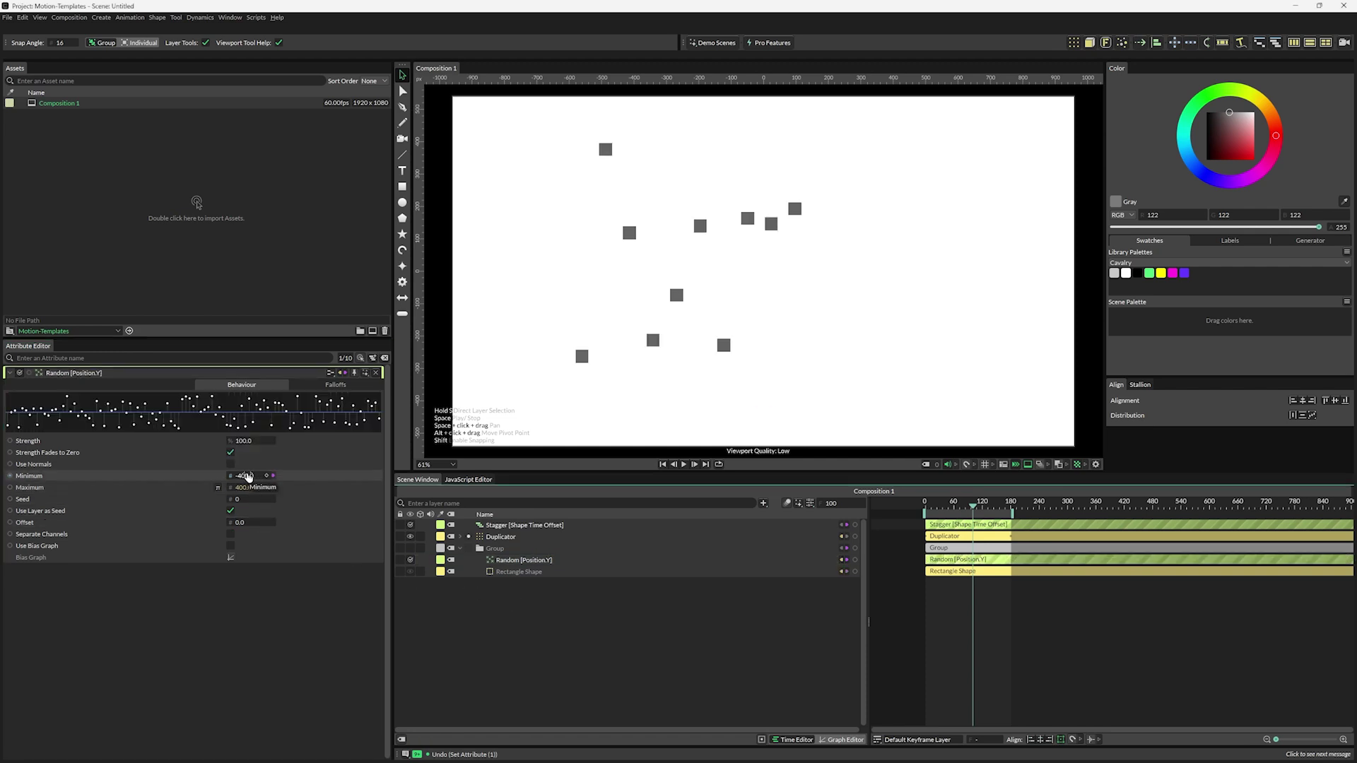
- Drag the Random Minimum to about 148, then set it back to -400
left_click(247, 477)
left_click_drag(248, 476, 283, 476)
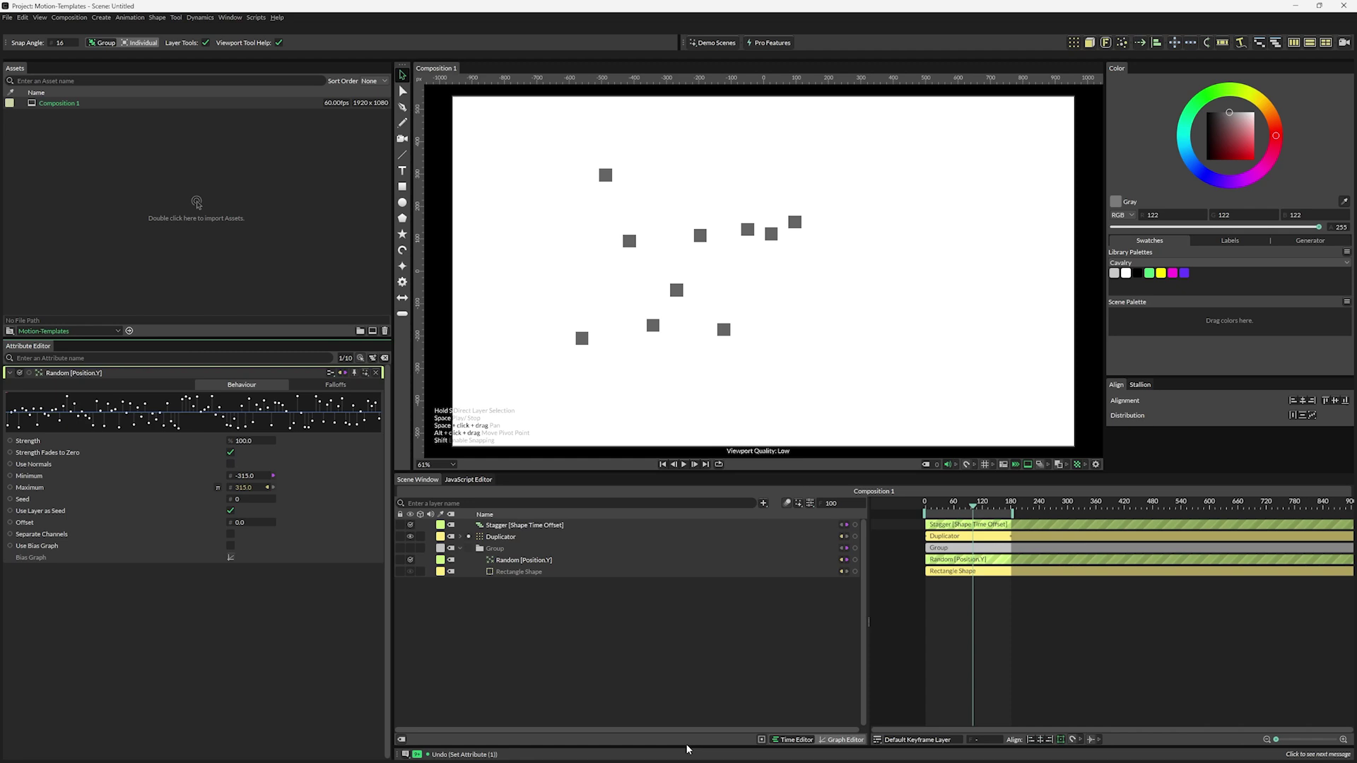
left_click(249, 475)
type("-")
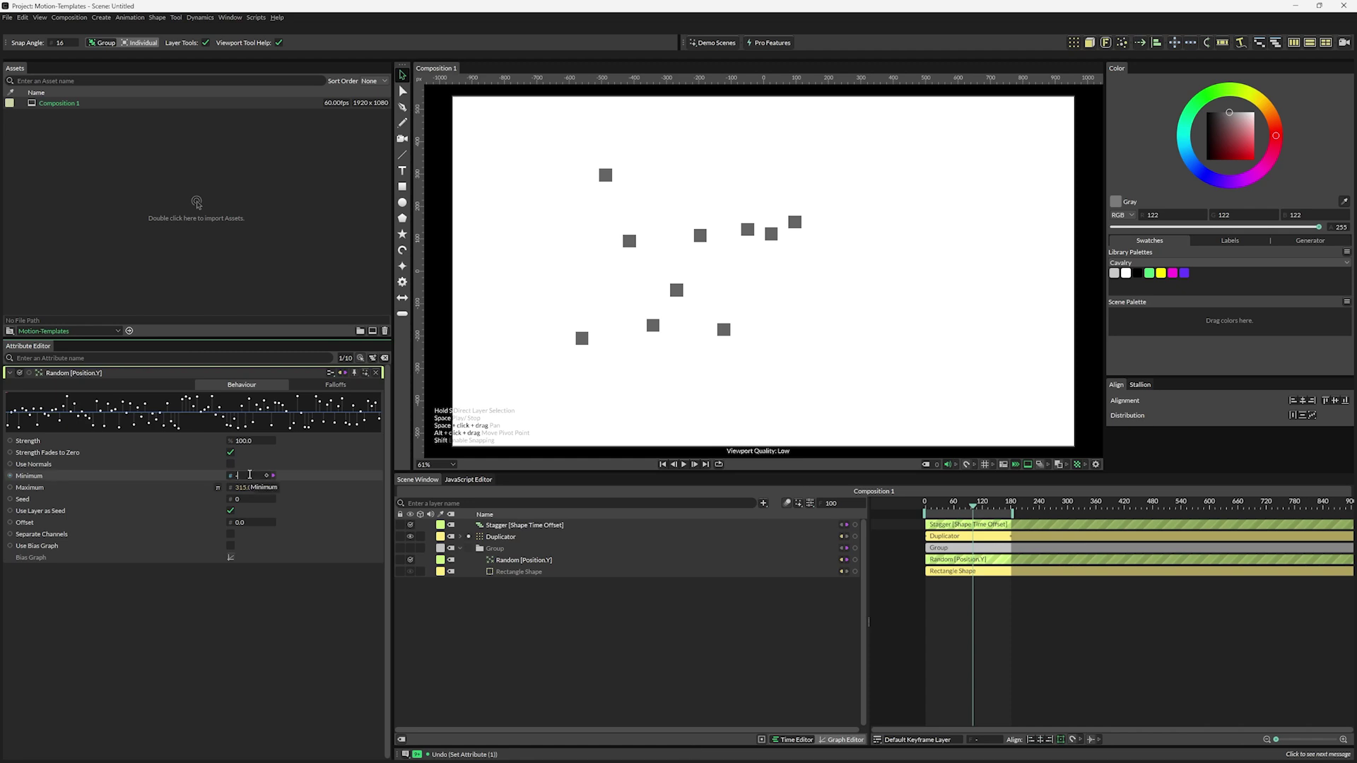
type("400")
key("Return")
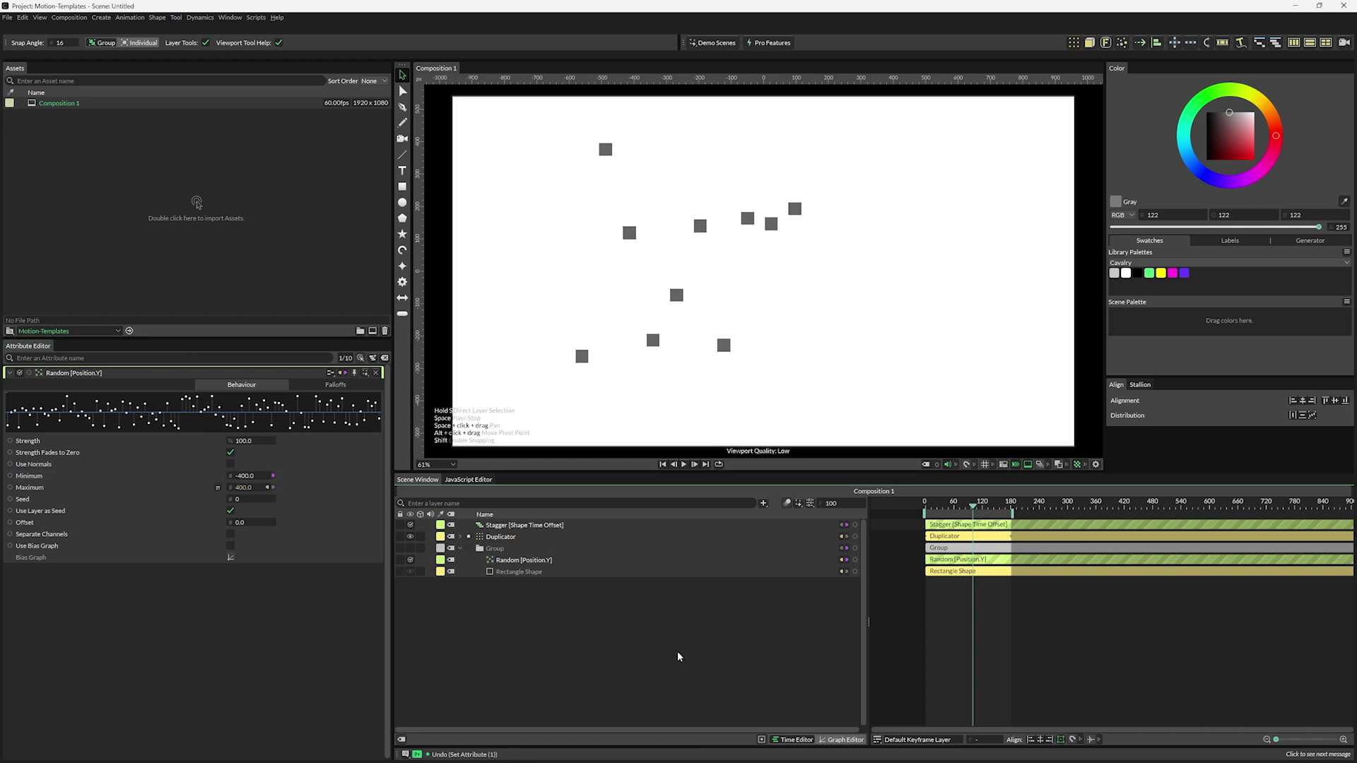
- Play and scrub the timeline between frames 0 and 169 to preview the scattered motion
key("space")
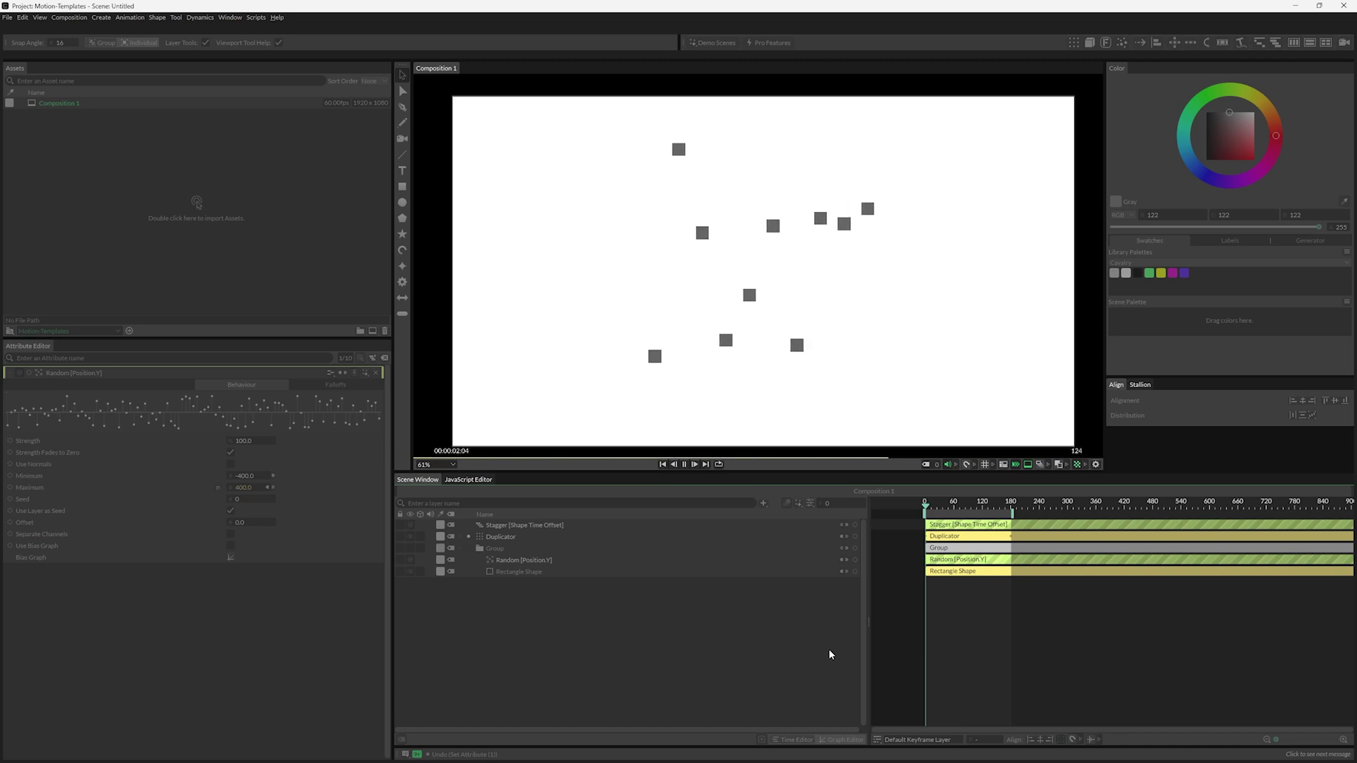
key("space")
left_click(989, 504)
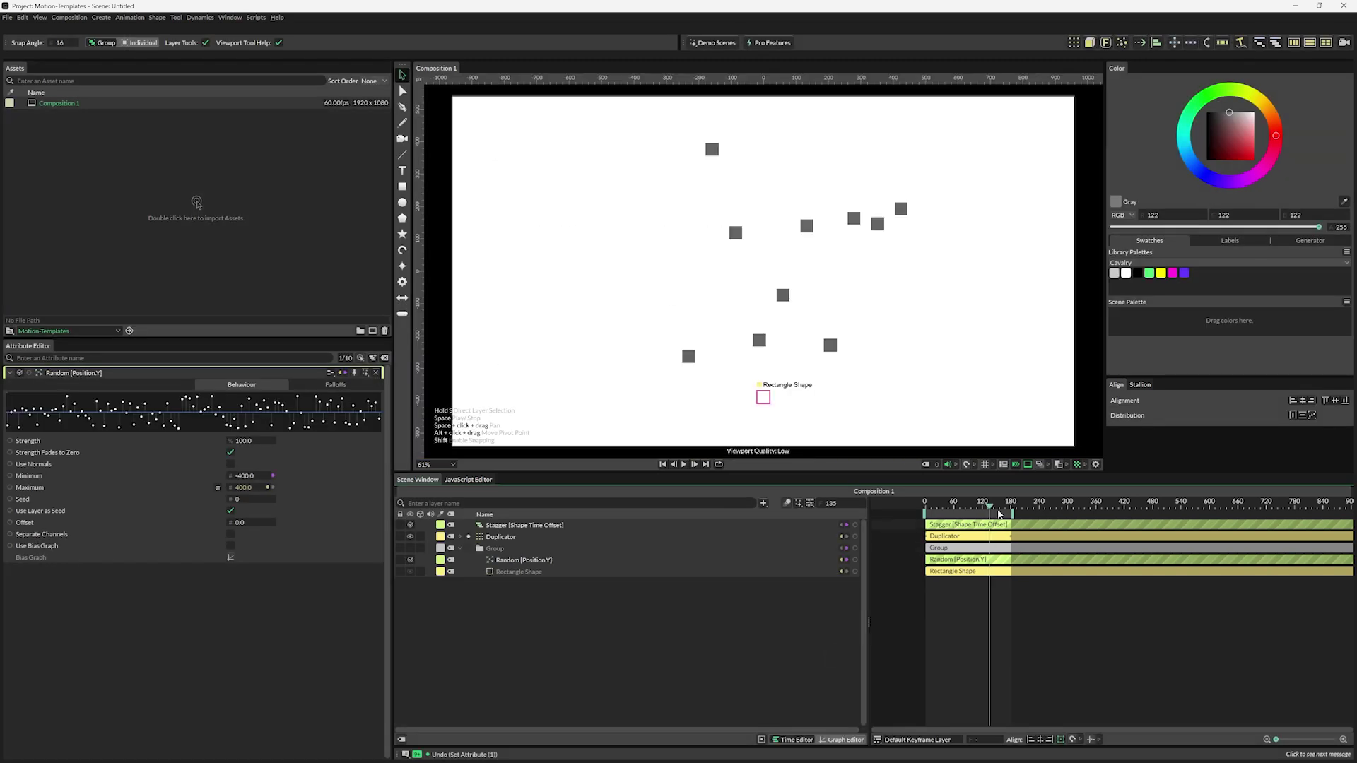
left_click_drag(985, 511, 908, 514)
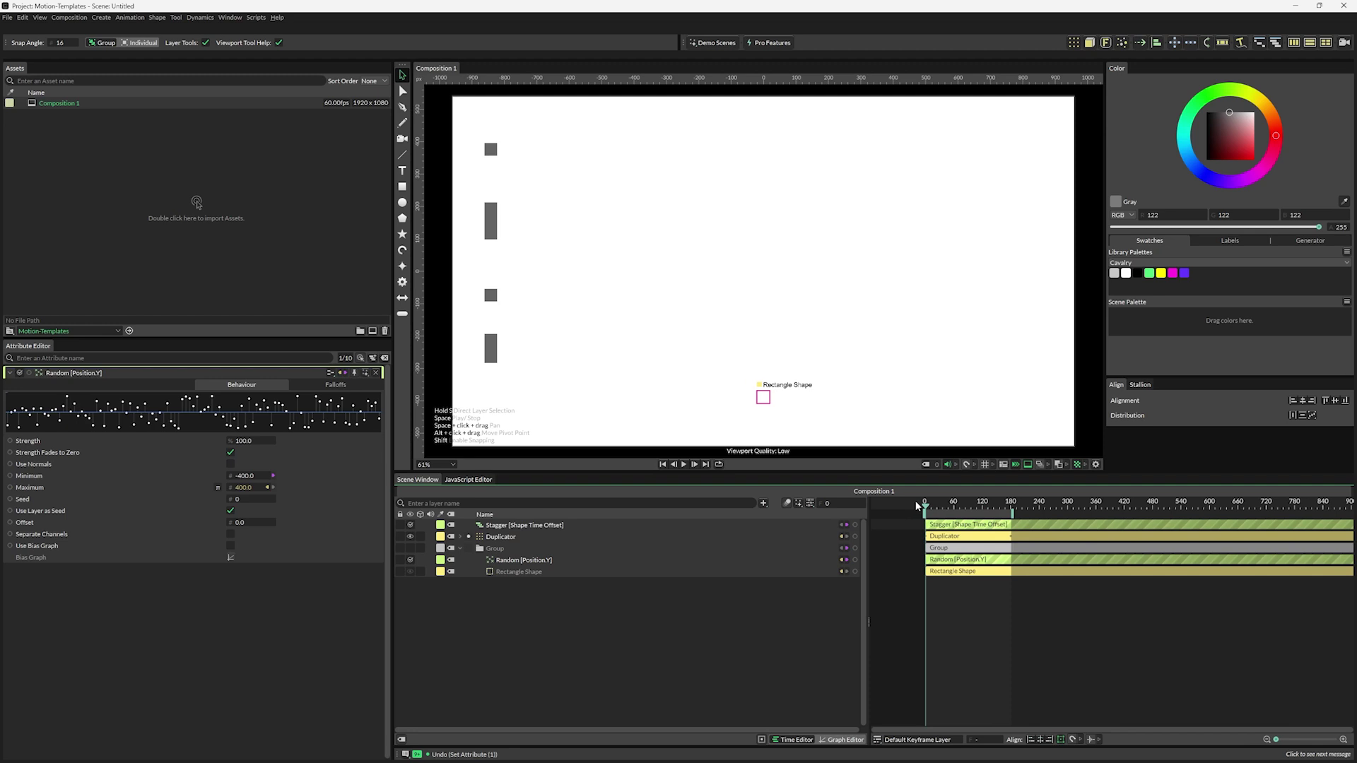
left_click_drag(916, 506, 988, 516)
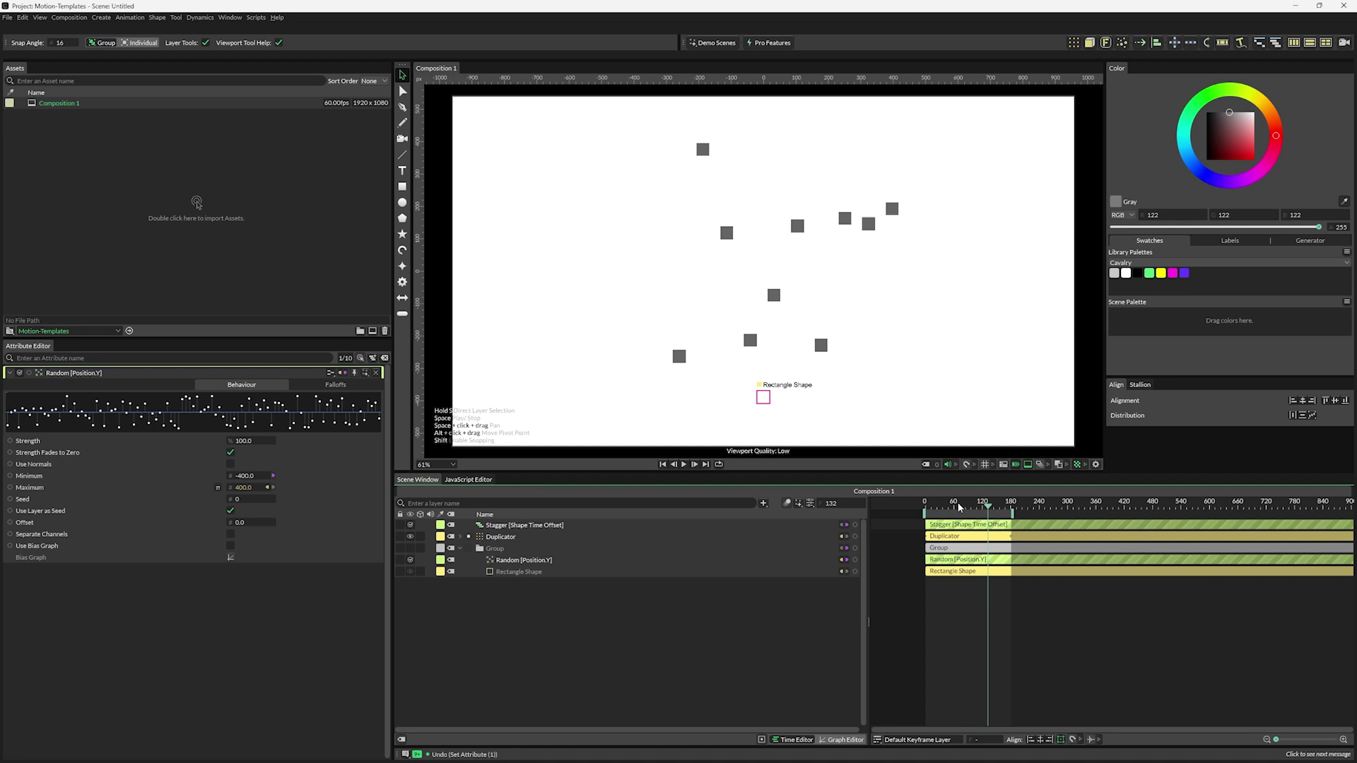
left_click_drag(988, 508, 1012, 509)
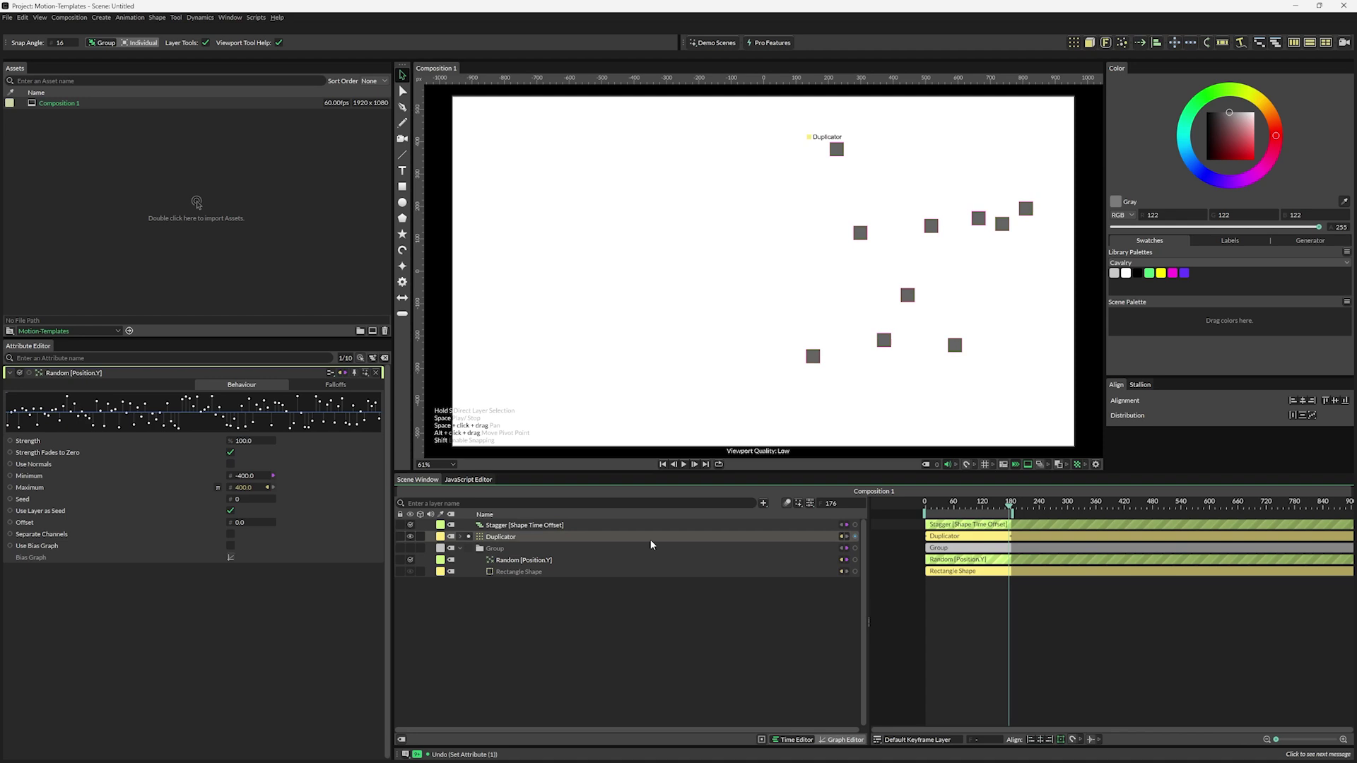
- Add a falloff to the Random [Position.Y] behaviour from its Falloffs tab
left_click(513, 564)
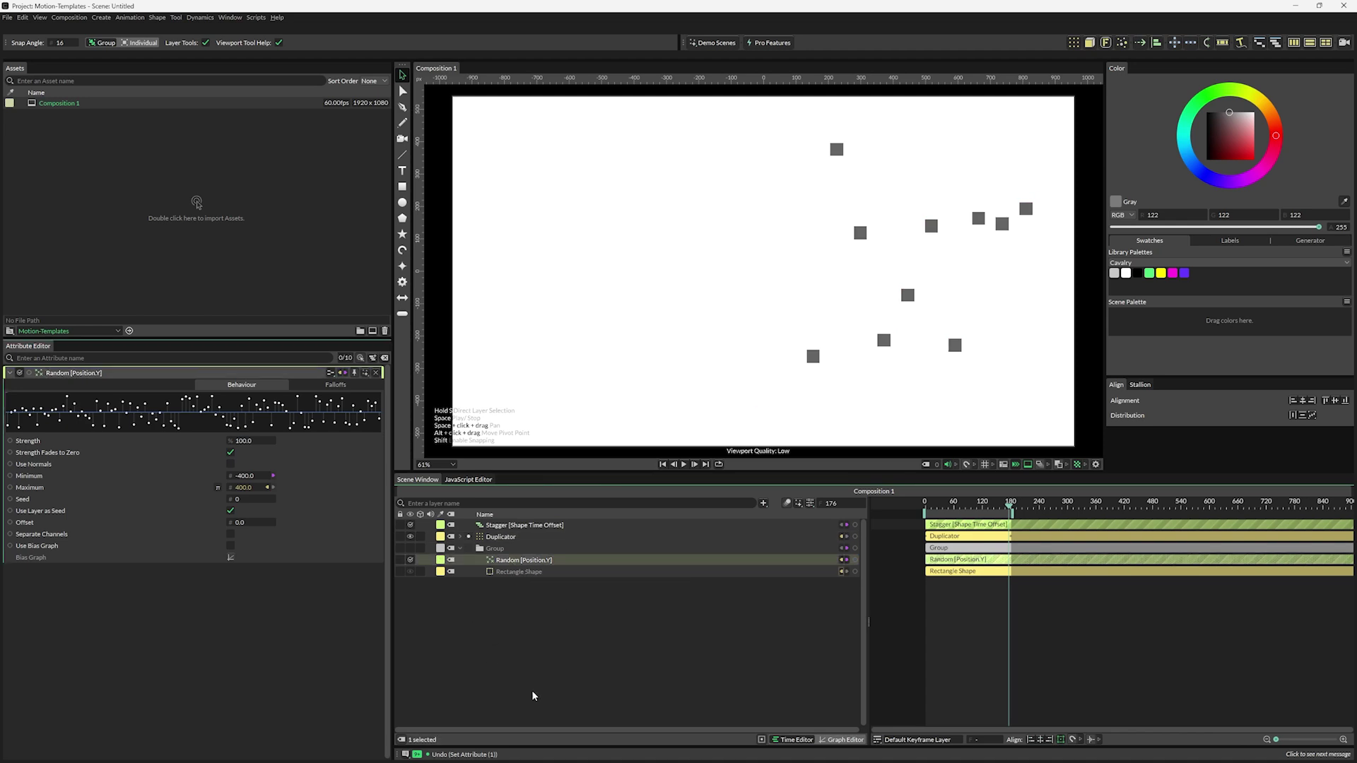
left_click(327, 386)
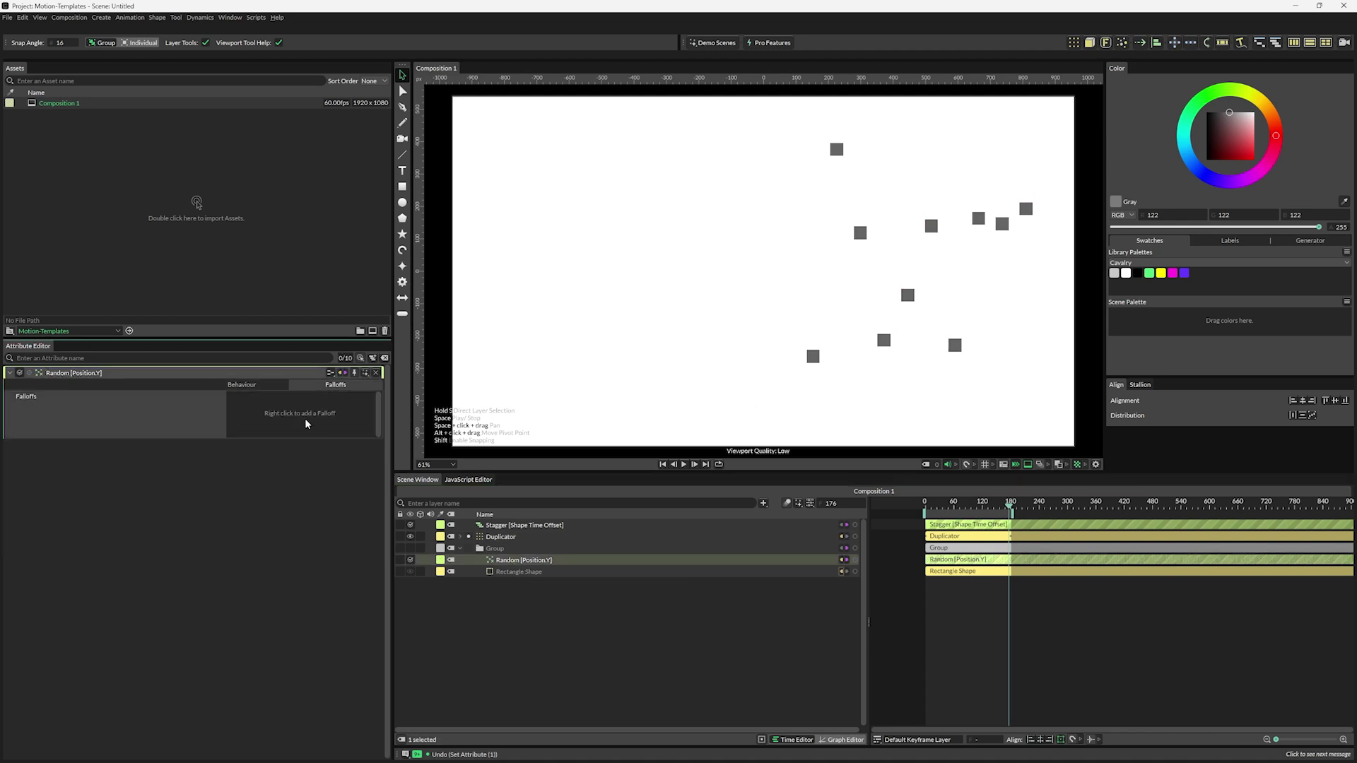
right_click(307, 423)
mouse_move(368, 454)
left_click(470, 454)
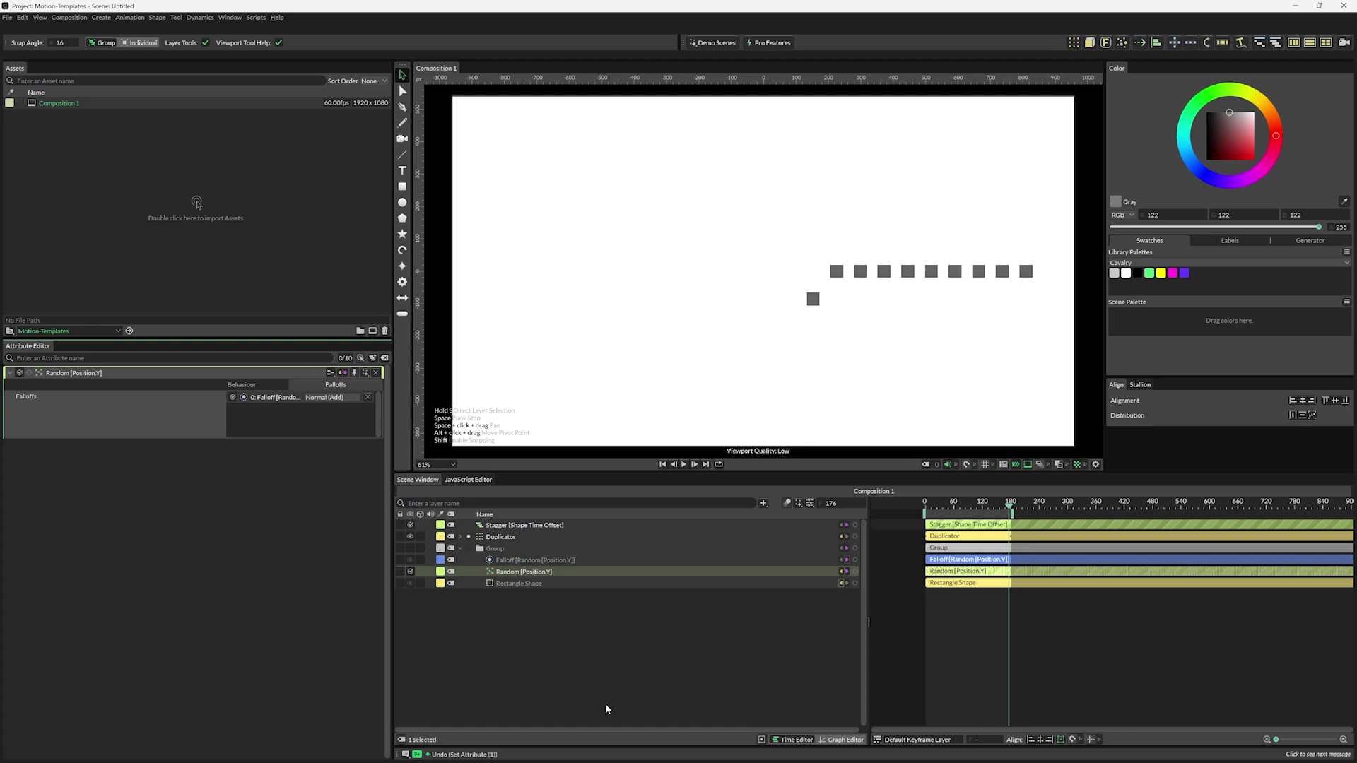
- Move the Falloff layer to the top and enlarge its circle to 2.307
left_click(511, 562)
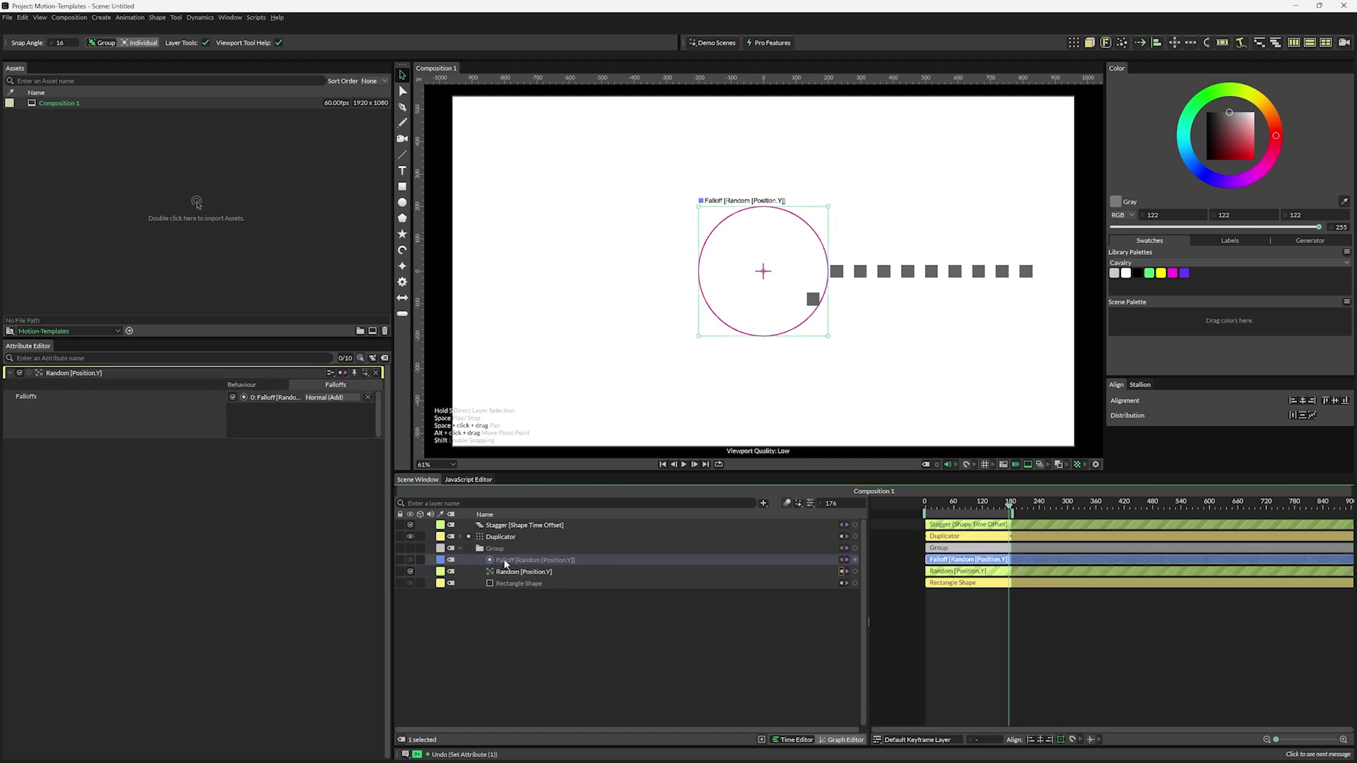
left_click_drag(506, 563, 499, 521)
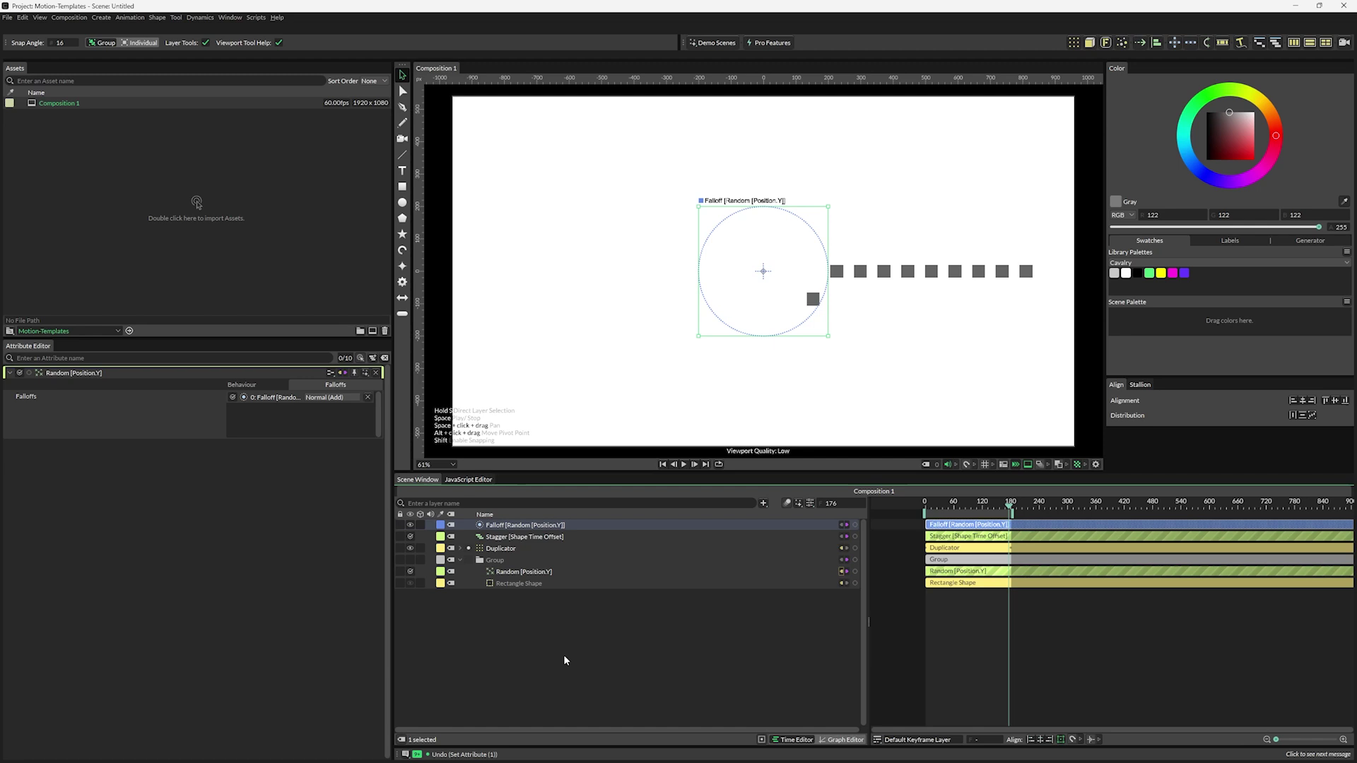
left_click_drag(827, 336, 913, 422)
left_click_drag(1009, 506, 634, 359)
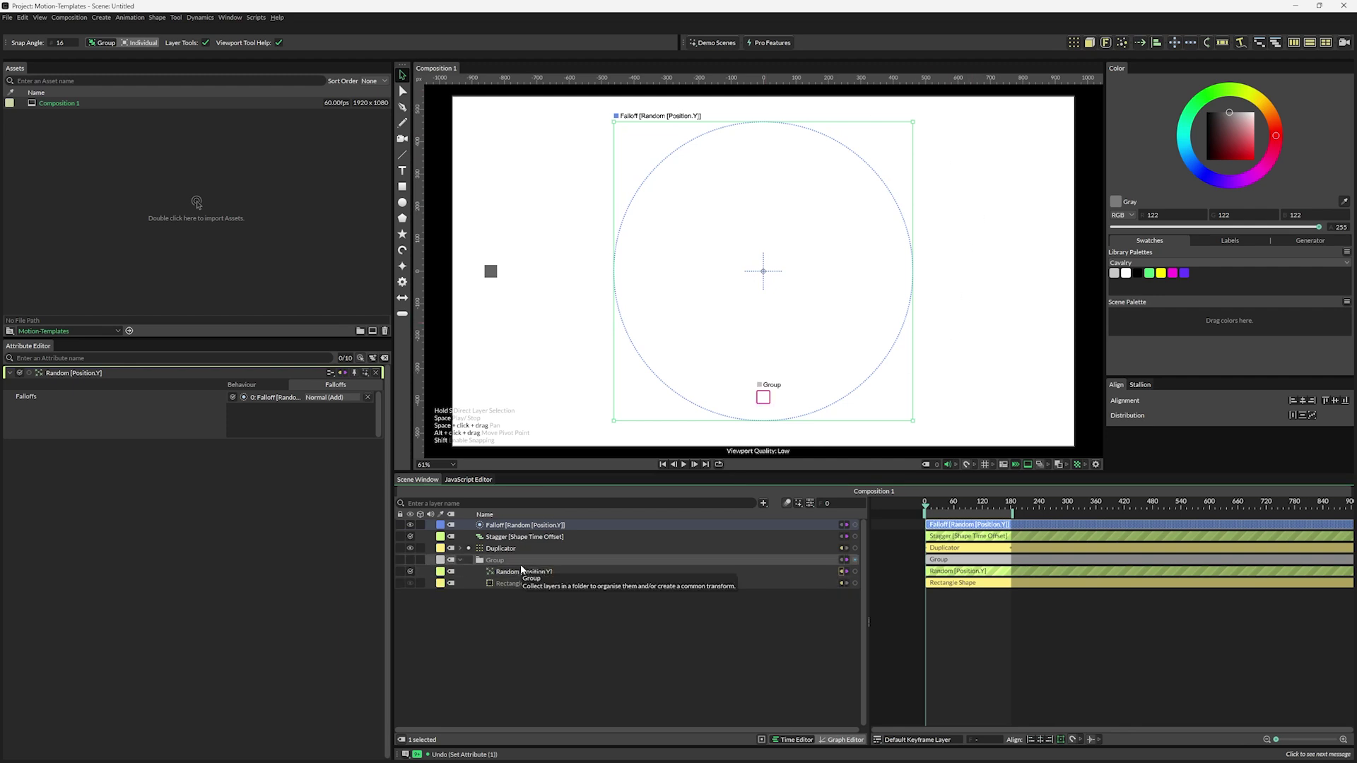
left_click_drag(926, 507, 1039, 554)
- Raise the falloff curve's end point to about 0.26 in the Falloff Graph
key("ctrl+z")
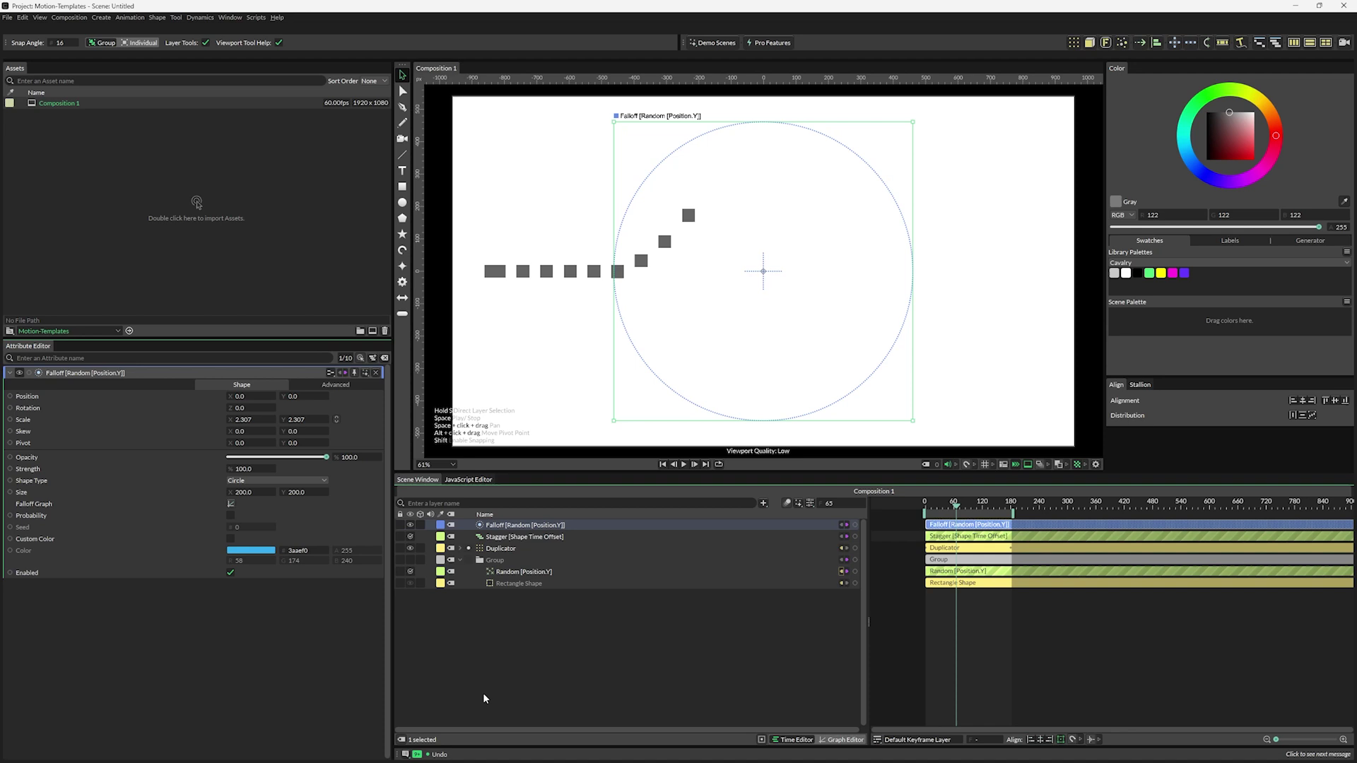
left_click(231, 504)
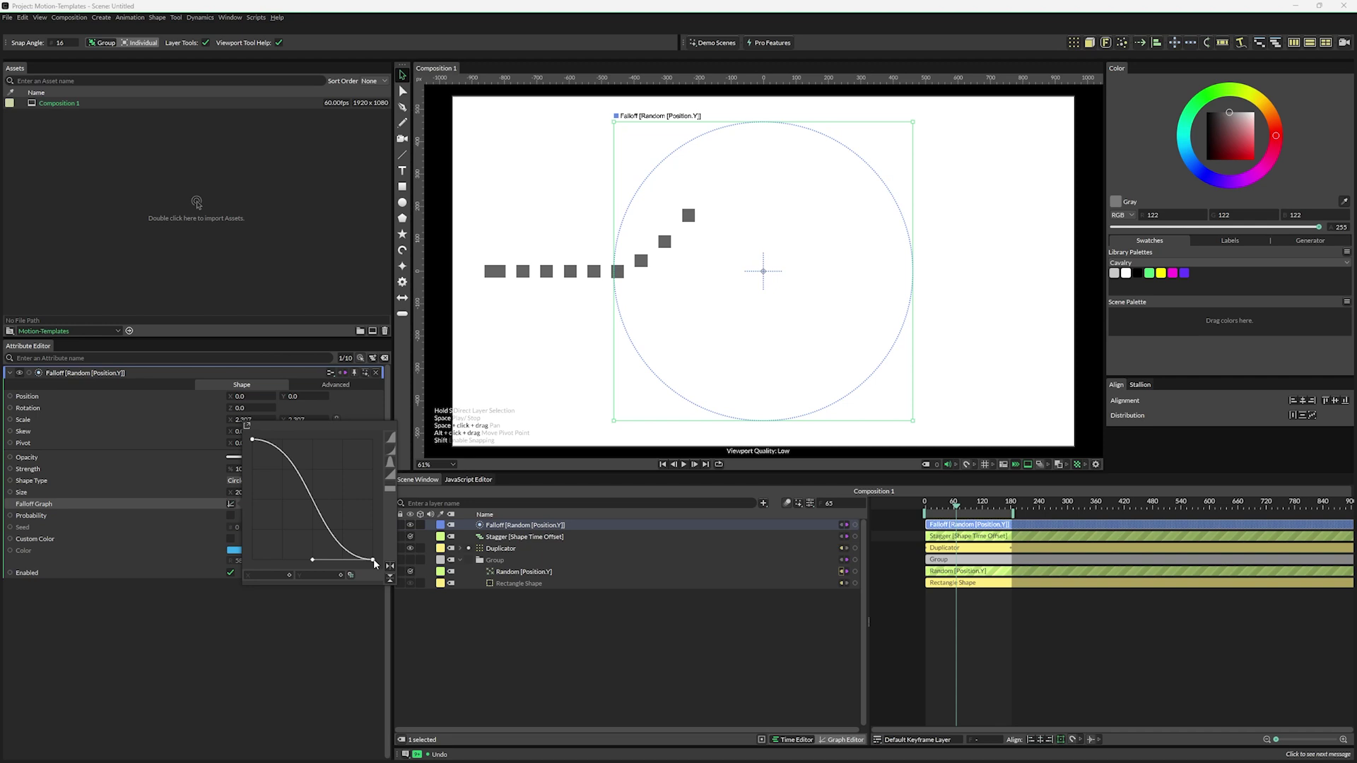
left_click_drag(375, 563, 387, 538)
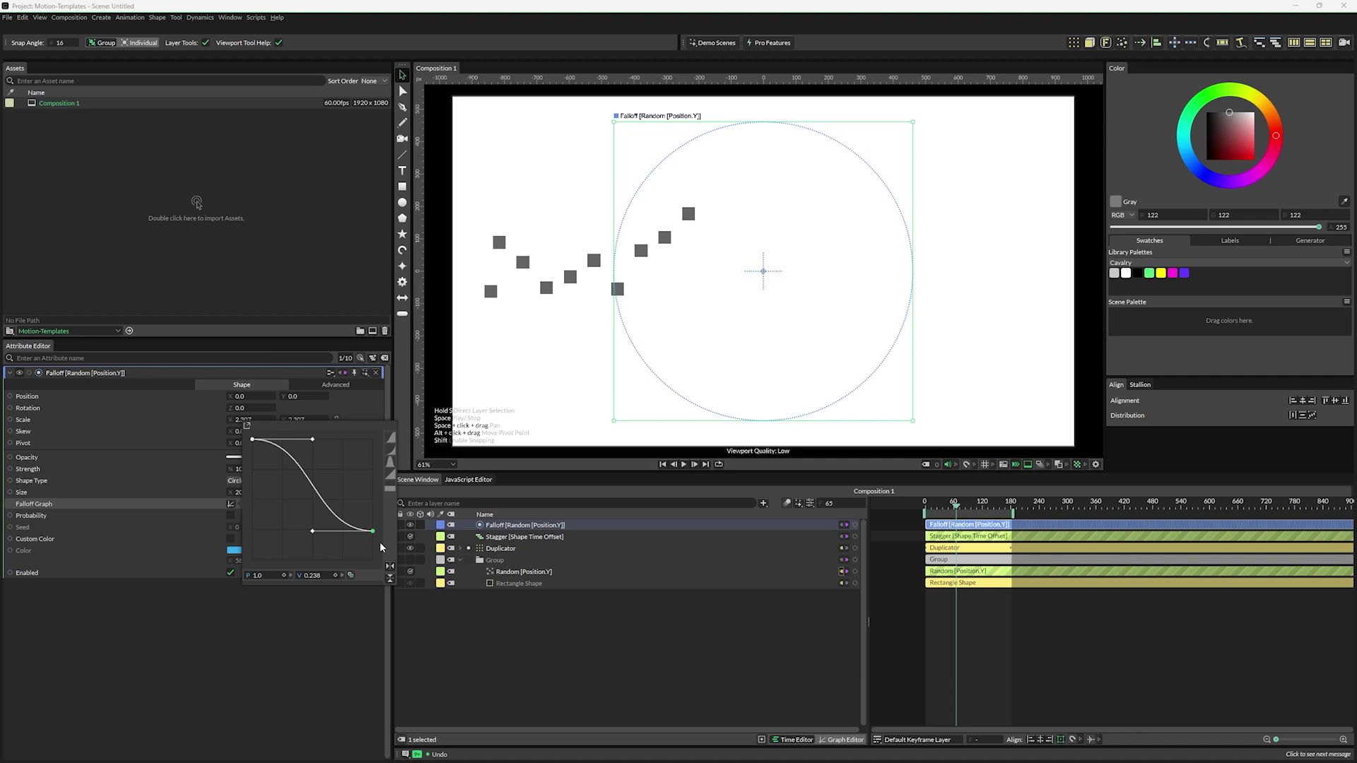
key("space")
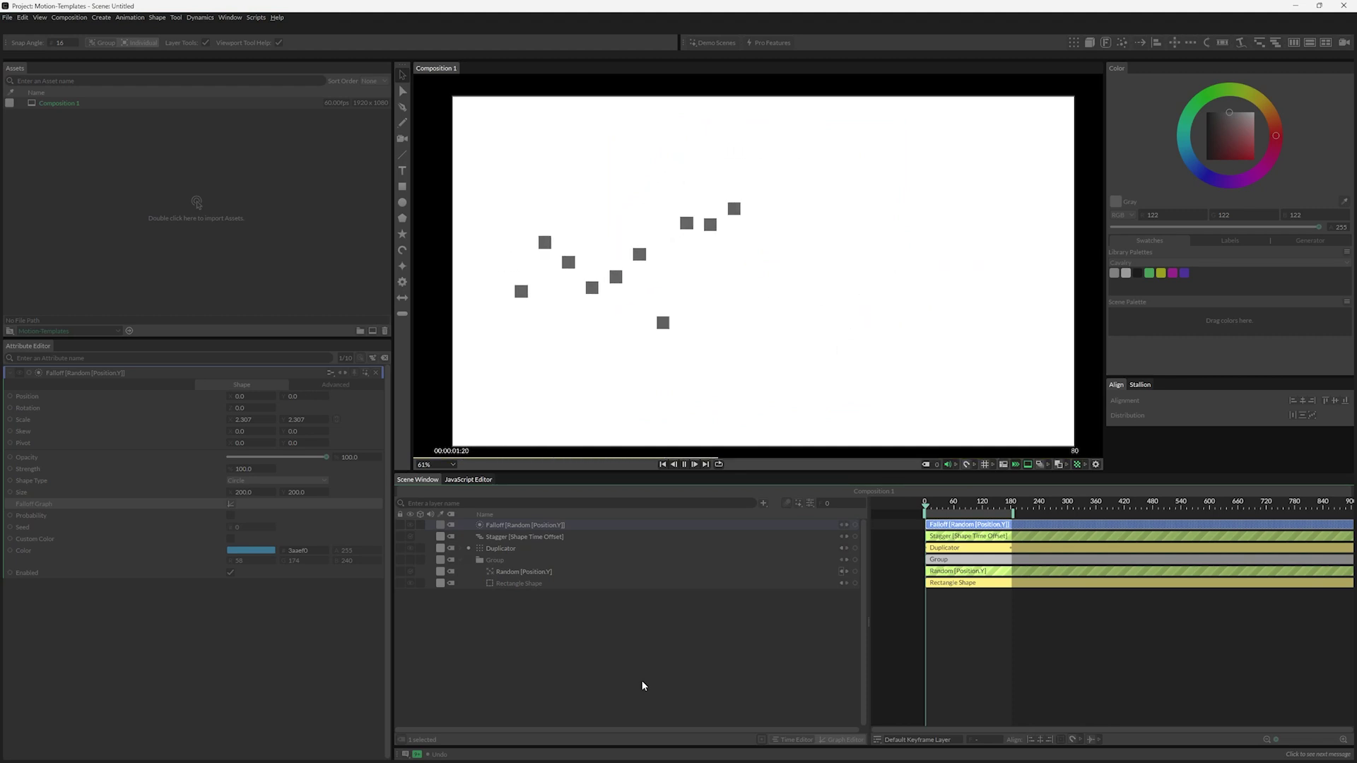
- Set the playback range end to frame 269 and play
left_click_drag(1043, 507, 1053, 507)
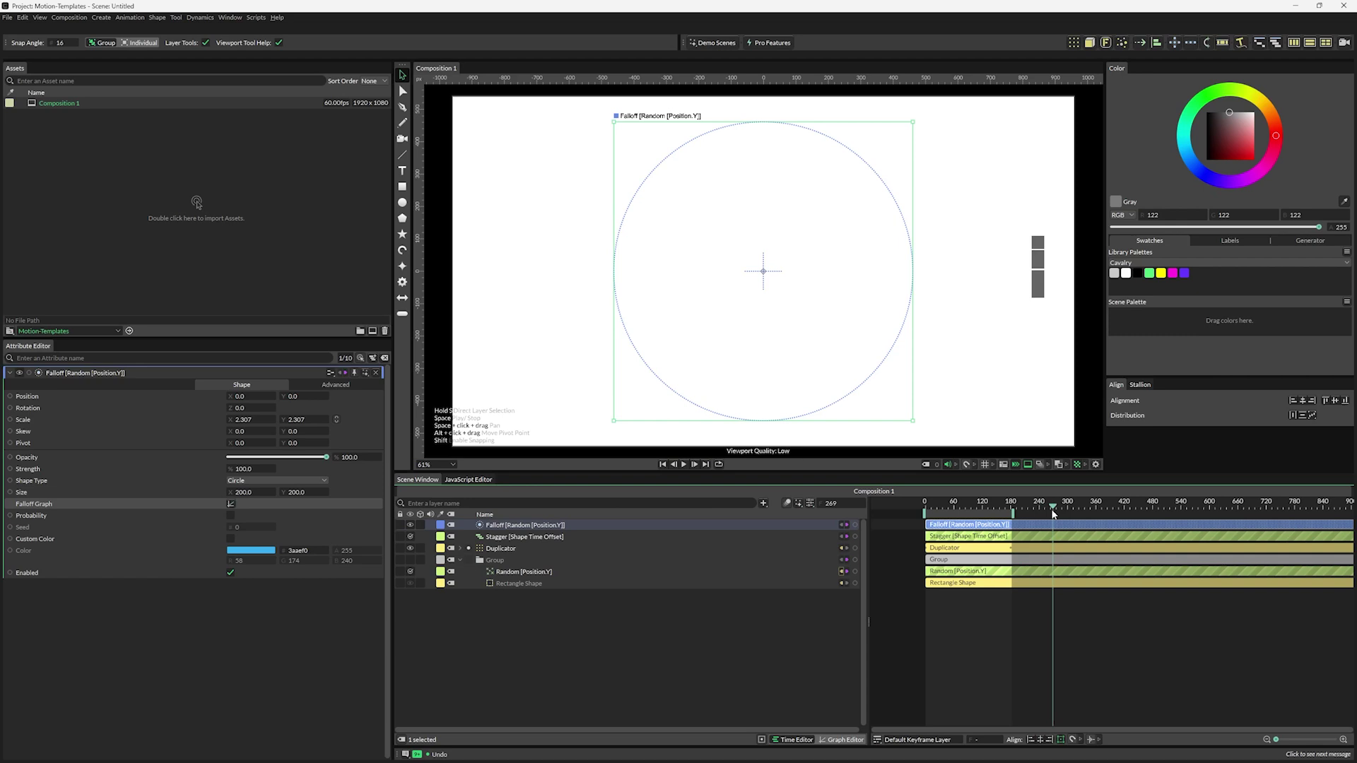
key("]")
key("space")
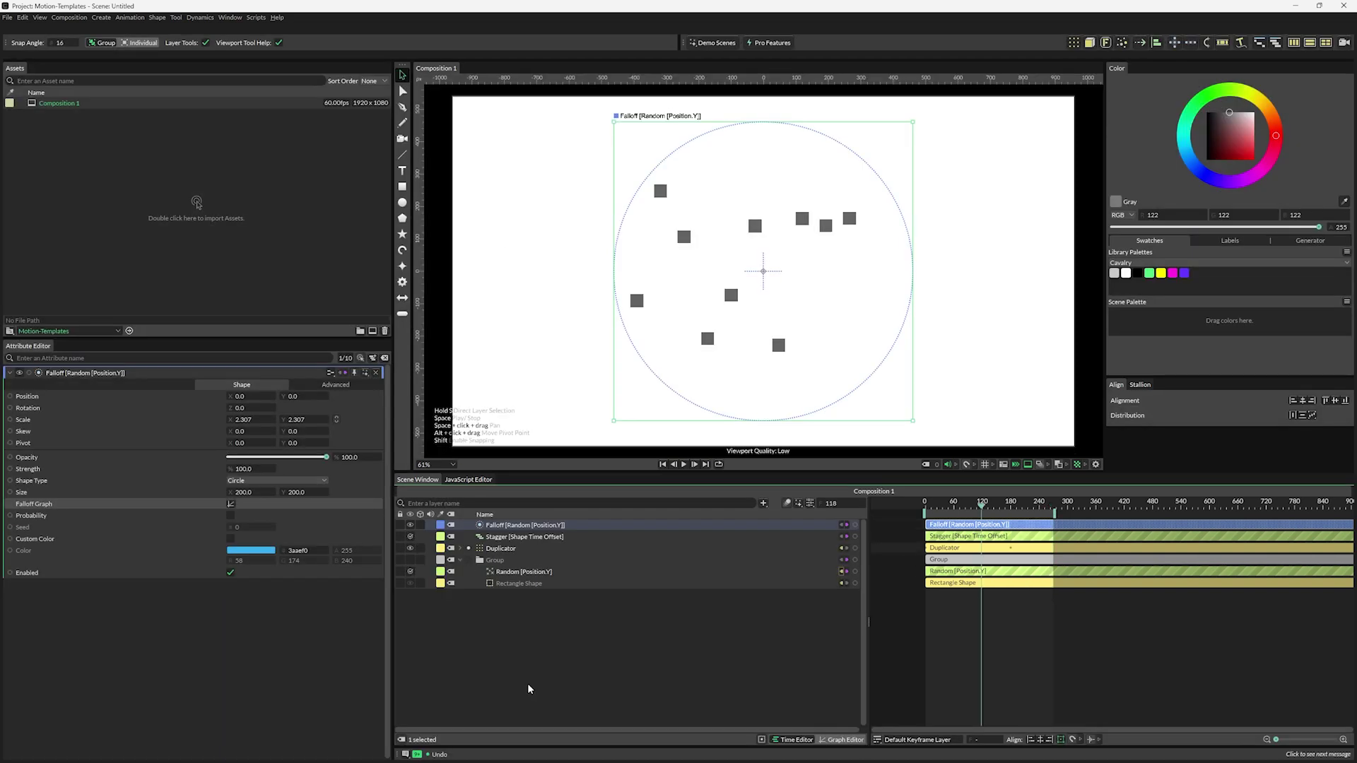
- Add a Random behaviour to the Rectangle Shape's Scale with a Minimum of 1
left_click(511, 586)
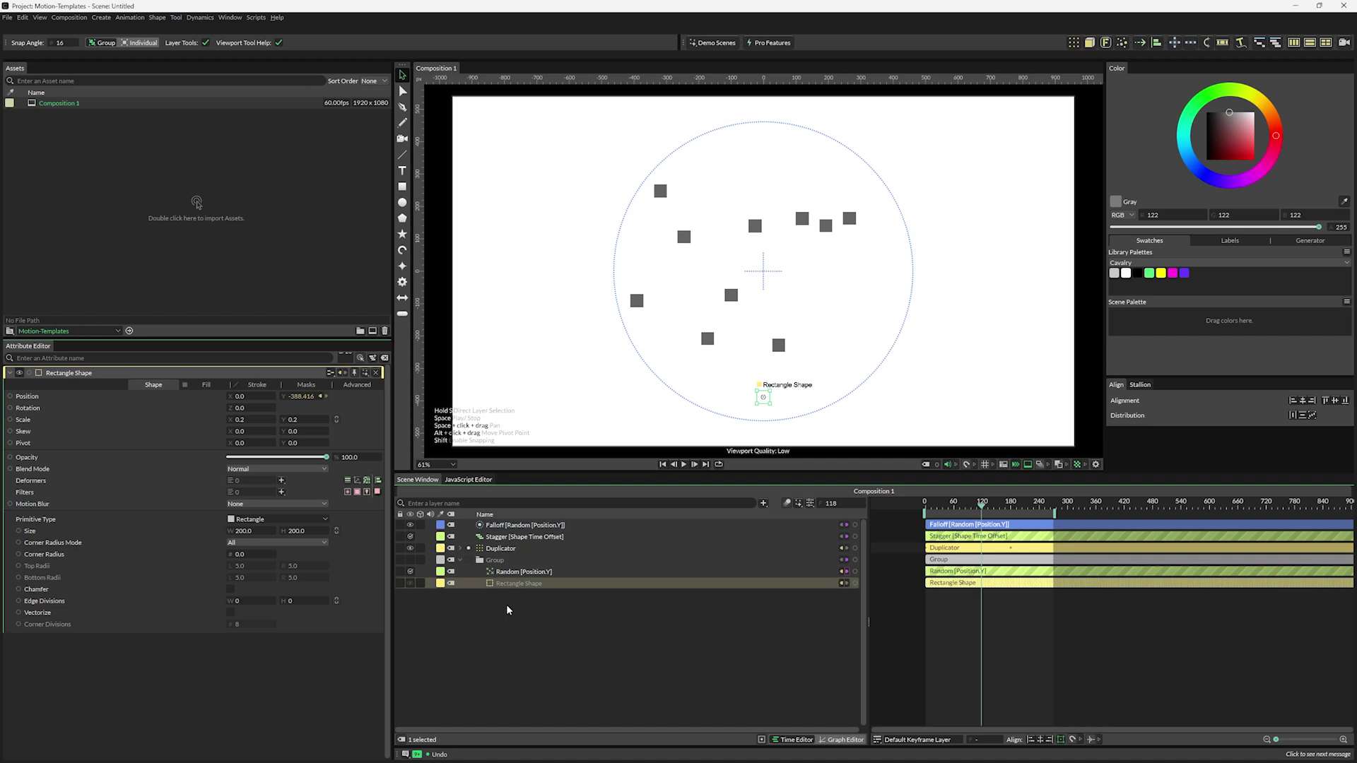
right_click(106, 422)
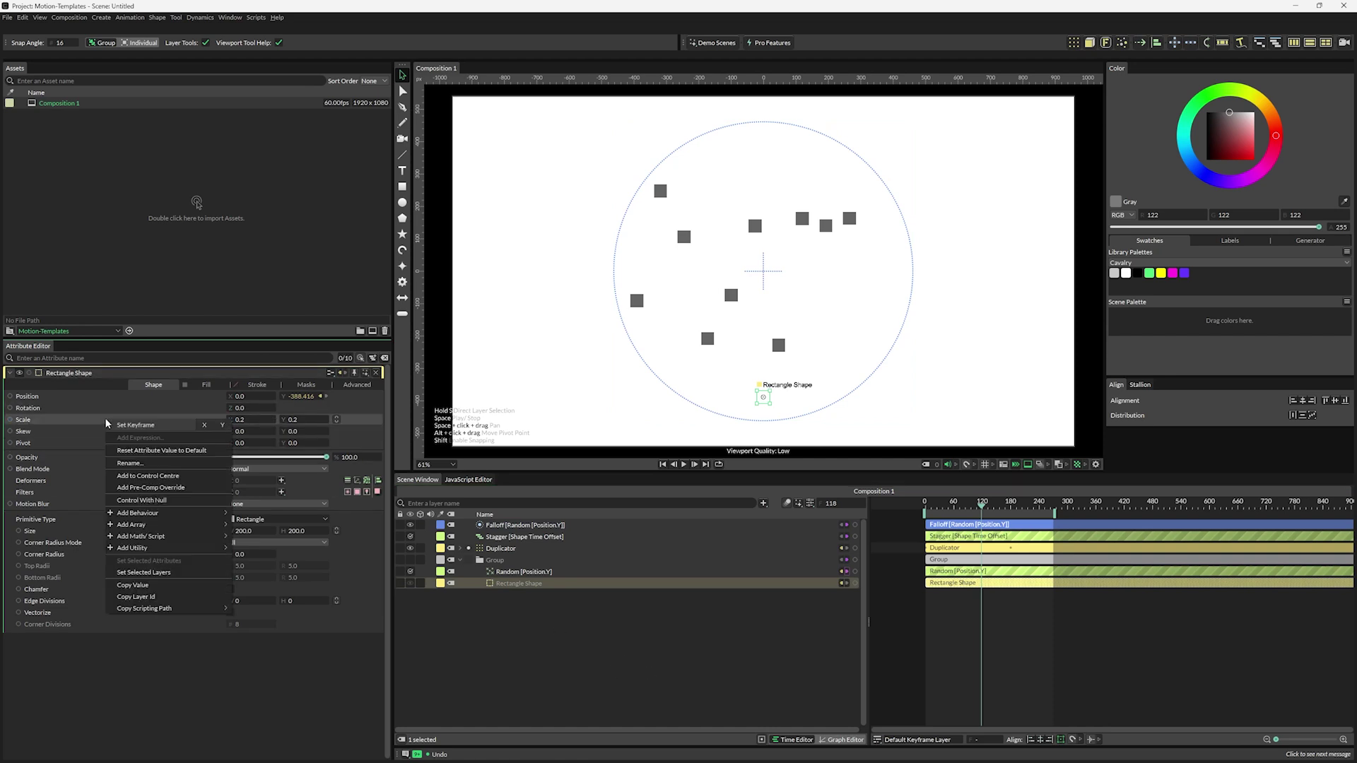
mouse_move(150, 518)
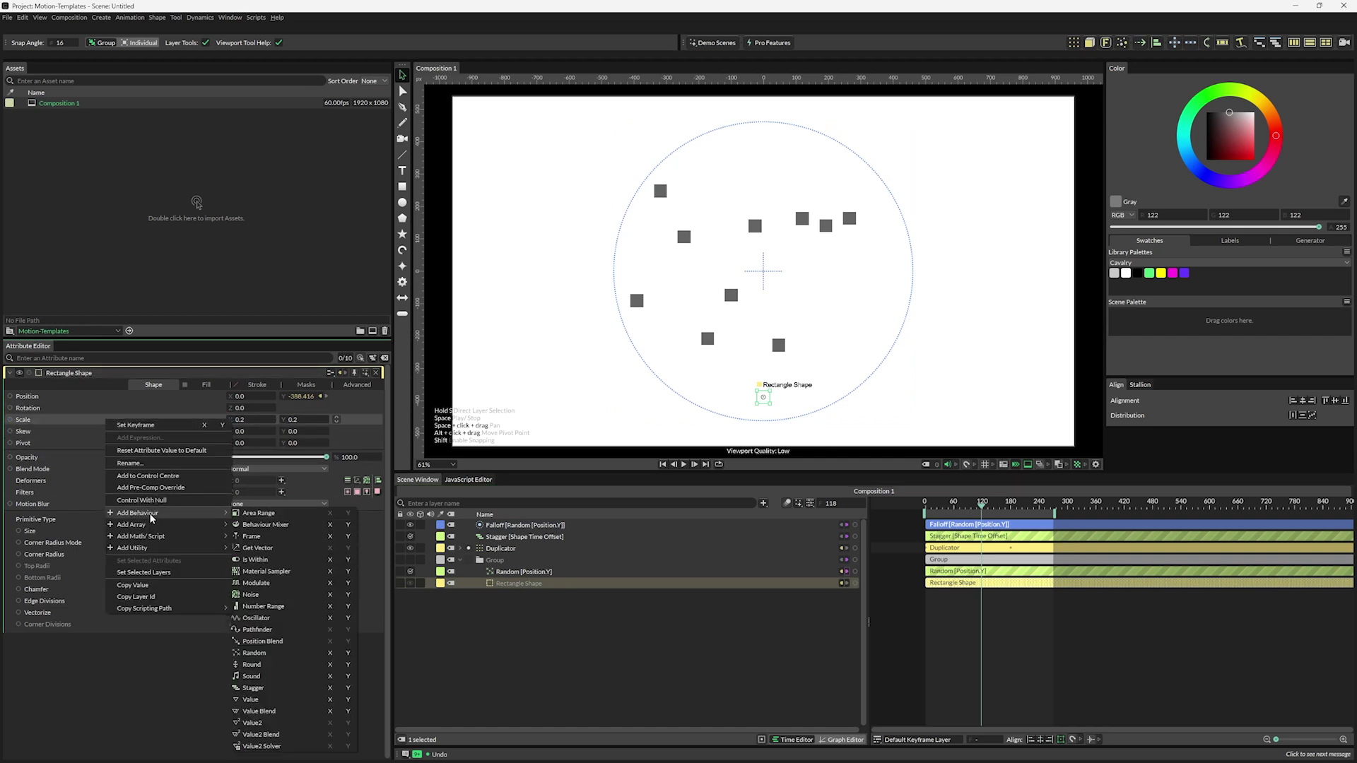
left_click(292, 653)
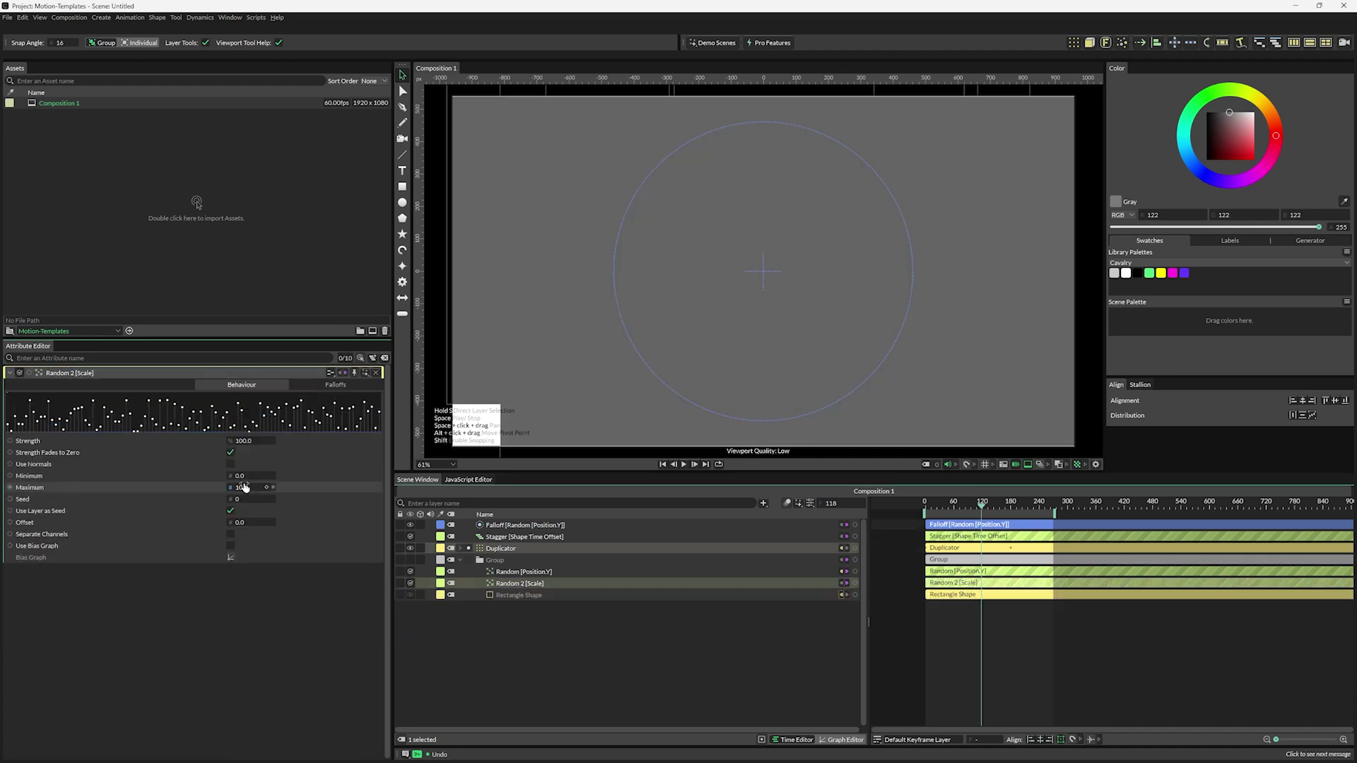
left_click(241, 476)
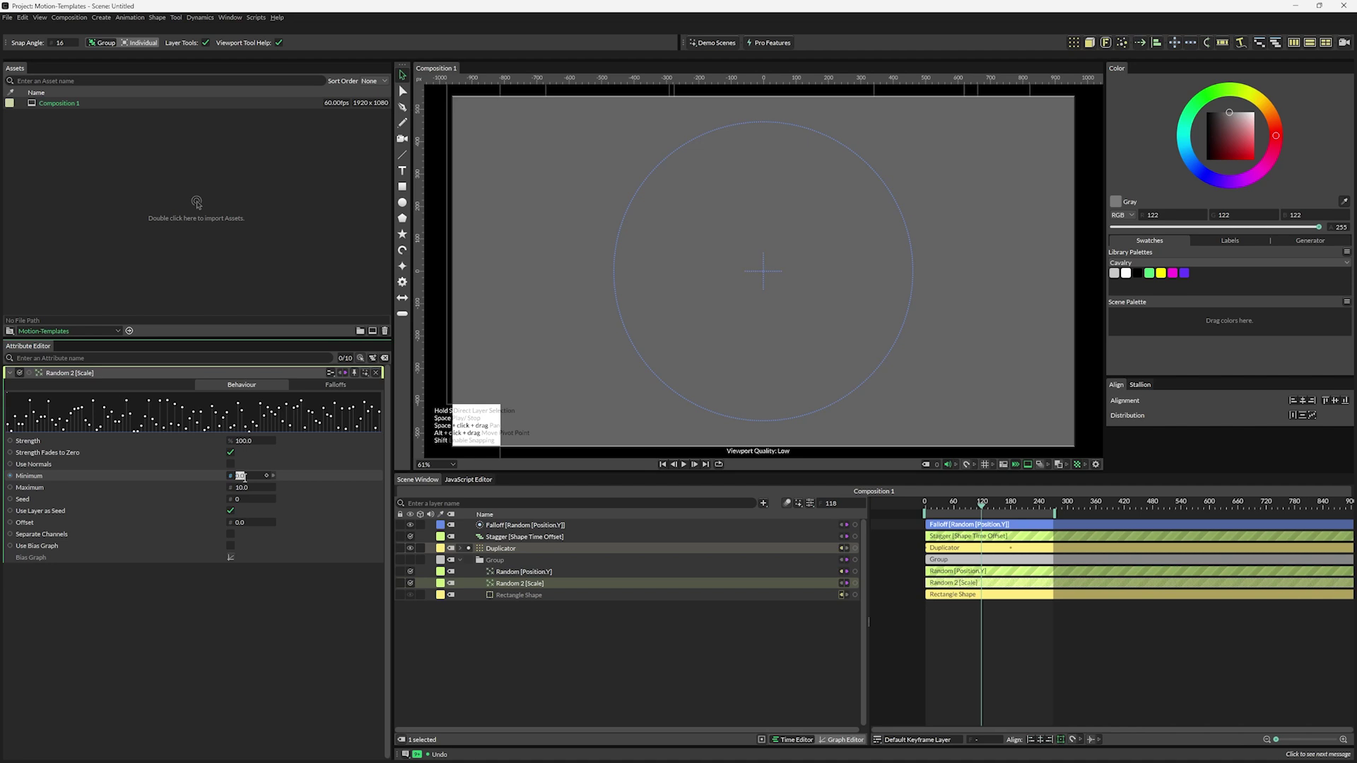
type("10")
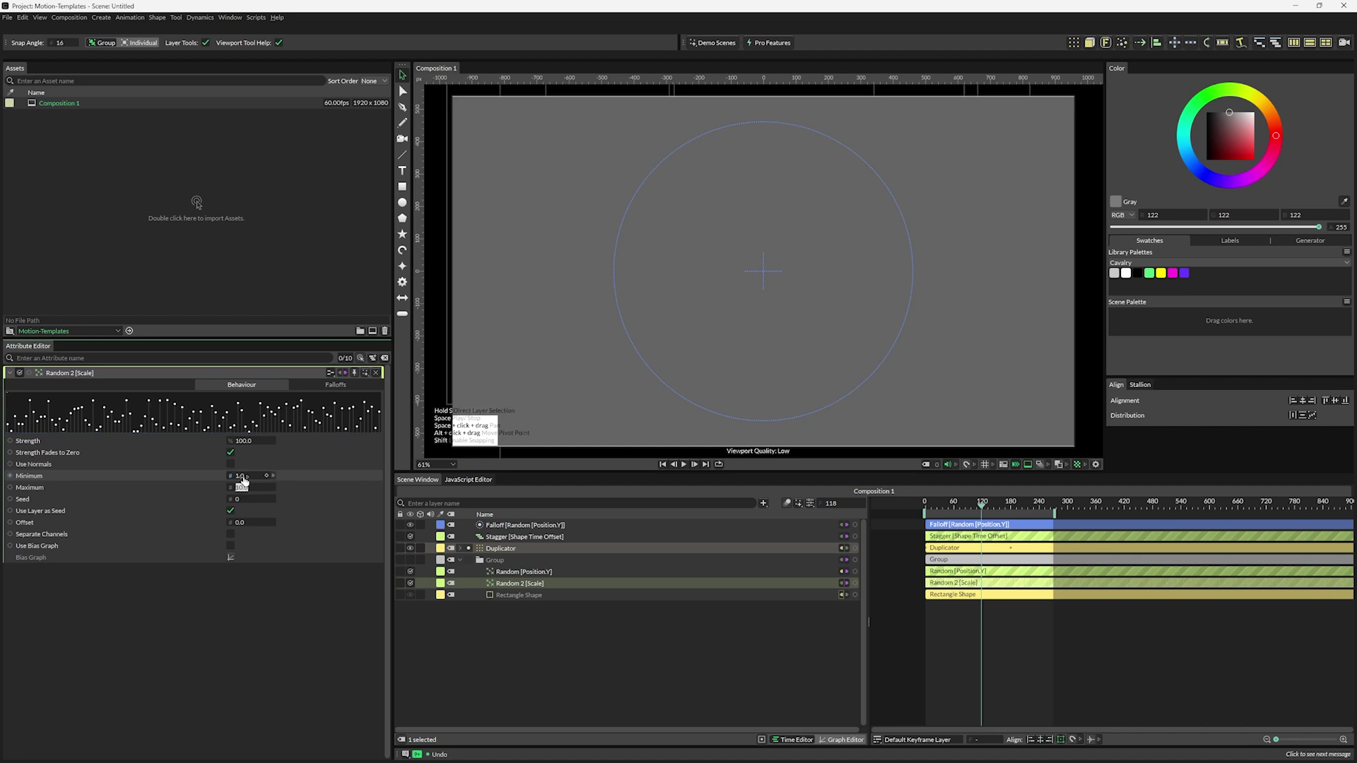
key("Return")
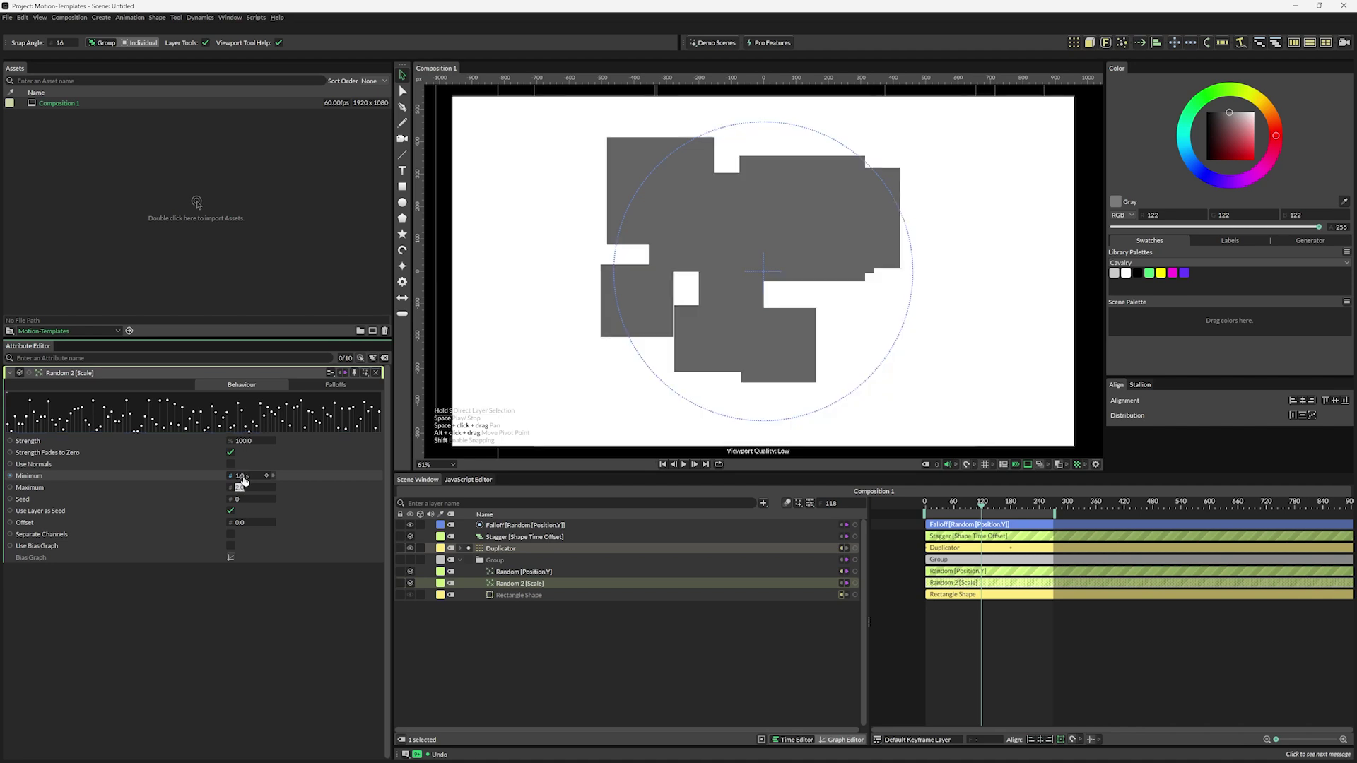
- Add a second falloff to the random scale behaviour and move it to the top
left_click(579, 681)
left_click(298, 388)
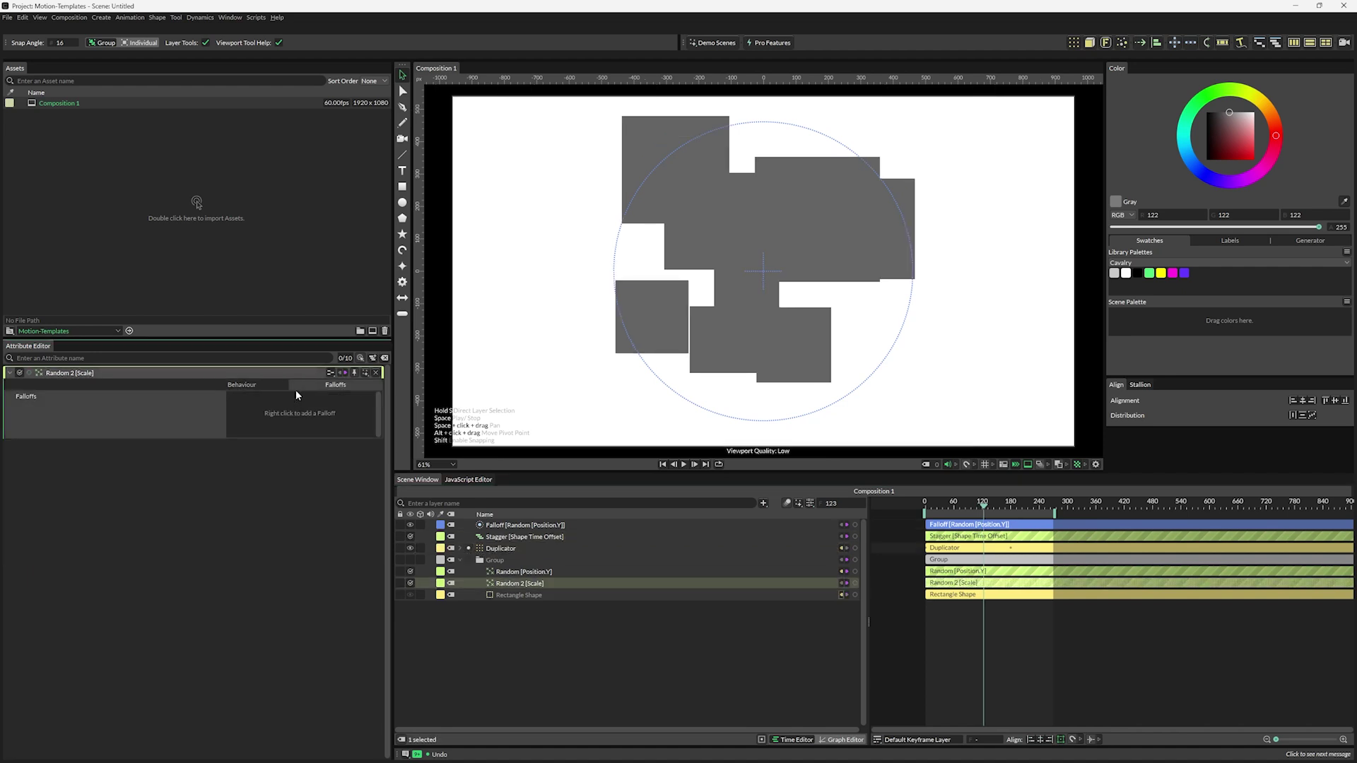
right_click(301, 411)
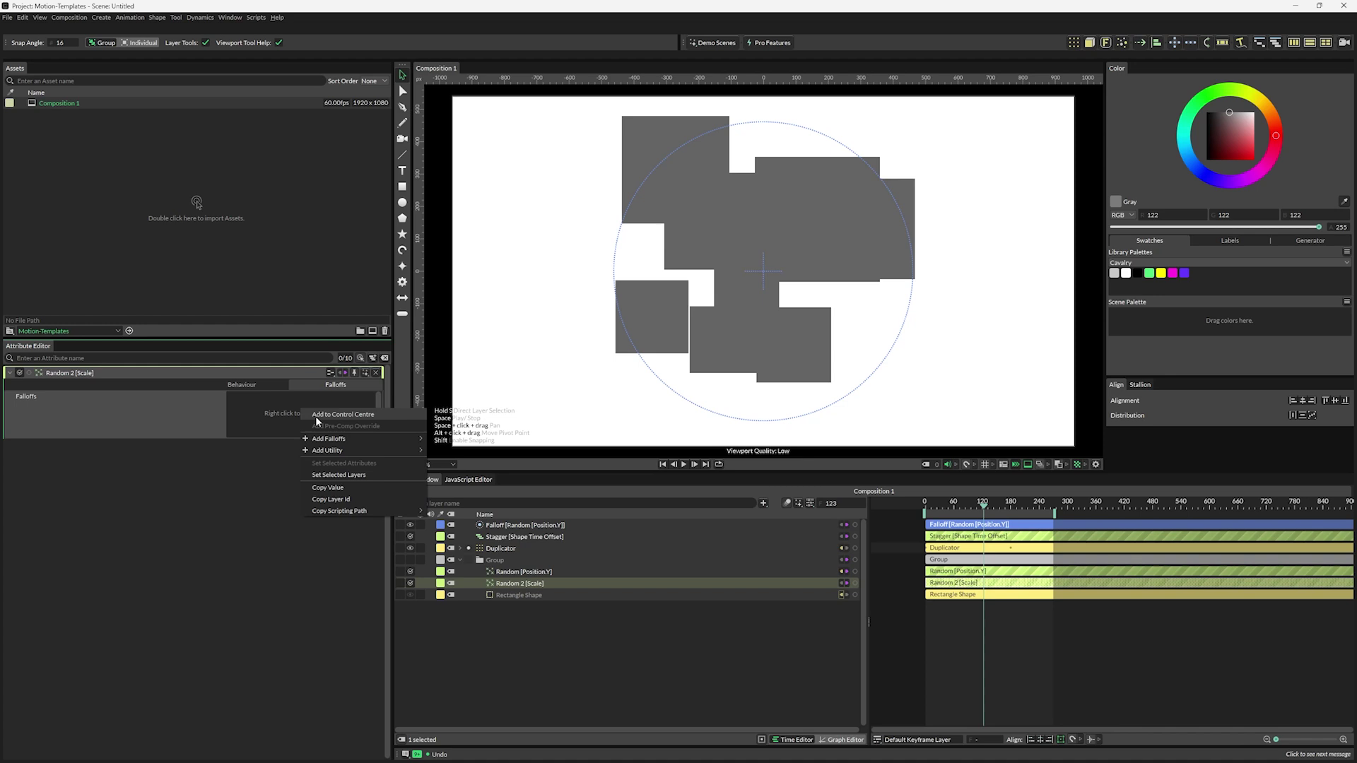
mouse_move(408, 439)
left_click(470, 439)
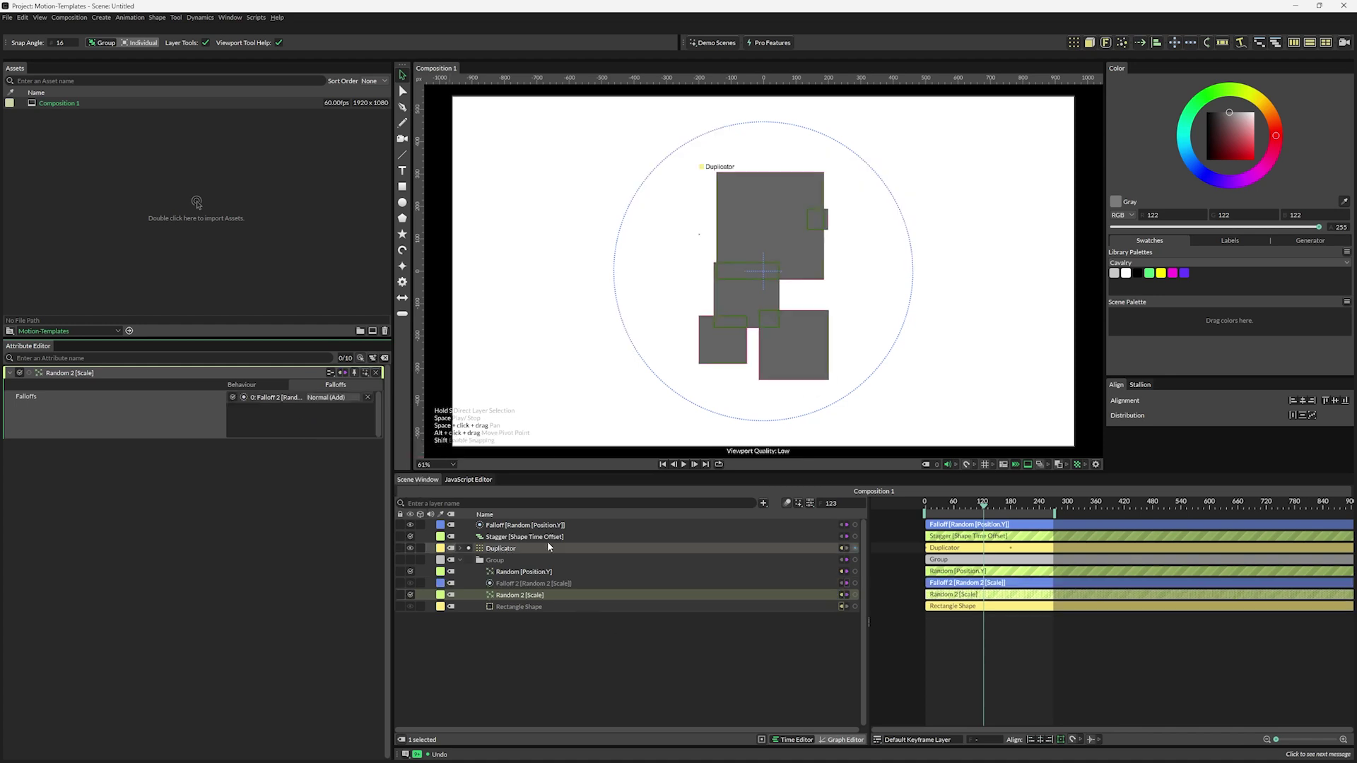
left_click_drag(541, 583, 527, 518)
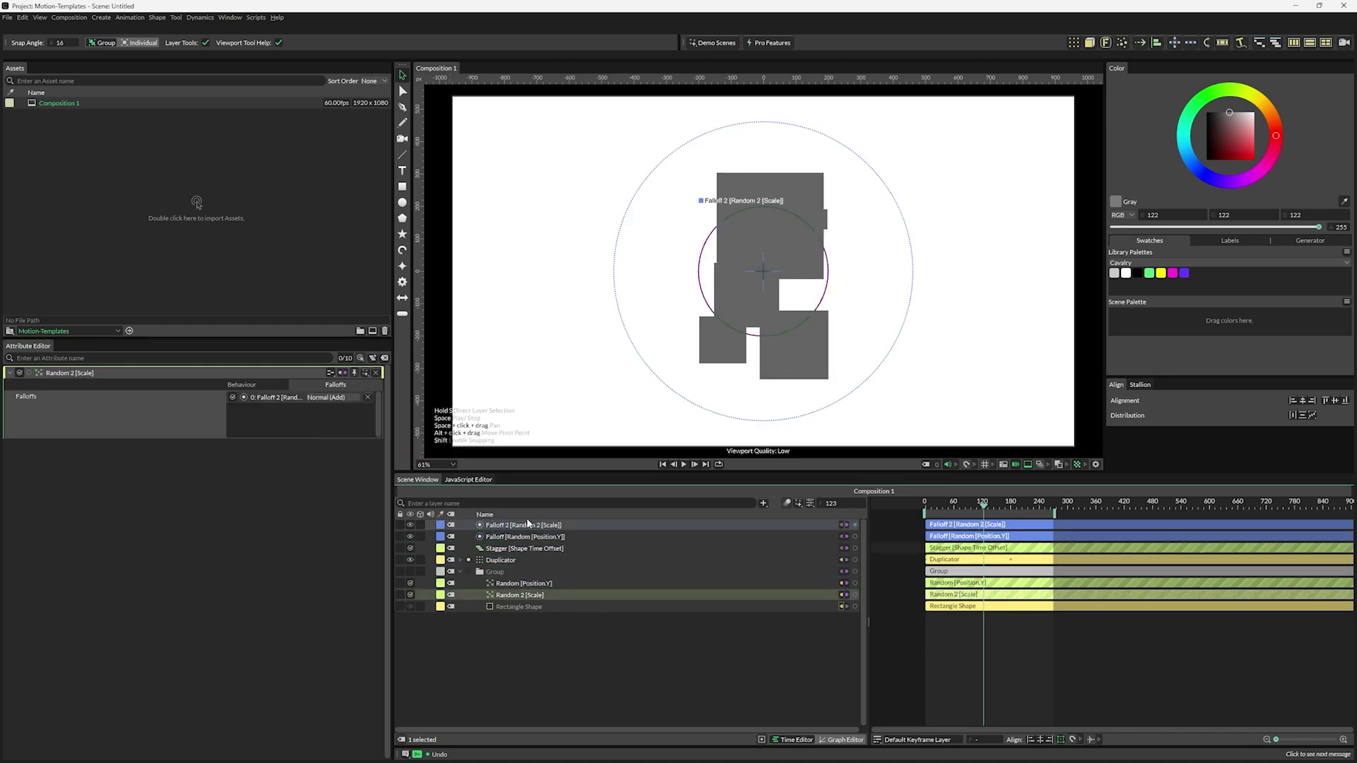
- Stretch Falloff 2 across the frame, then play and scrub the animation to frame 122
left_click(646, 288)
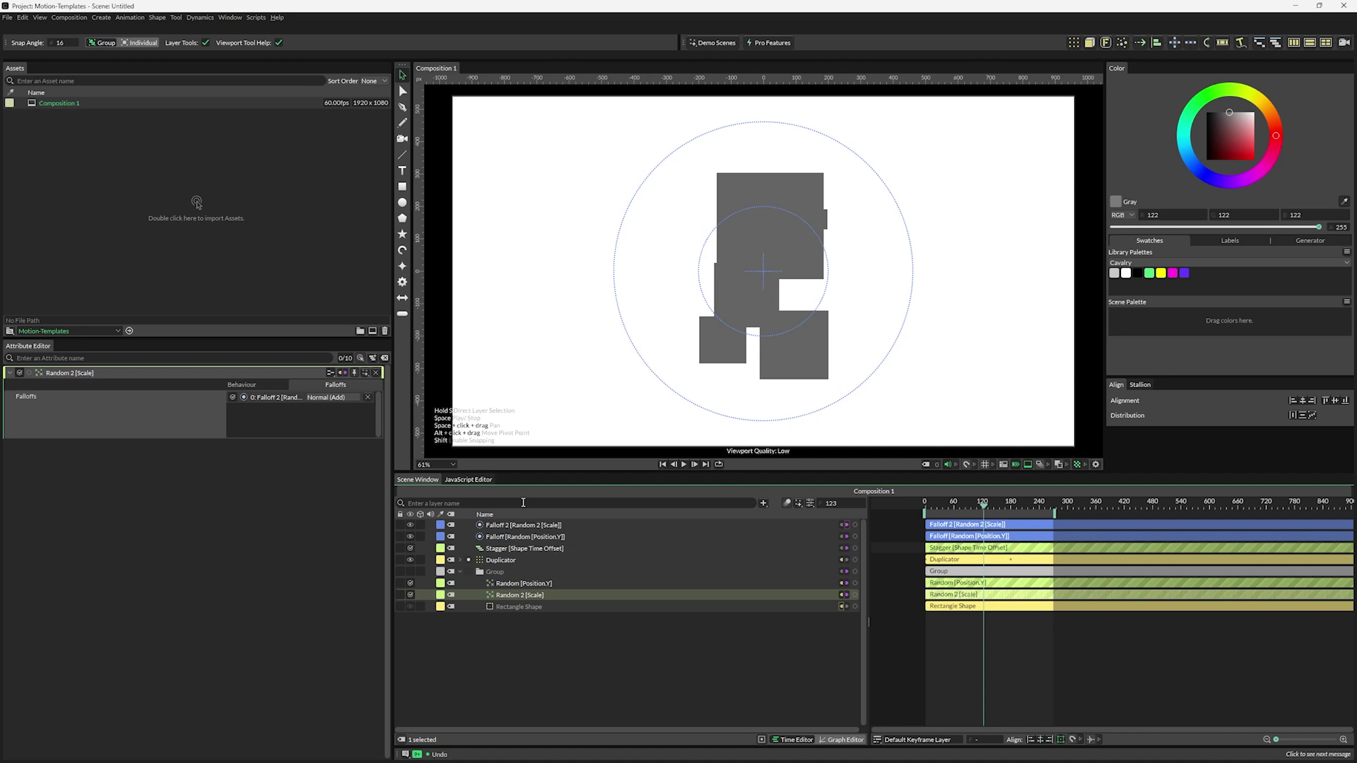
left_click_drag(828, 336, 933, 436)
left_click_drag(982, 506, 940, 510)
key("space")
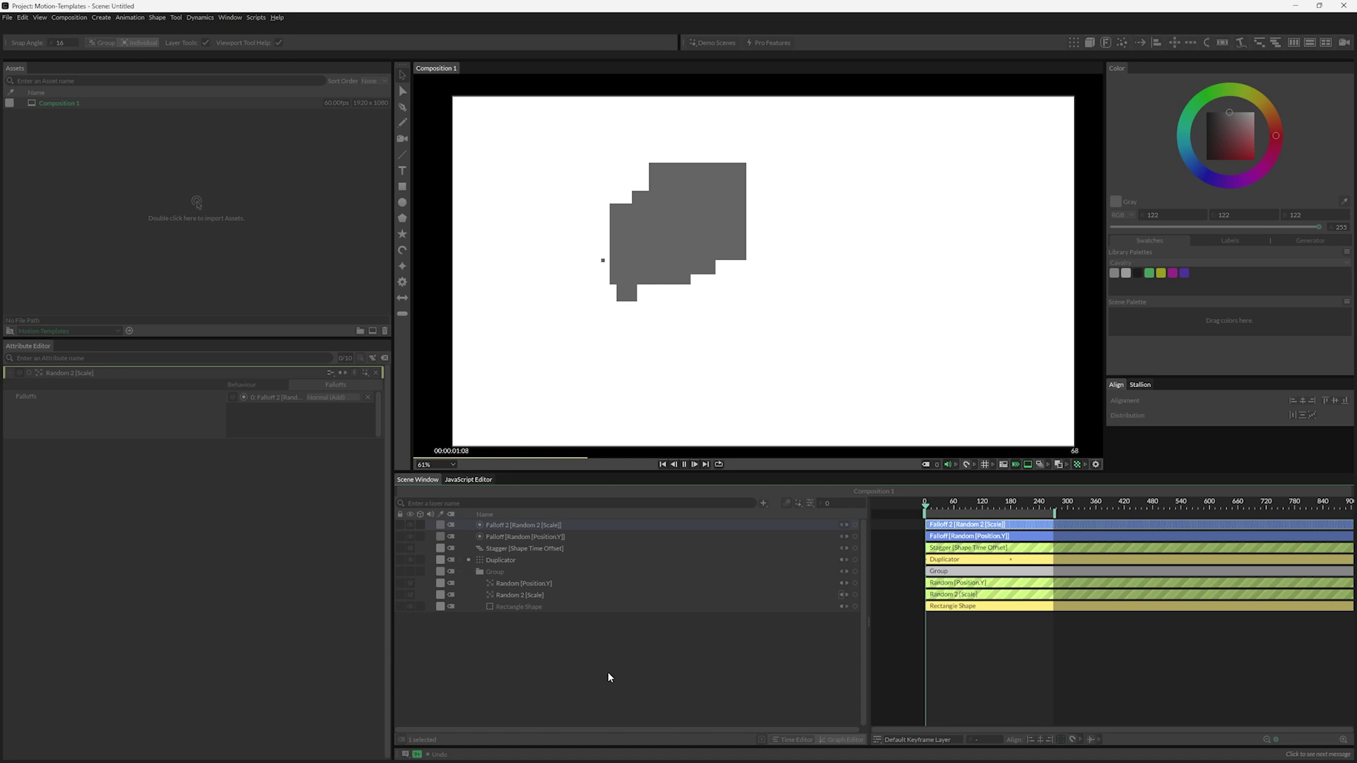
left_click(964, 536)
left_click_drag(963, 536, 982, 559)
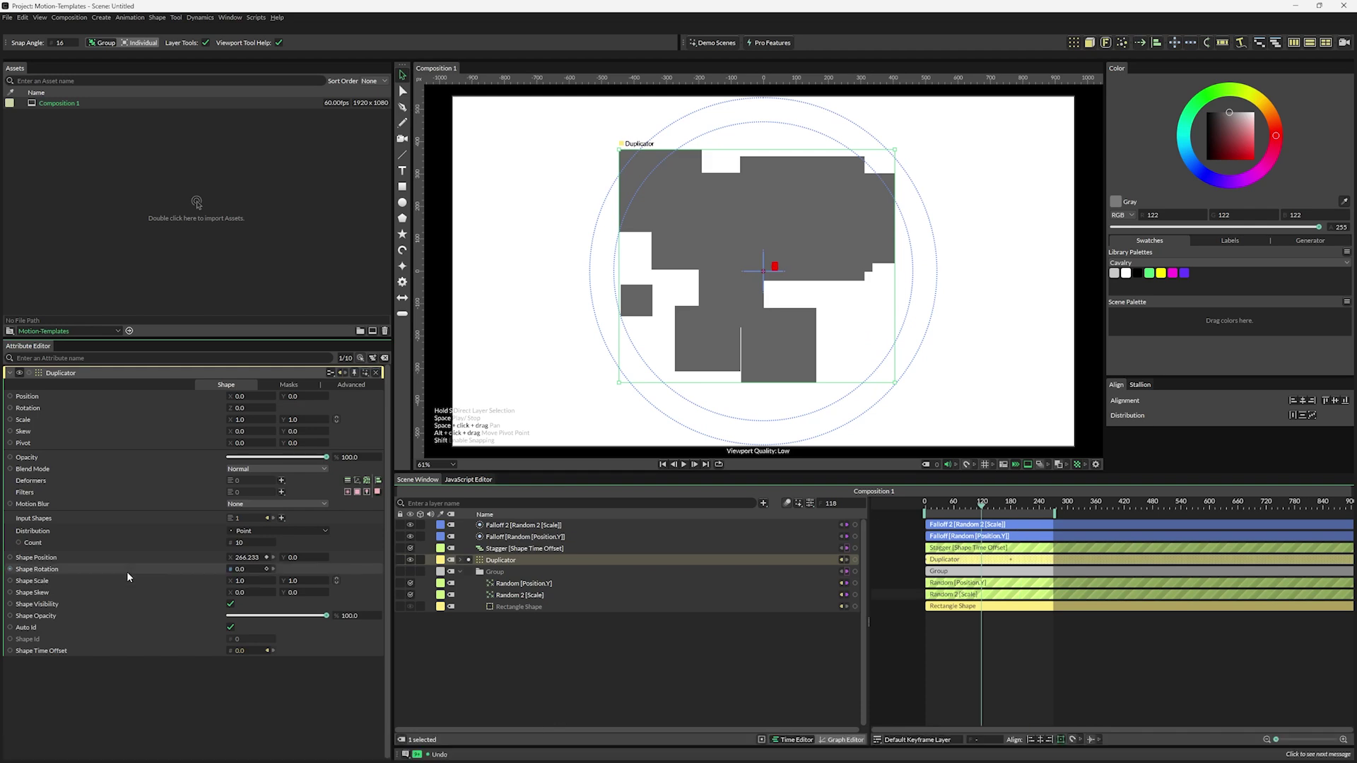
- Add Noise to Shape Position Y, linking Maximum to Minimum with the expression *-1
right_click(113, 556)
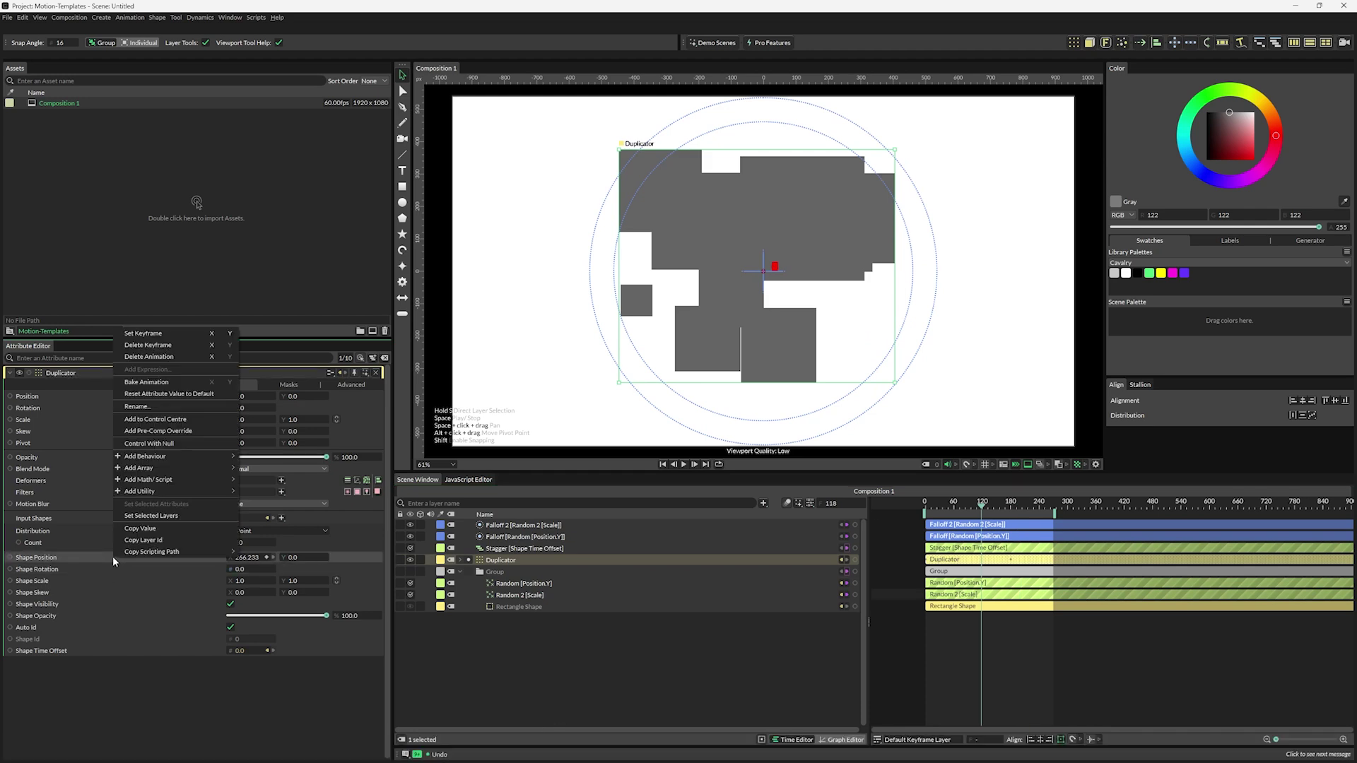
mouse_move(206, 456)
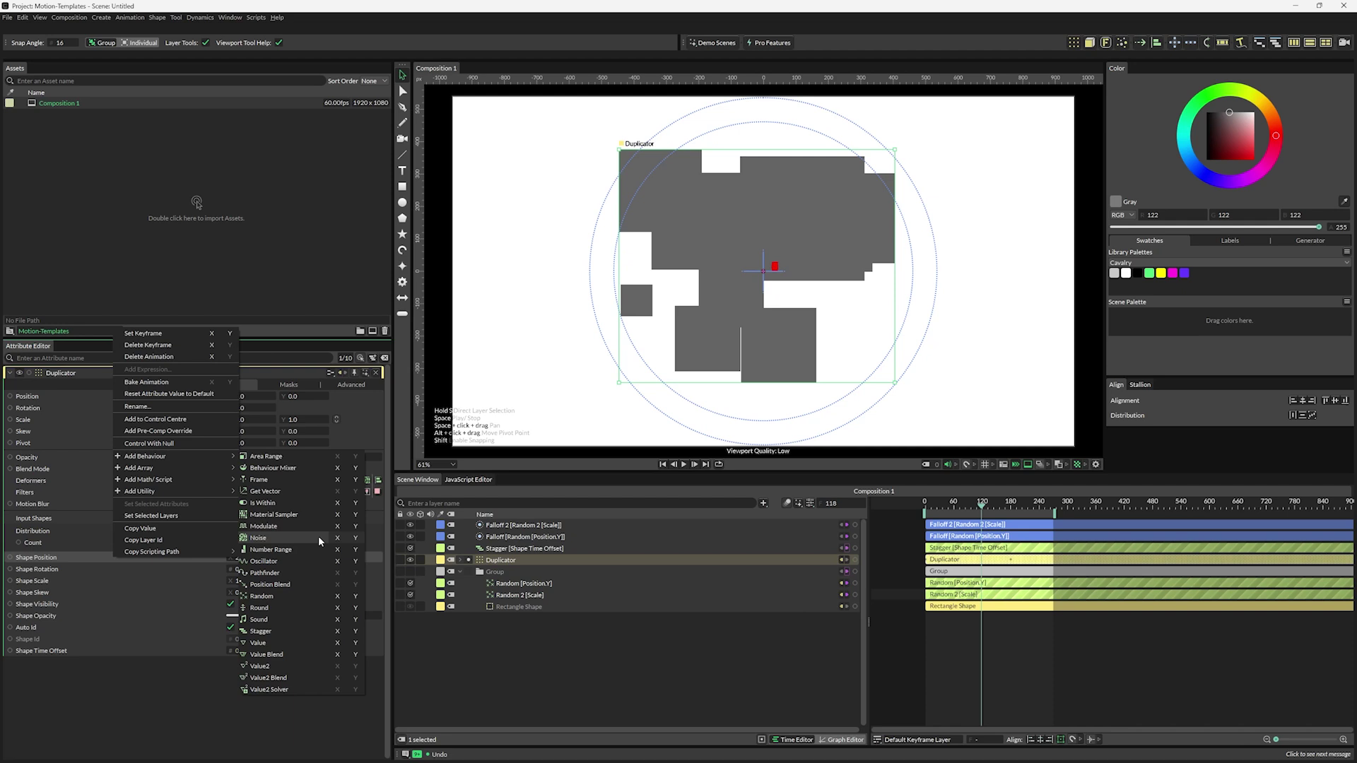
left_click(358, 537)
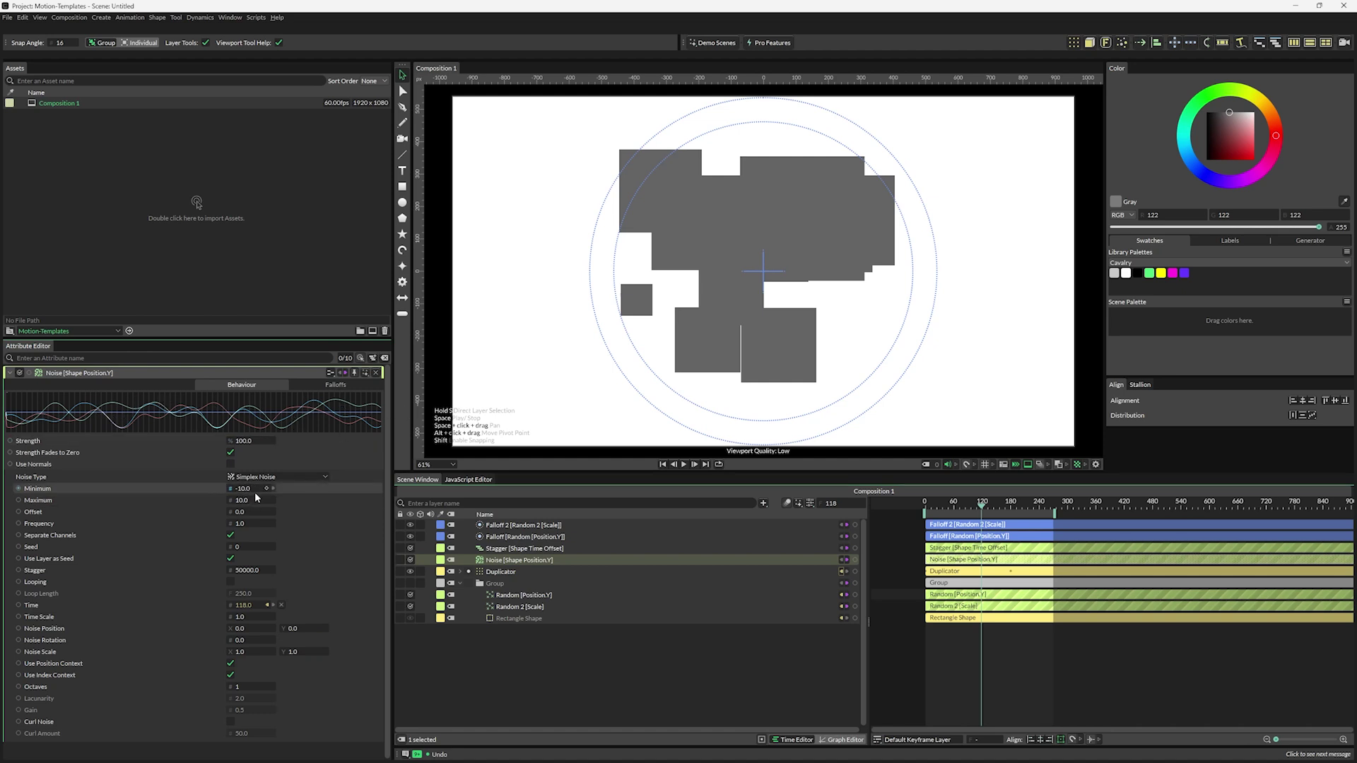
left_click_drag(230, 488, 252, 499)
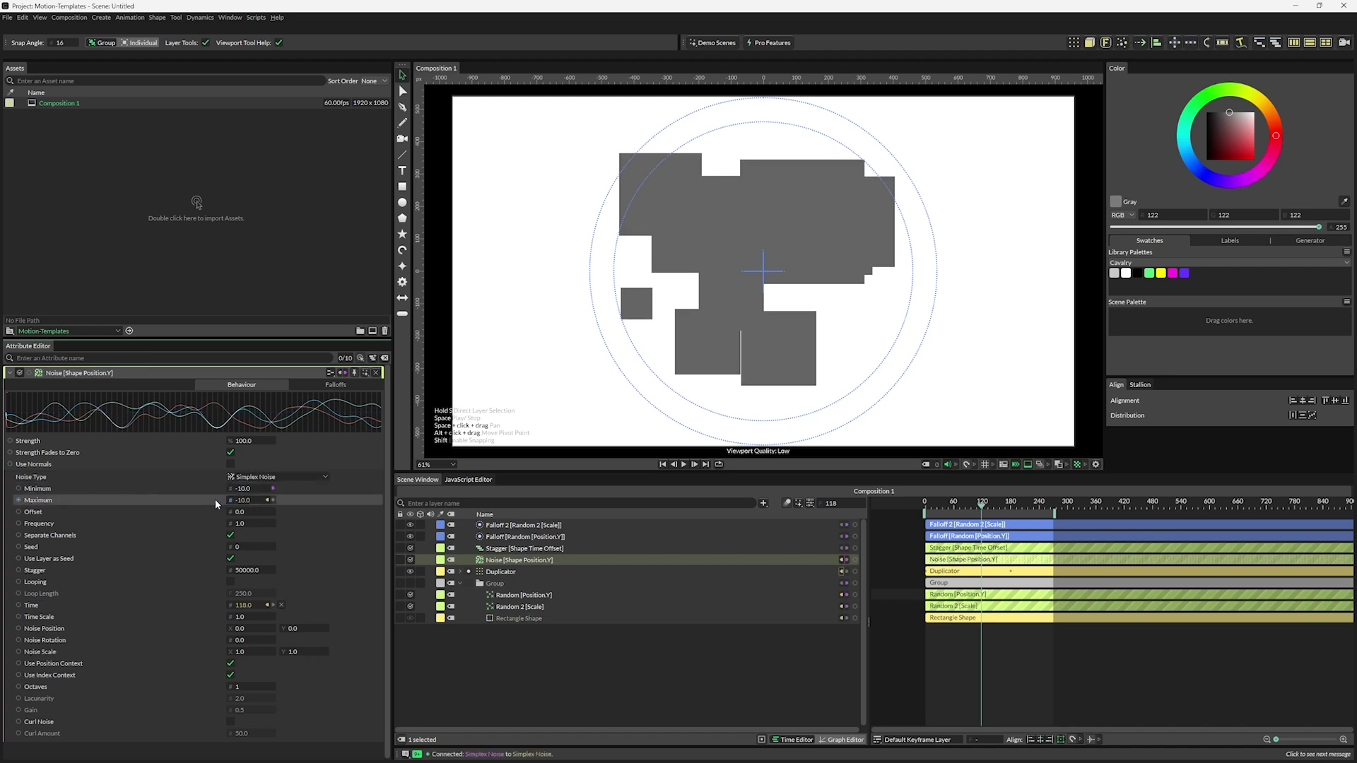
left_click(216, 500)
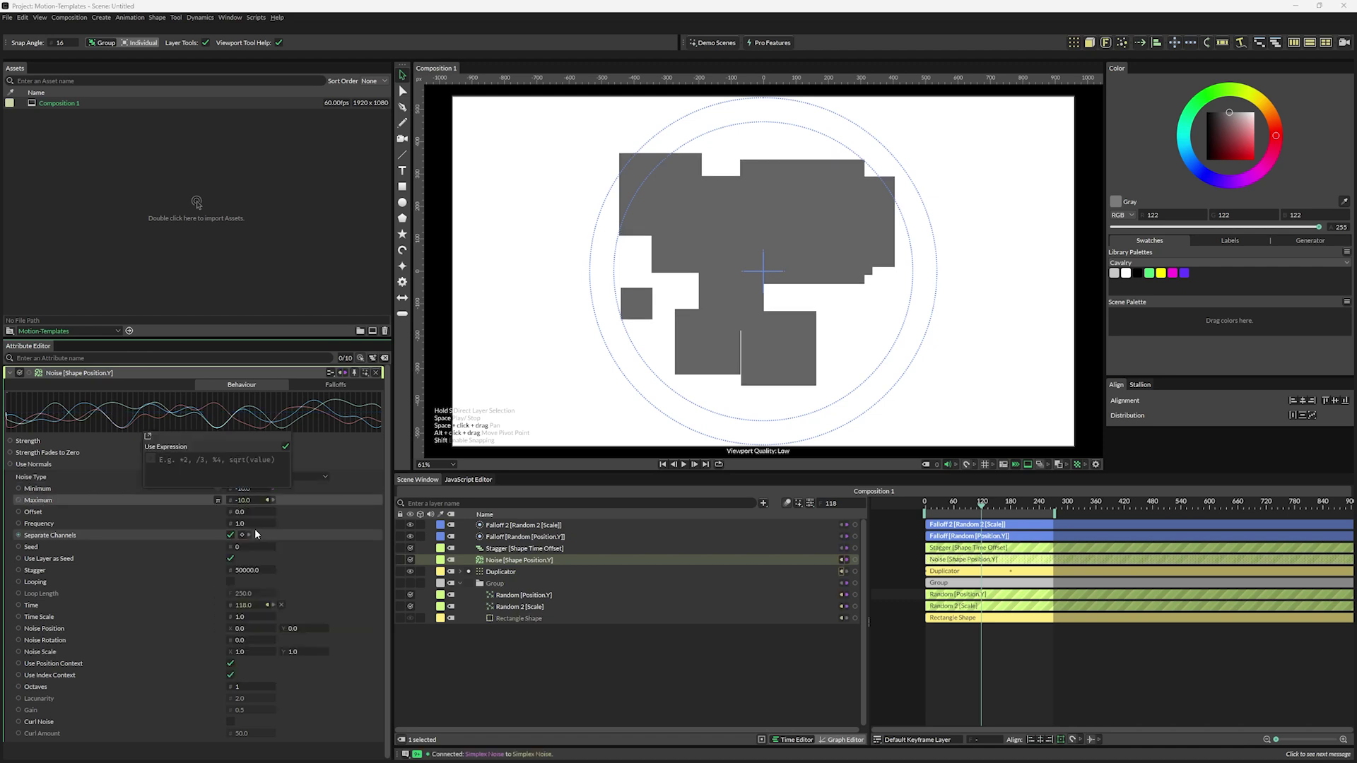
type("*-1")
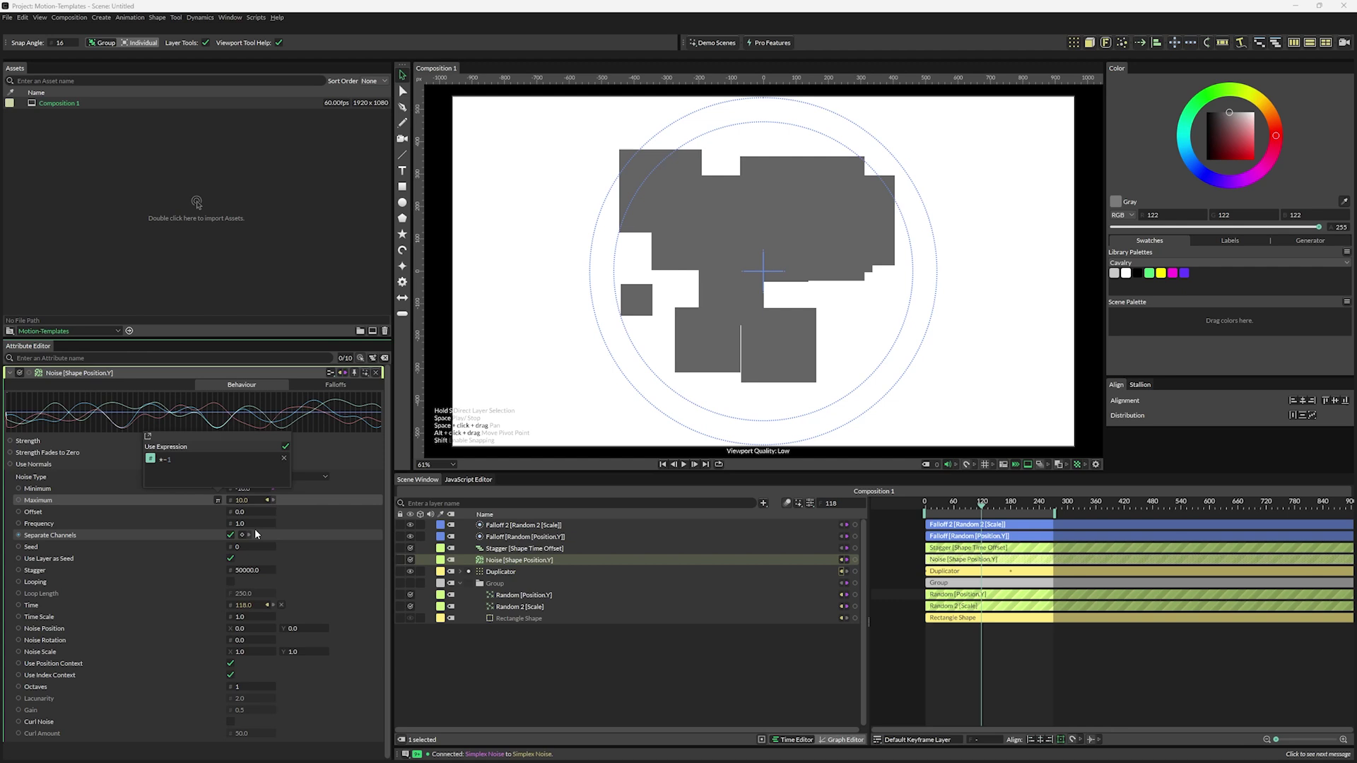
left_click(470, 714)
- Set the Noise Minimum to -40, preview it, then change it to -80 and play
double_click(243, 489)
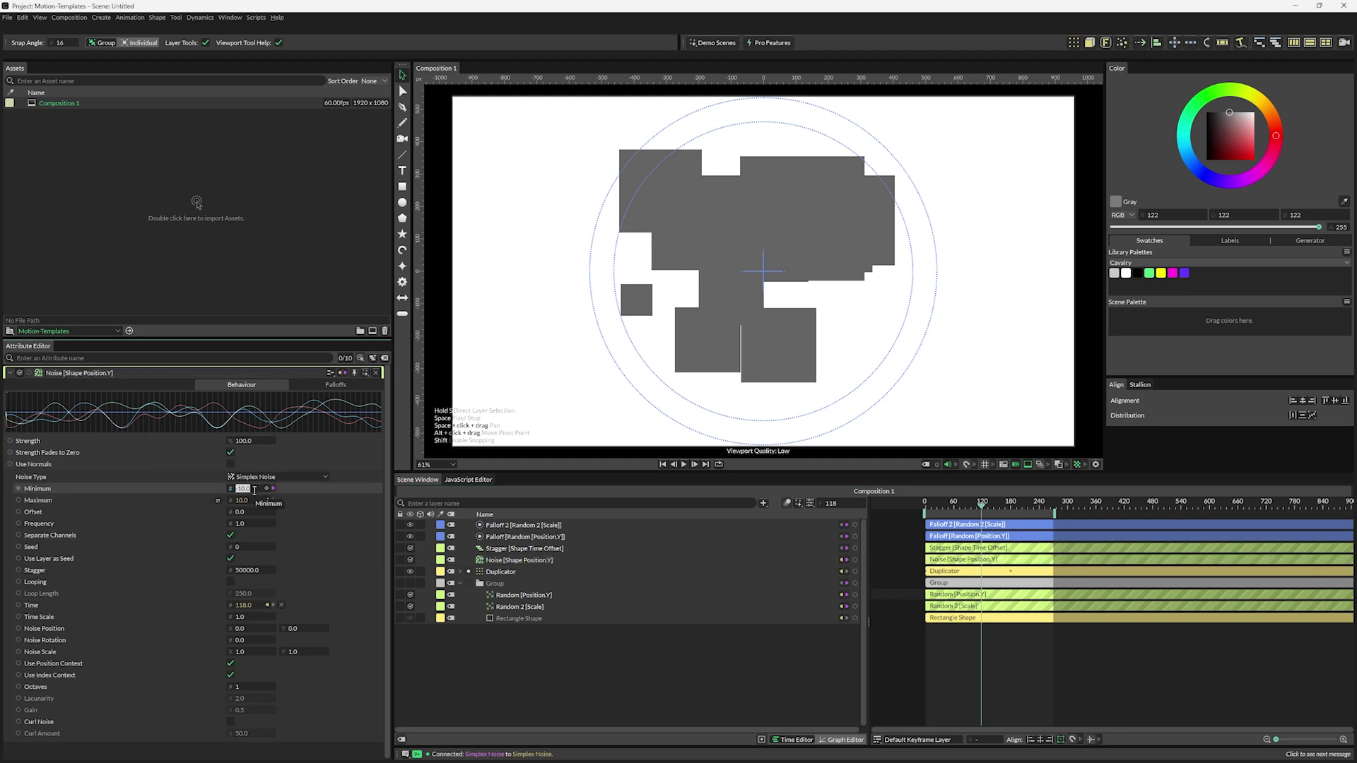
type("-40")
key("Return")
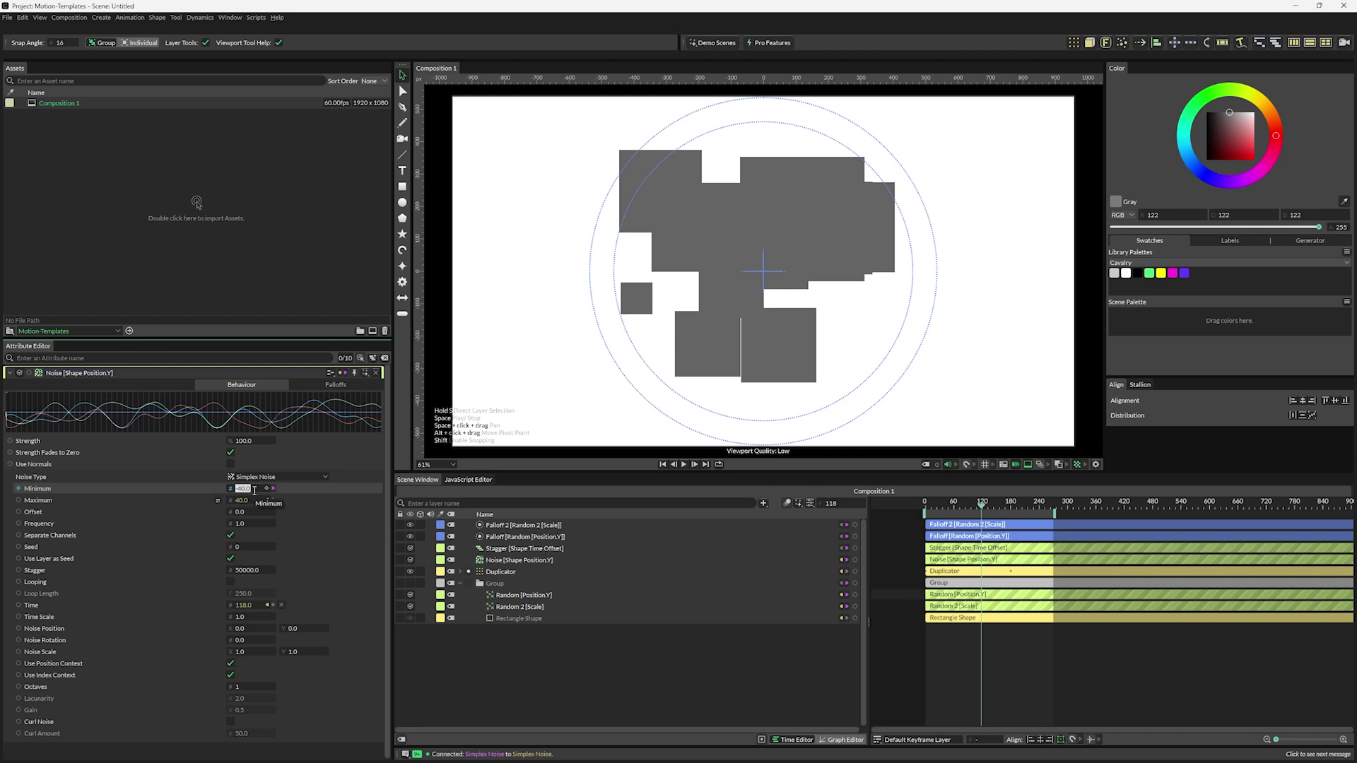
key("space")
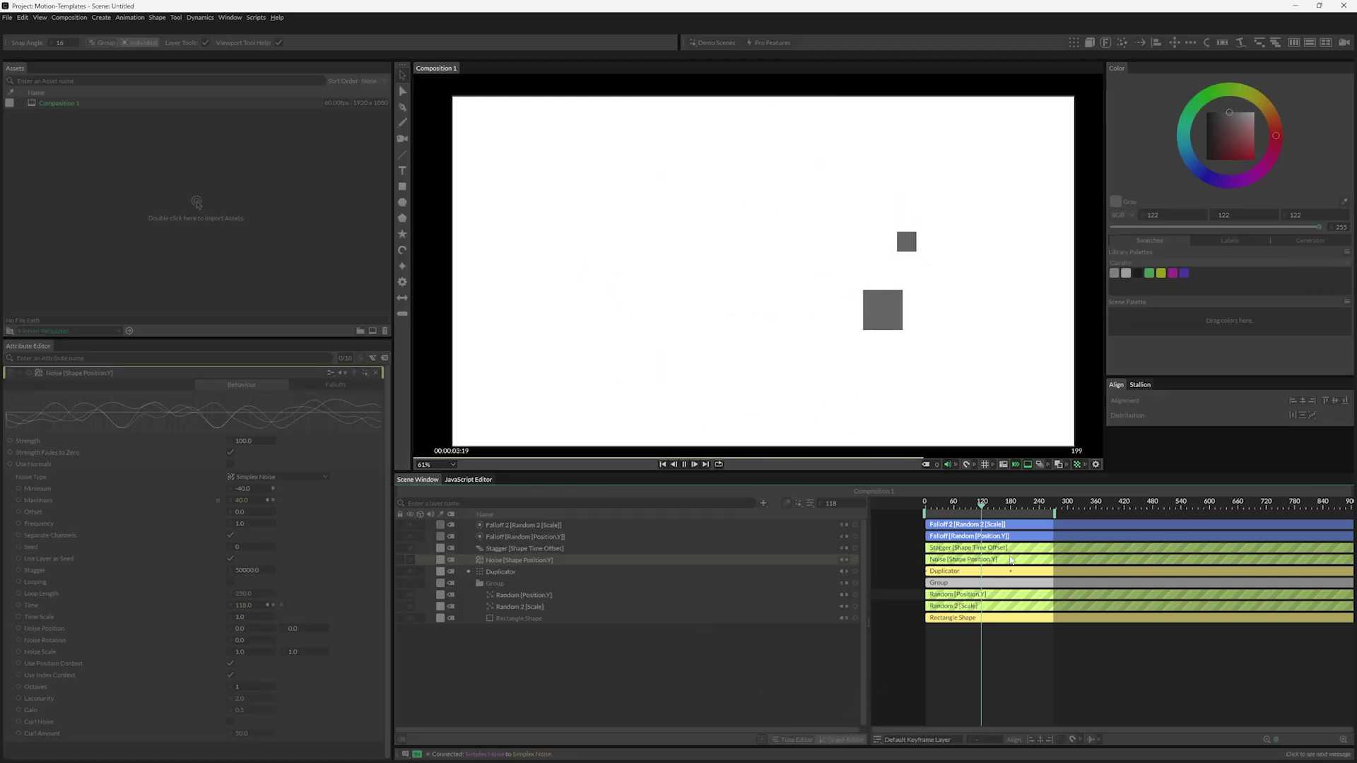
key("space")
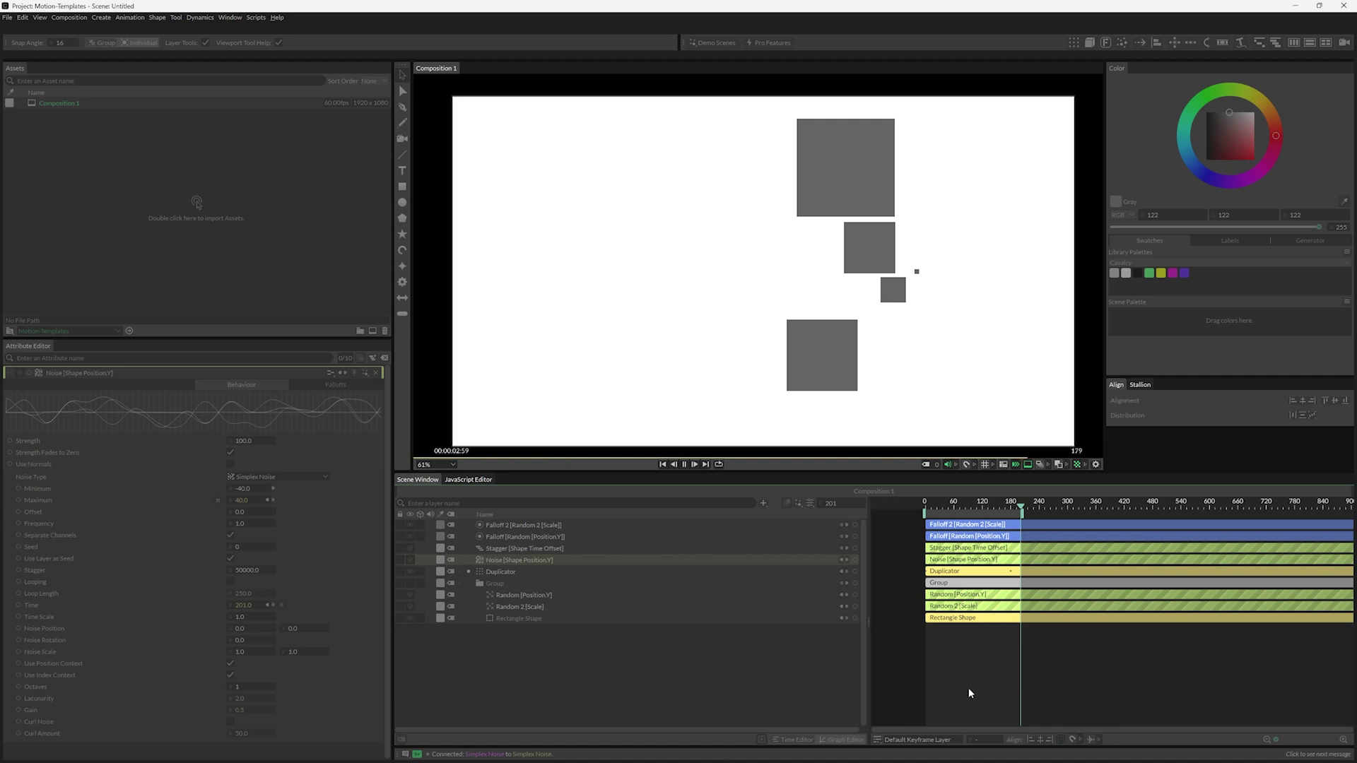
key("space")
double_click(252, 489)
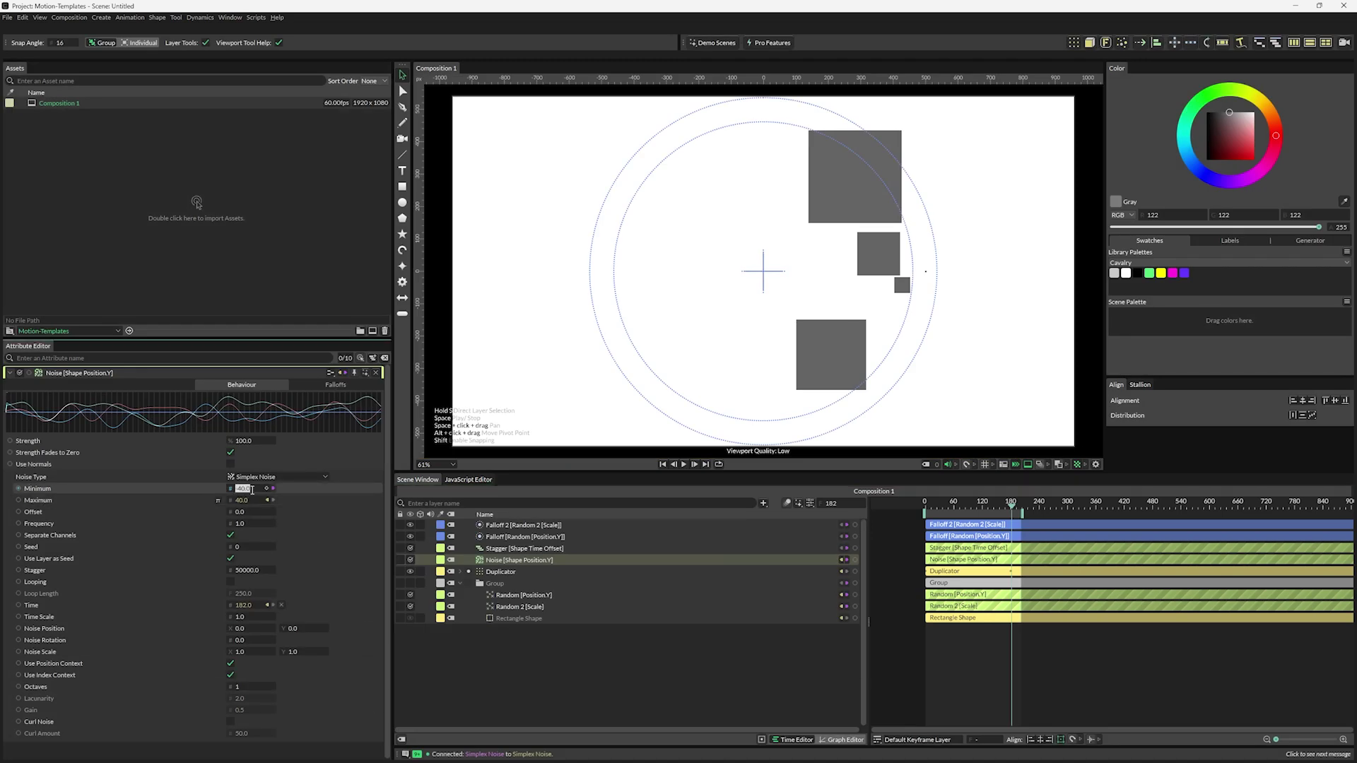
type("-")
type("80")
key("Return")
key("space")
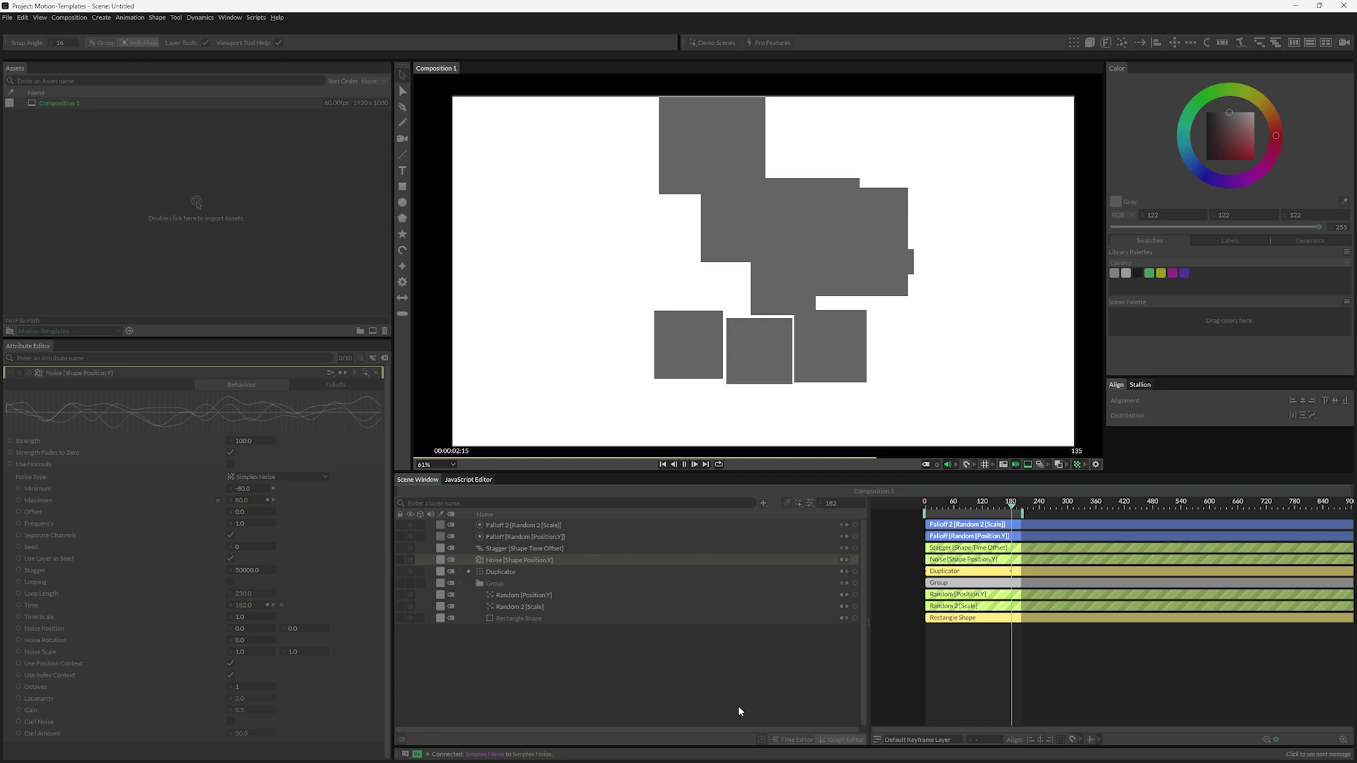
- Stop playback and import the Images folder as an image smart folder asset
key("space")
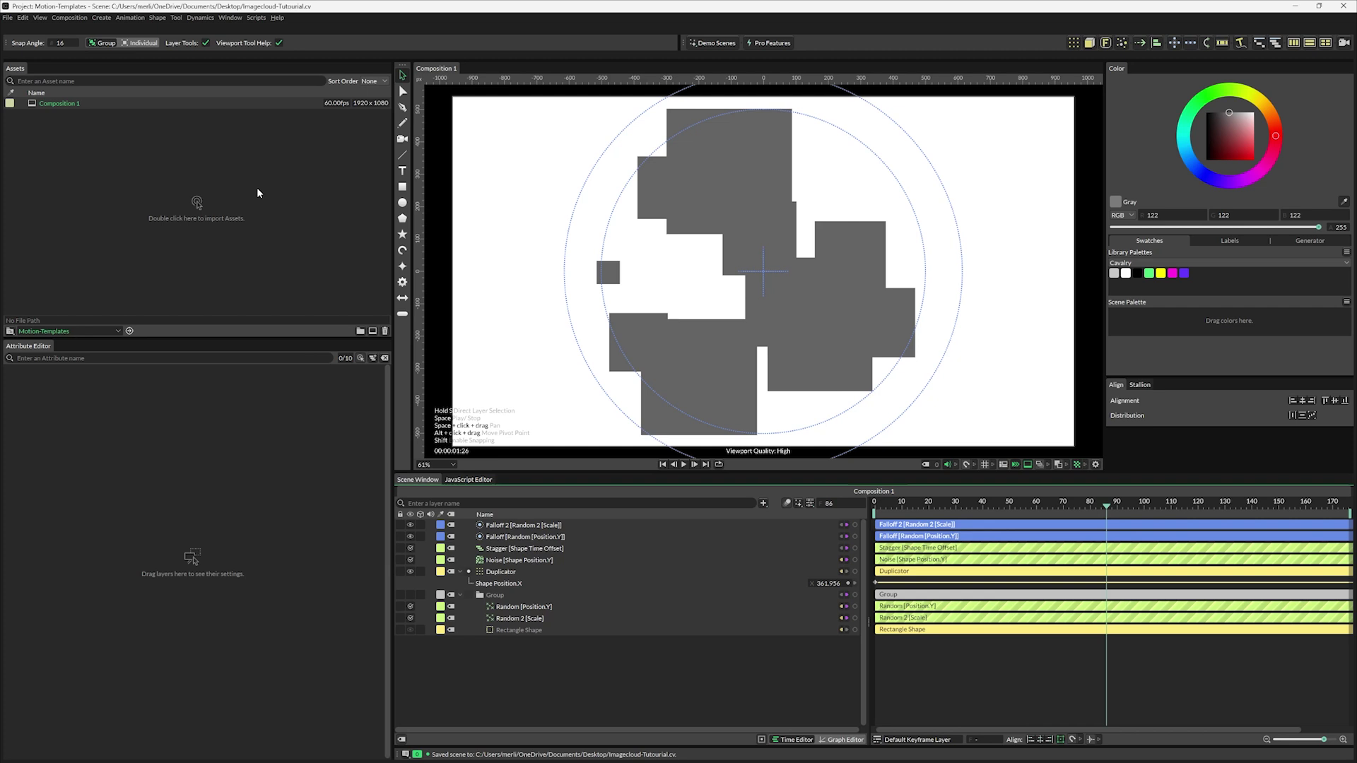
right_click(257, 188)
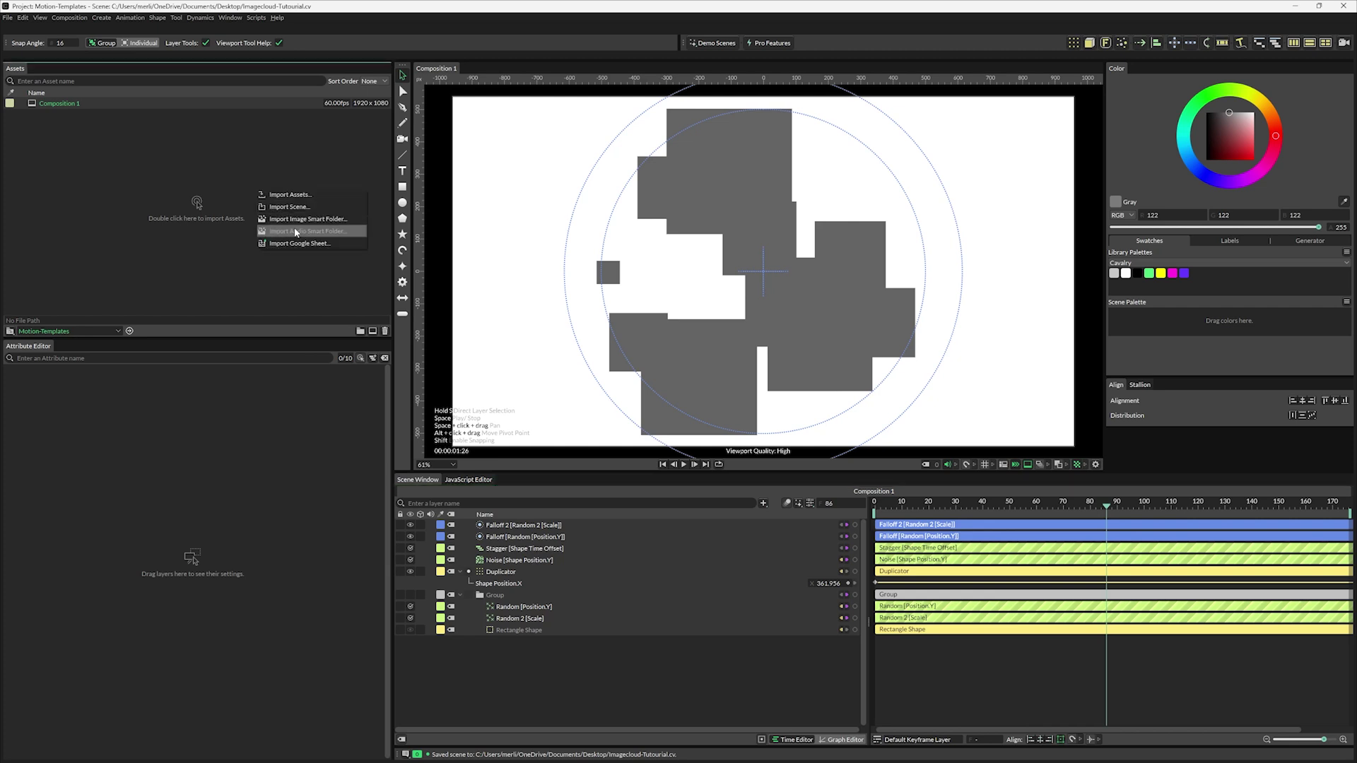
left_click(300, 221)
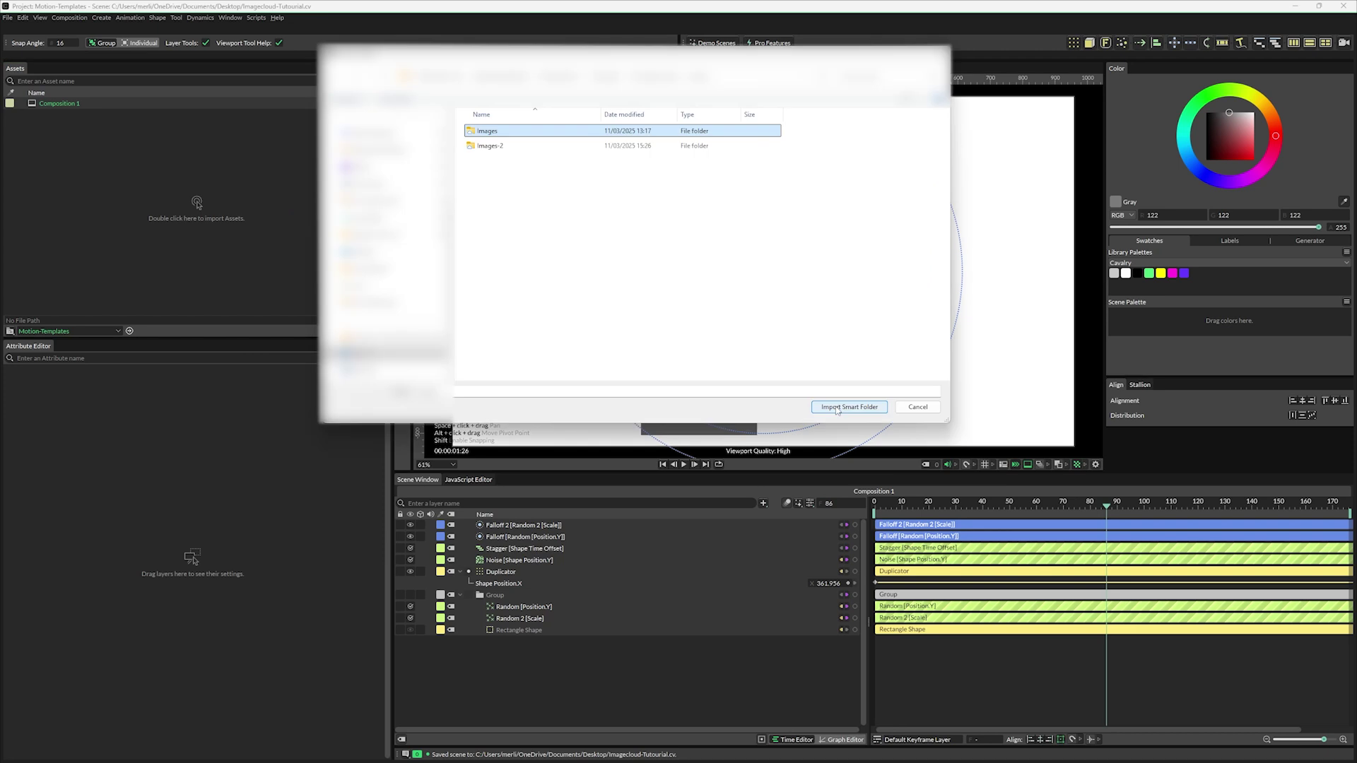
left_click(837, 409)
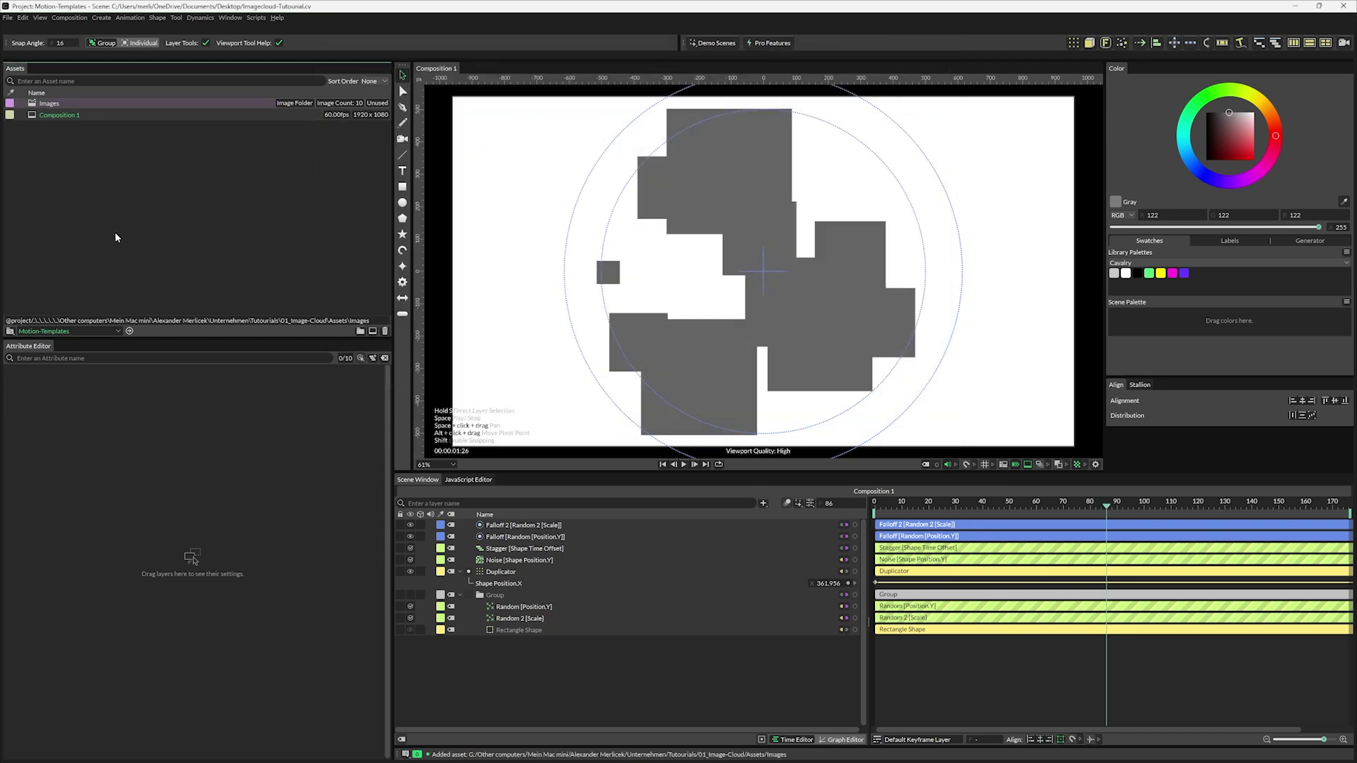
- Add the Images asset to the scene, un-parent its Image Shader, and delete the Images layer
left_click_drag(52, 104, 511, 664)
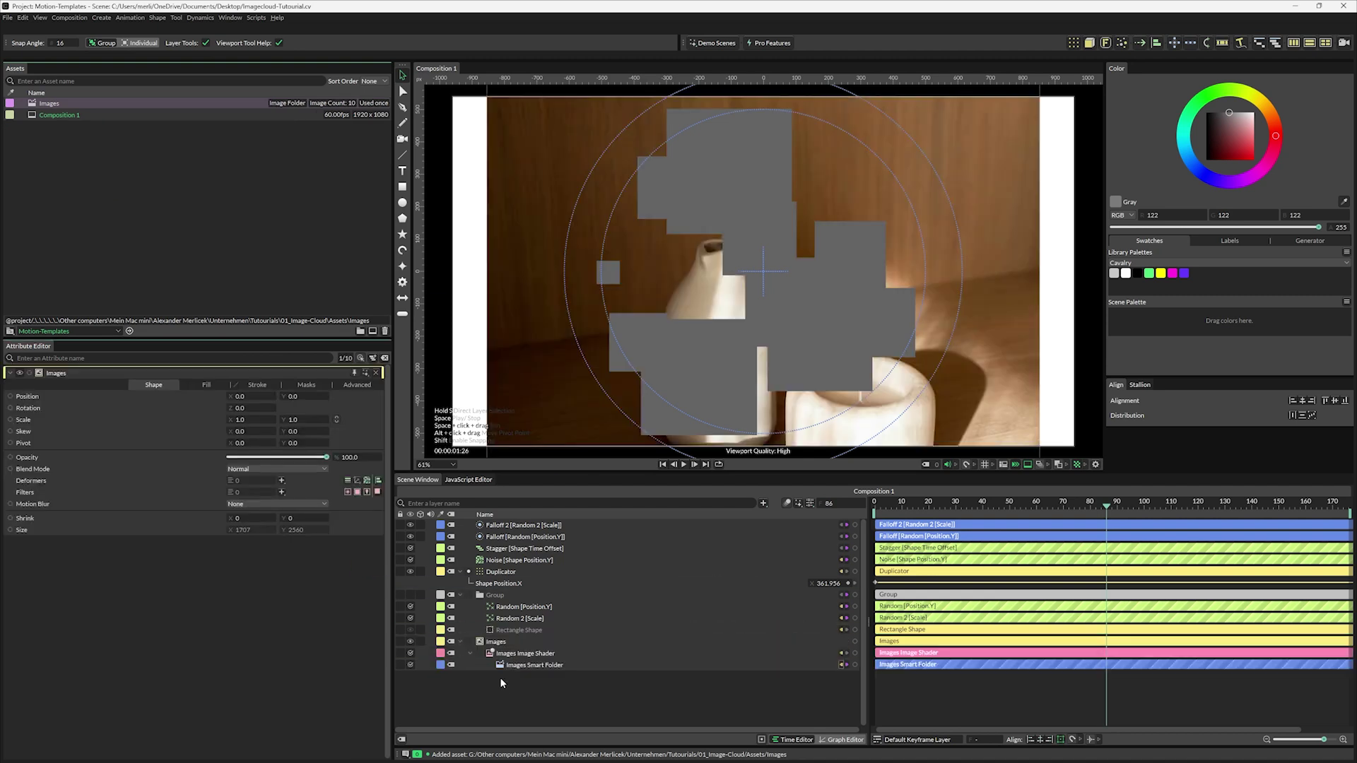
left_click(497, 643)
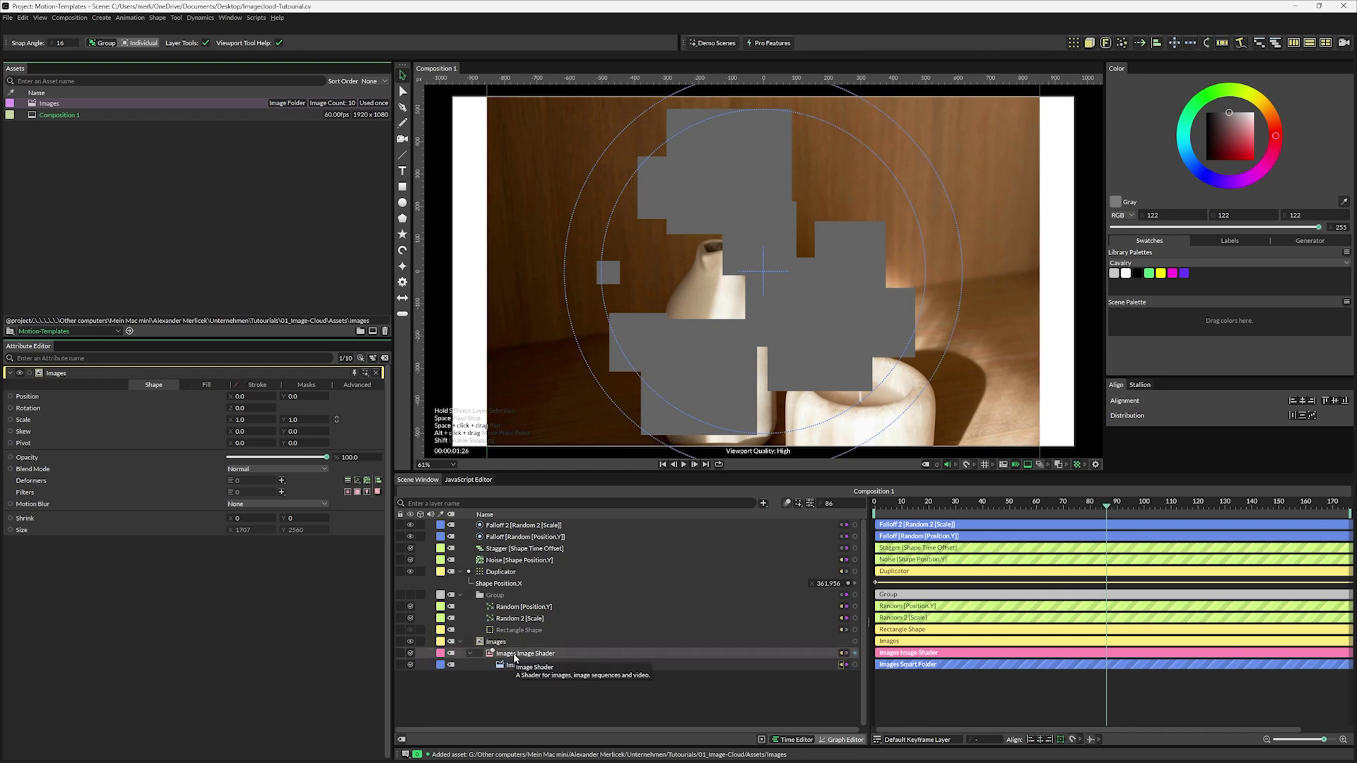
right_click(515, 659)
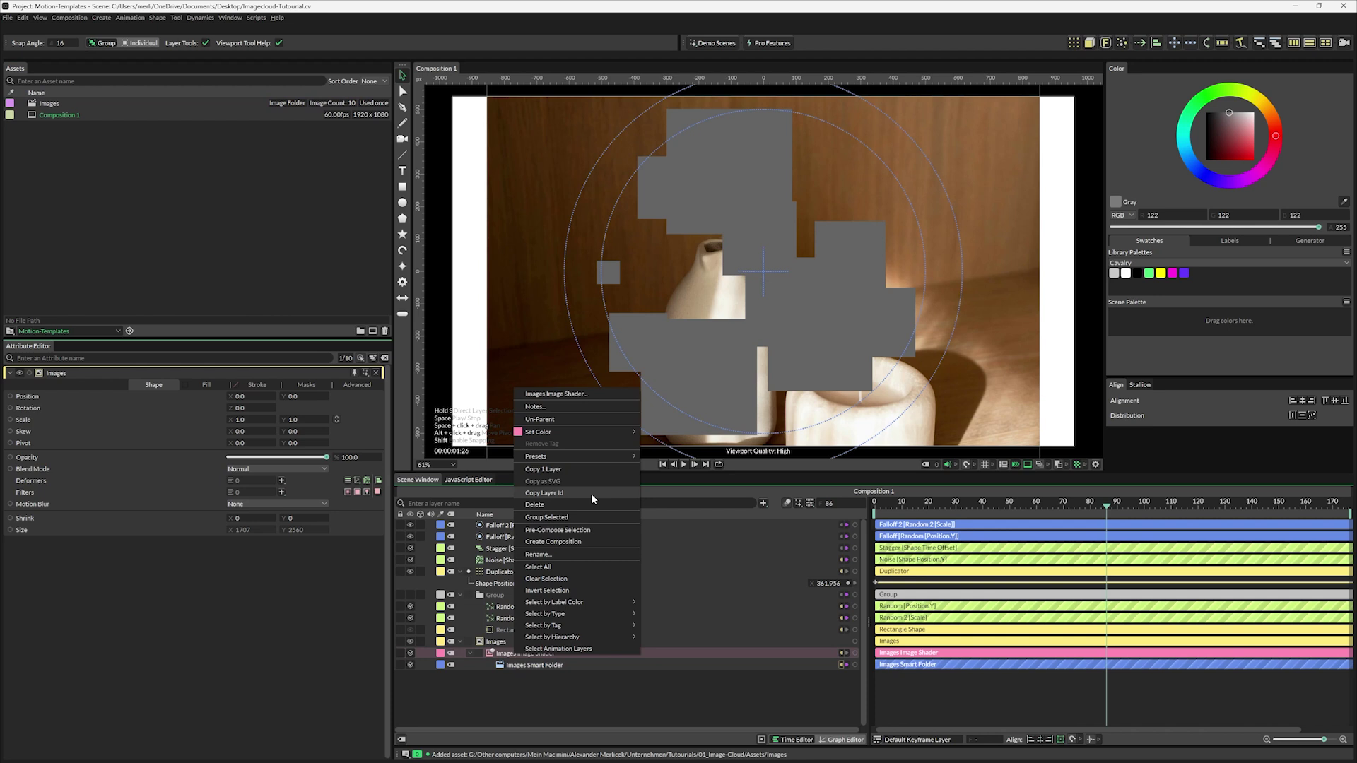
left_click(544, 420)
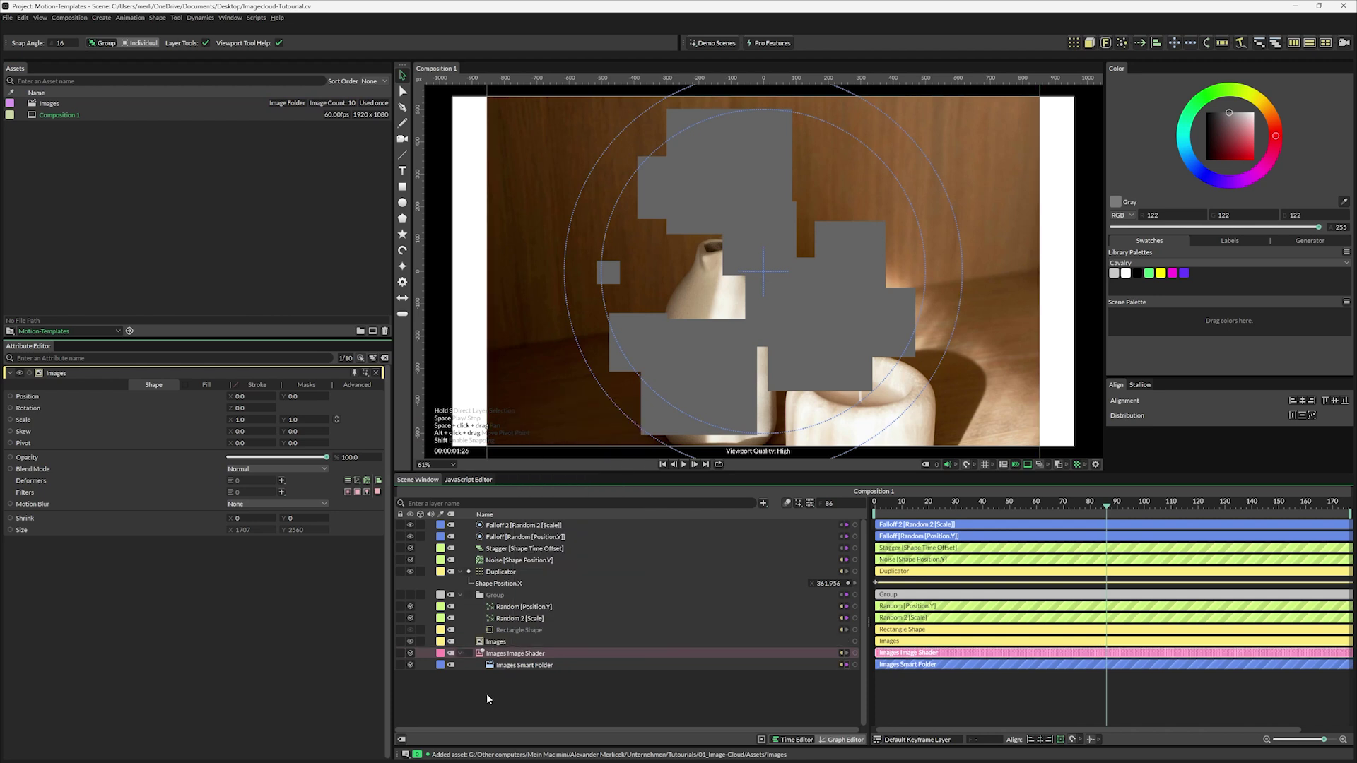
left_click(507, 643)
key("Delete")
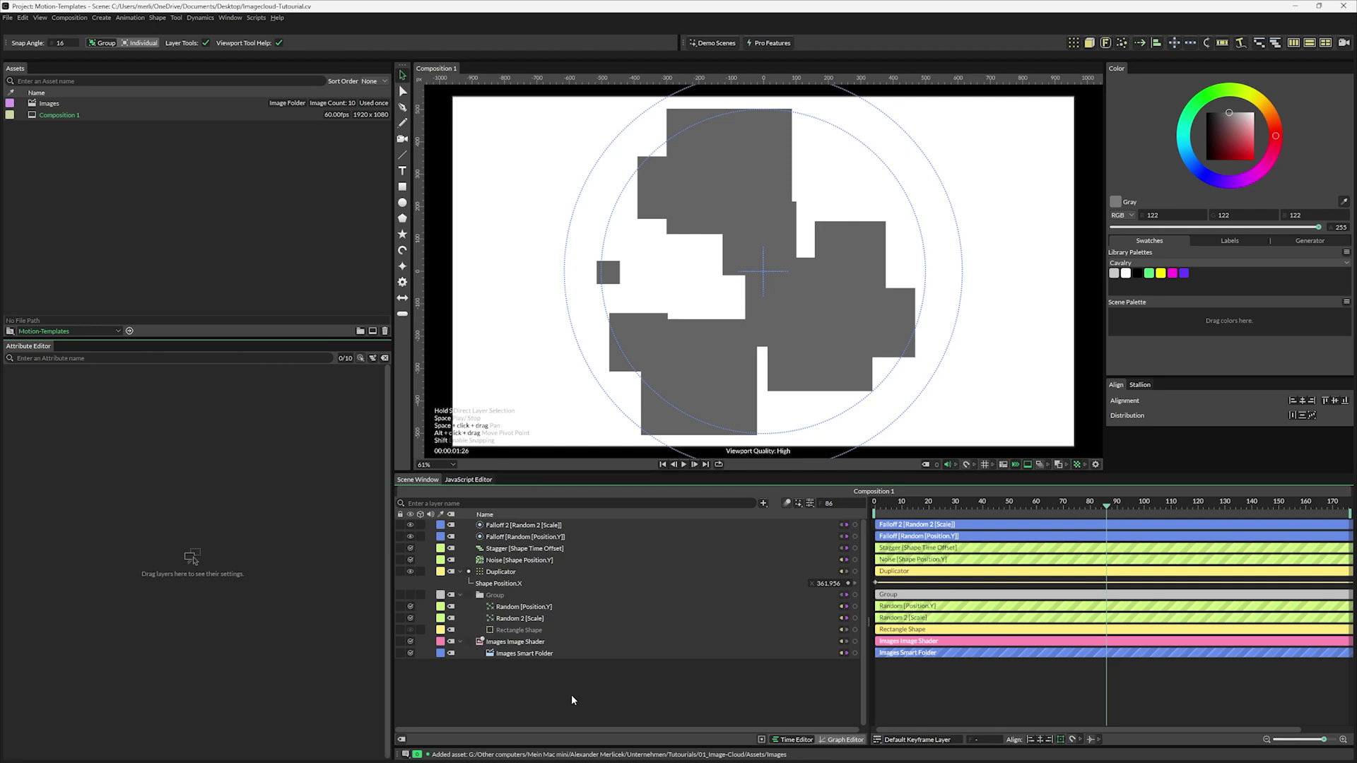
- Apply the Images Image Shader to the rectangle fill, undo the asset assignment, and raise height to 305
left_click(519, 632)
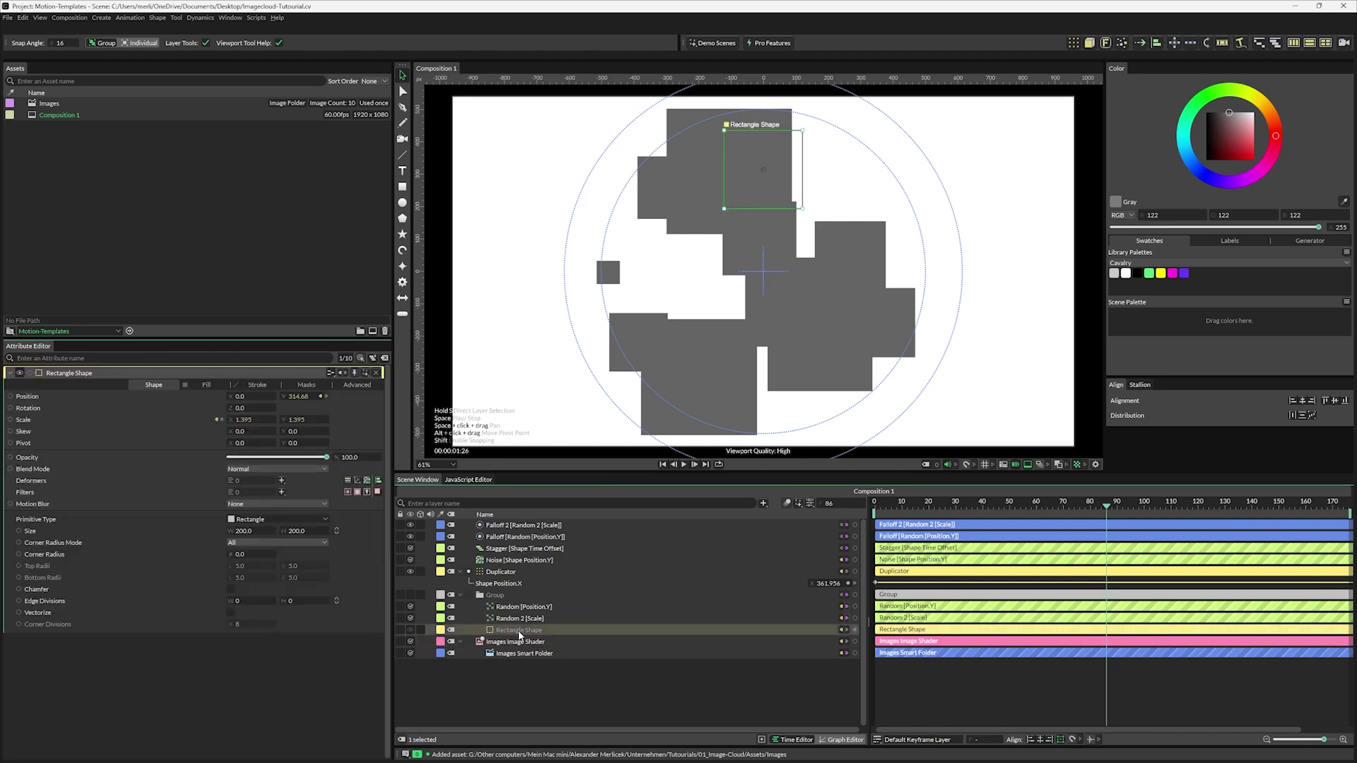
left_click(198, 384)
left_click_drag(500, 646, 310, 448)
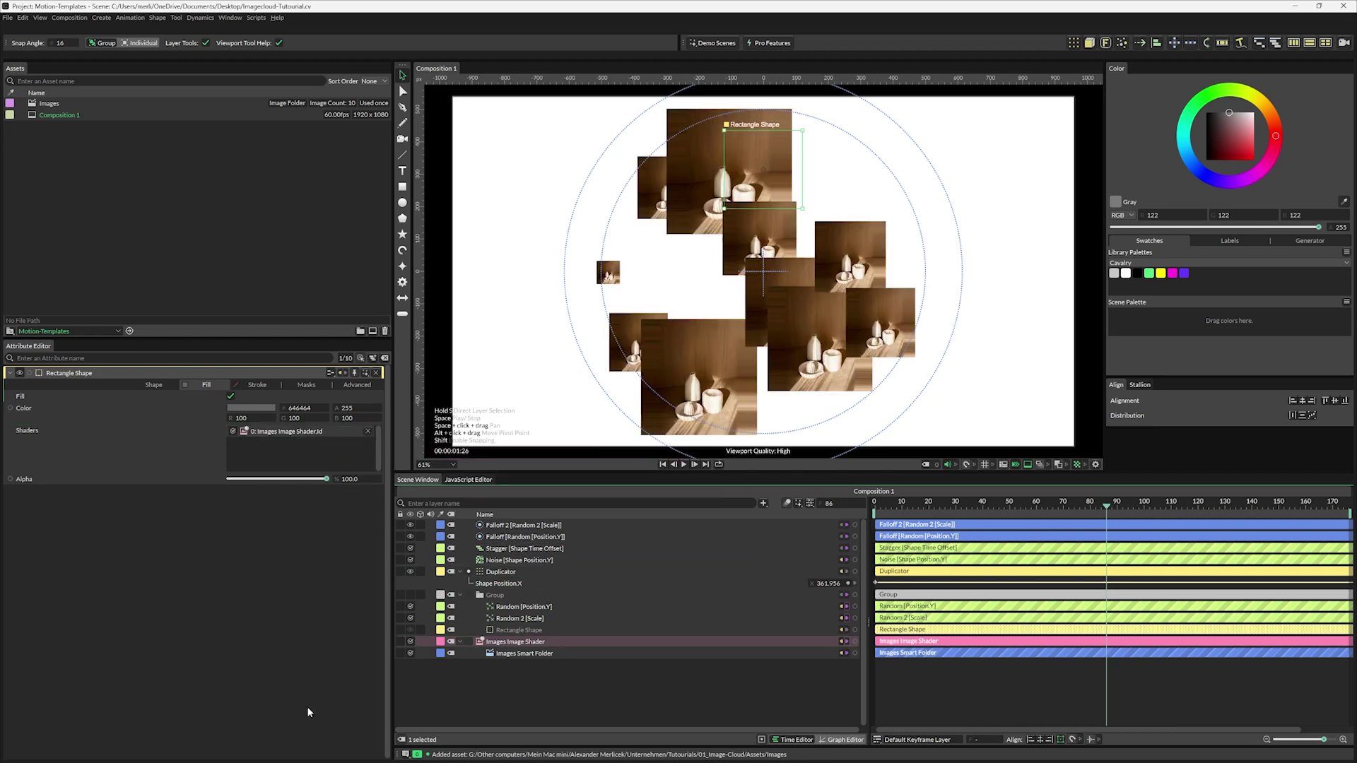
left_click(525, 653)
left_click_drag(49, 103, 246, 399)
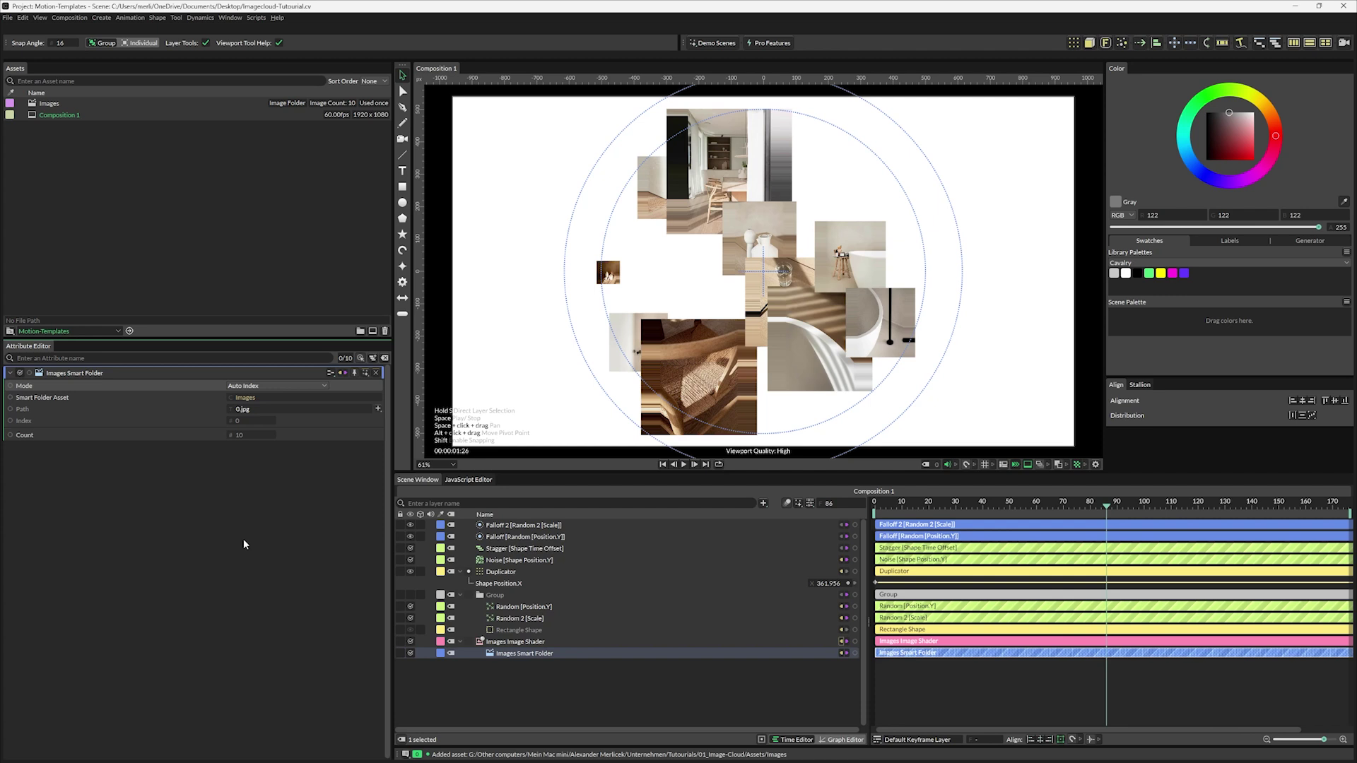
key("ctrl+z")
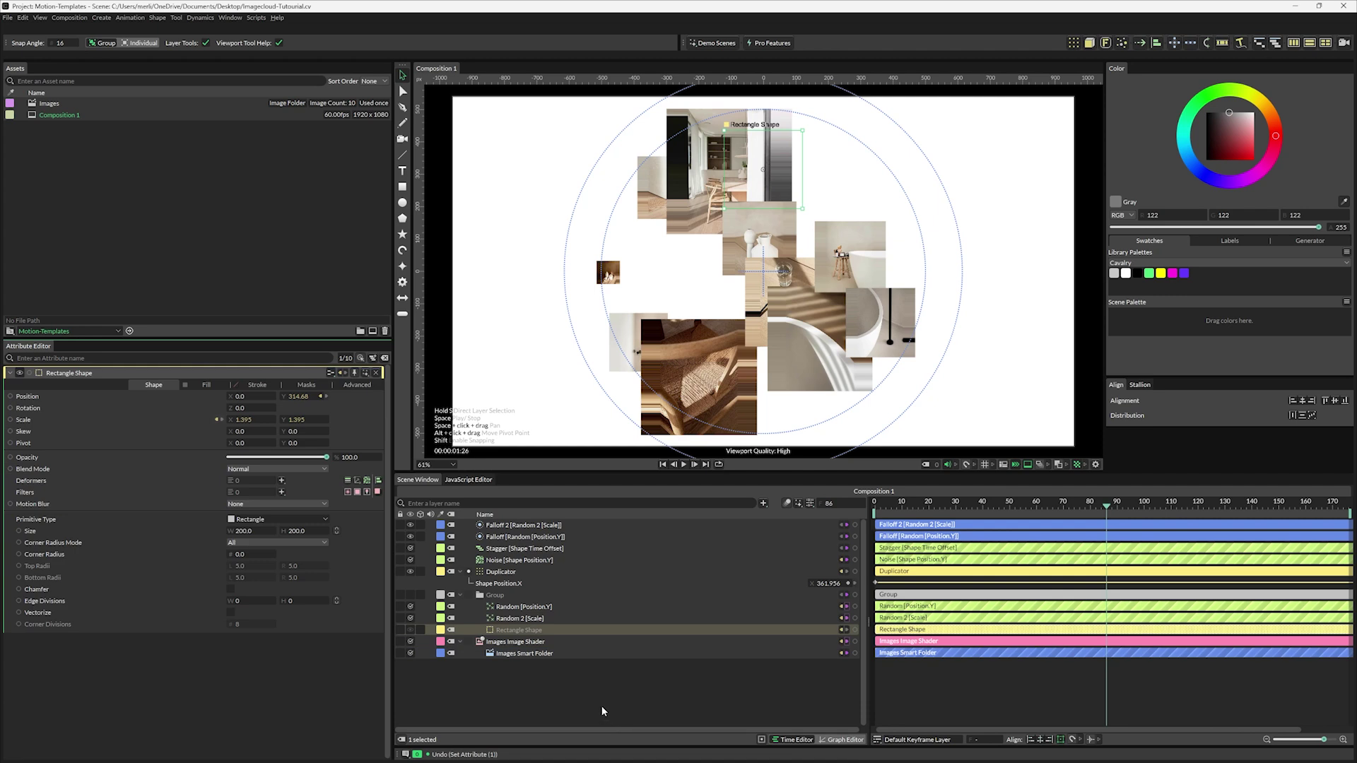
left_click_drag(294, 531, 346, 530)
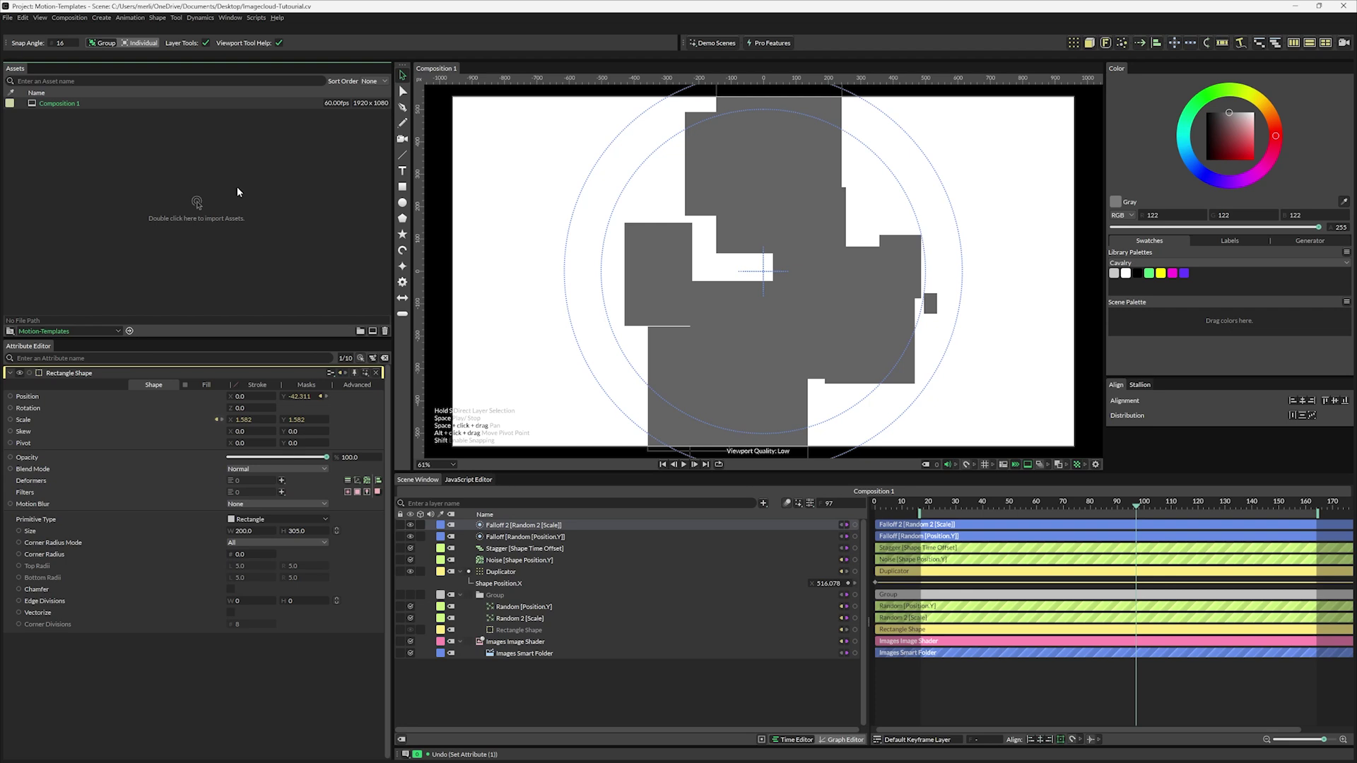
- Import the ten photos 0–9.jpg into the Assets panel
double_click(252, 184)
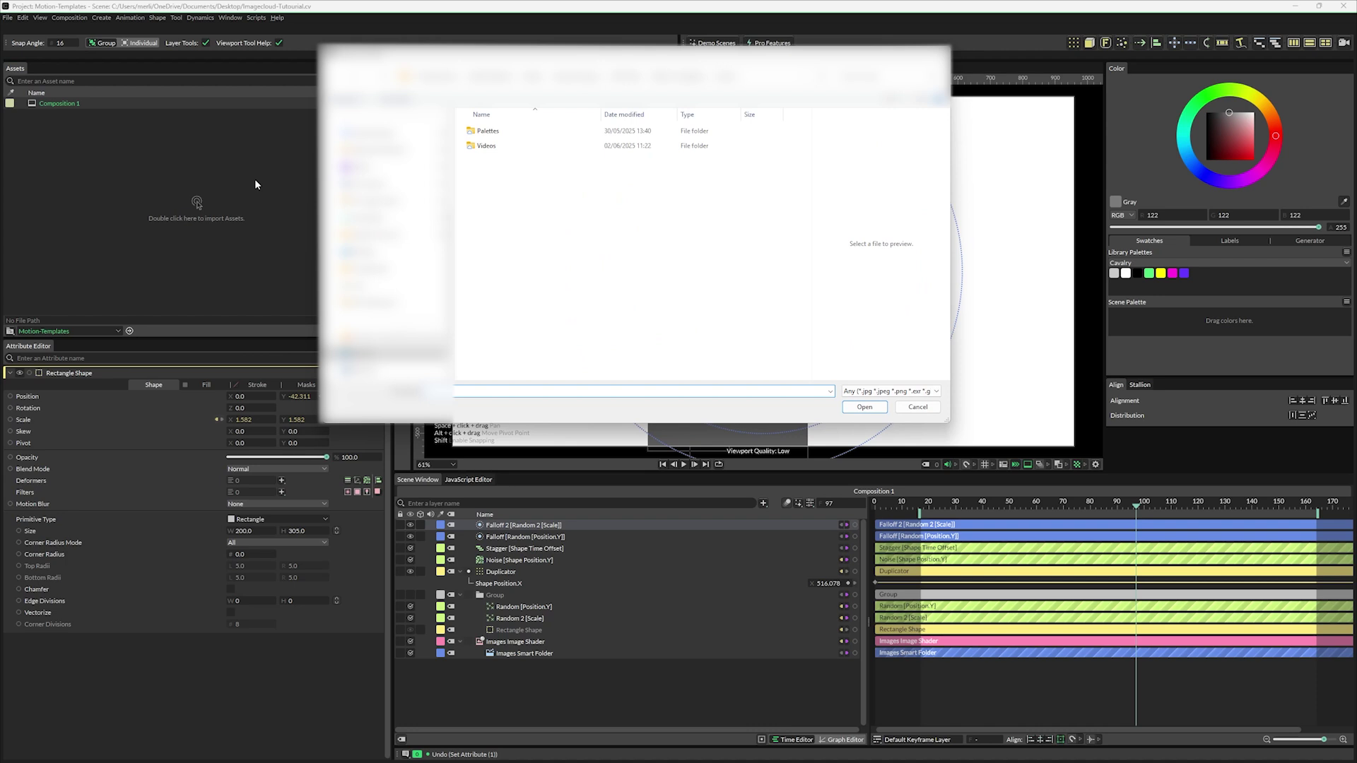
double_click(486, 146)
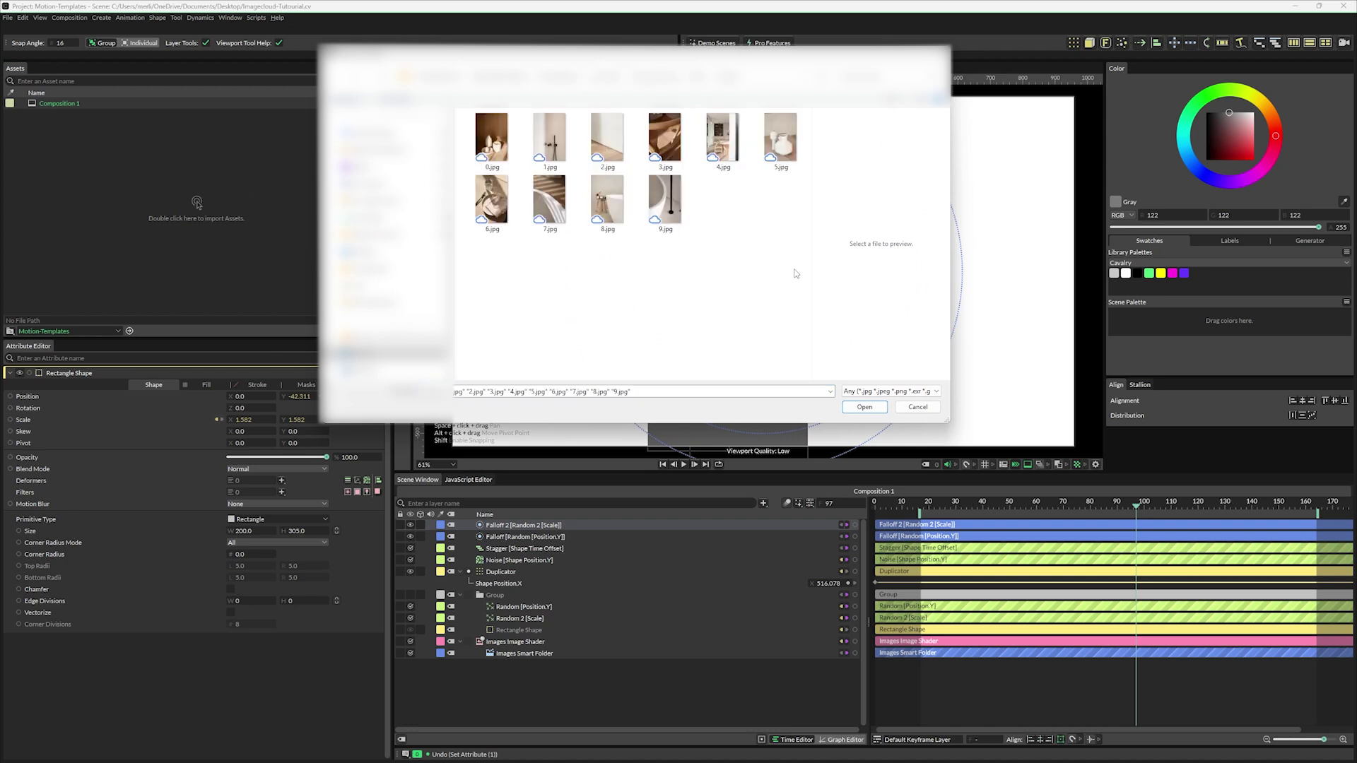
left_click_drag(806, 275, 503, 146)
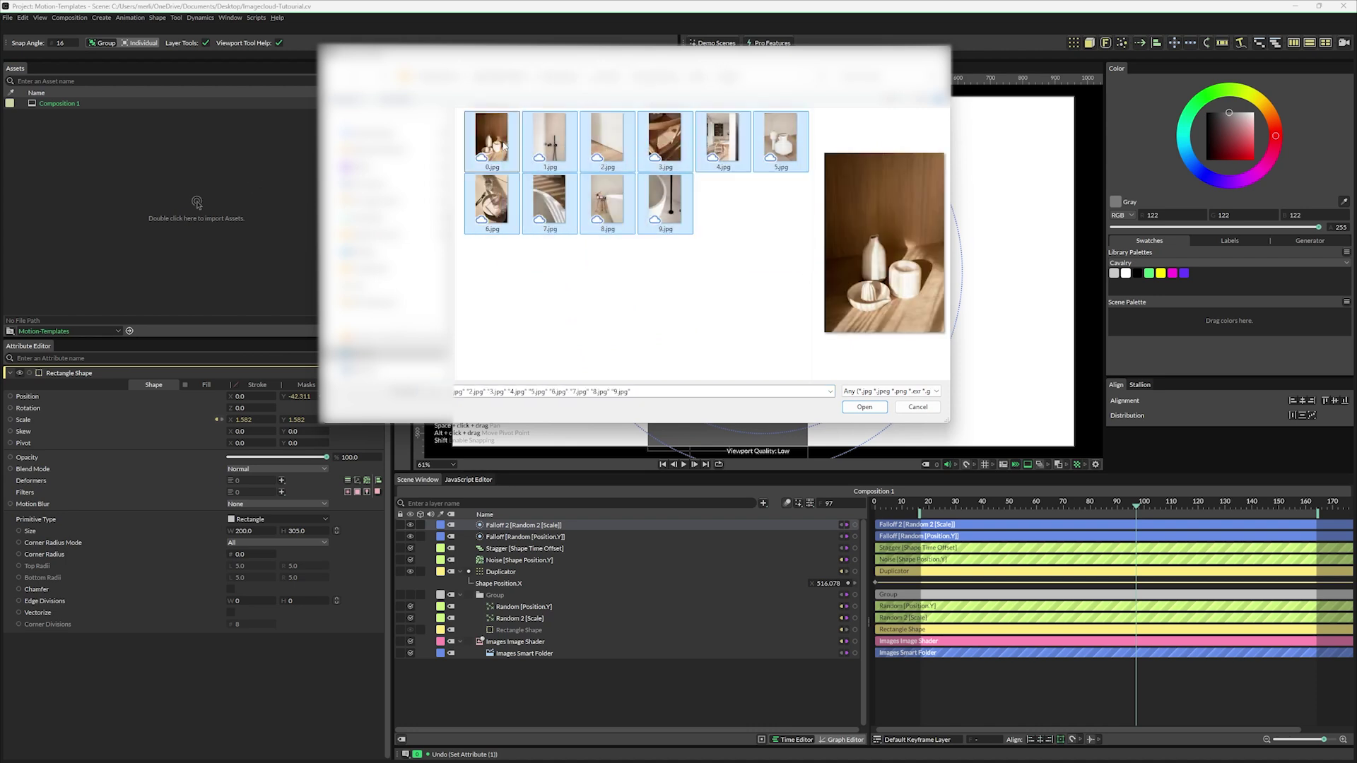
double_click(503, 147)
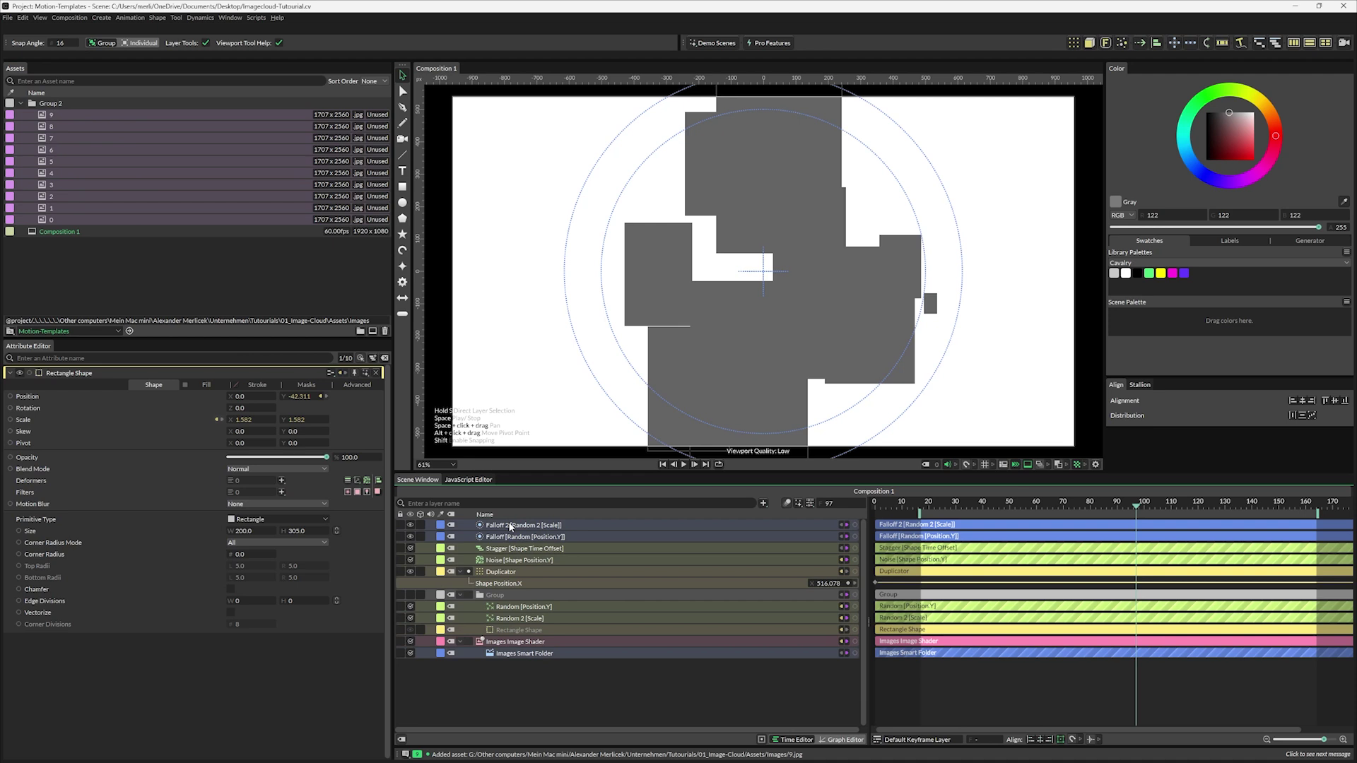
- Group all scene layers and name the group Imagecloud
left_click(470, 654)
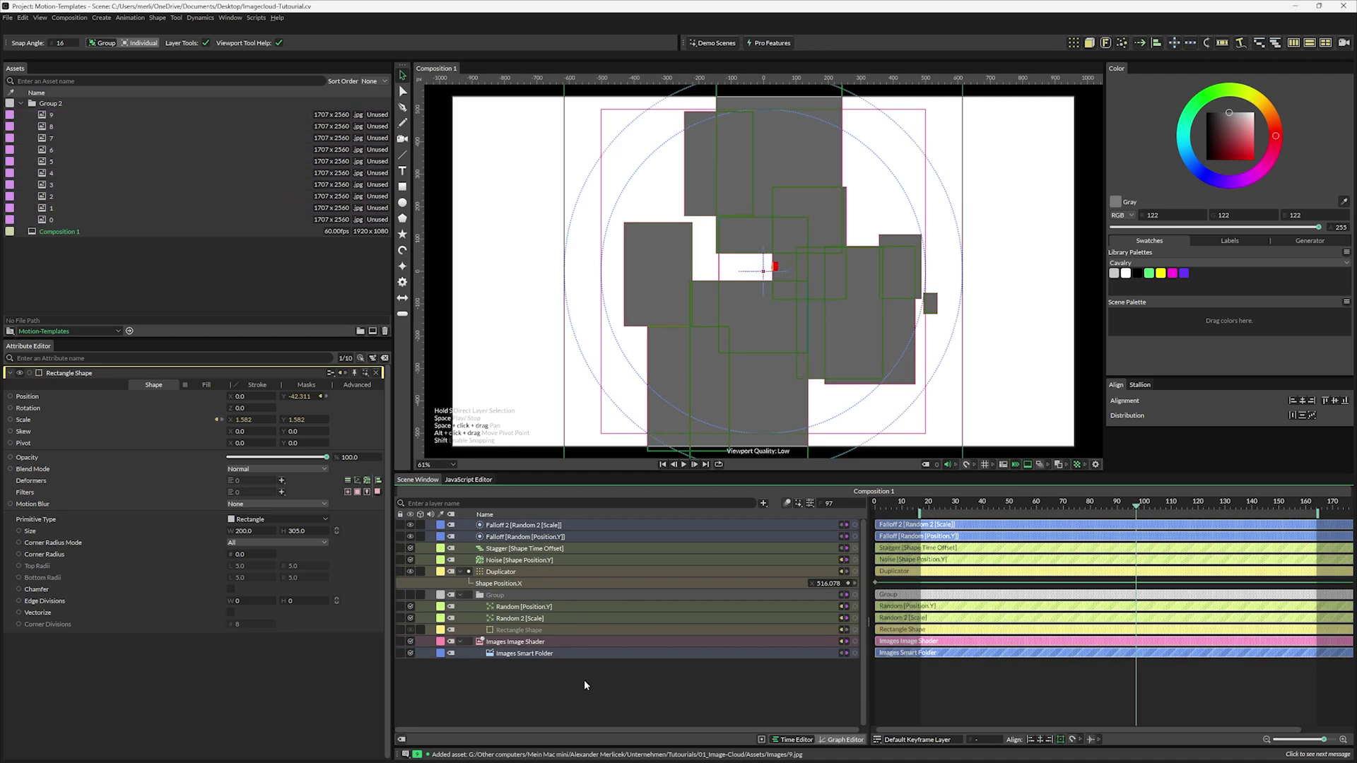
key("ctrl+g")
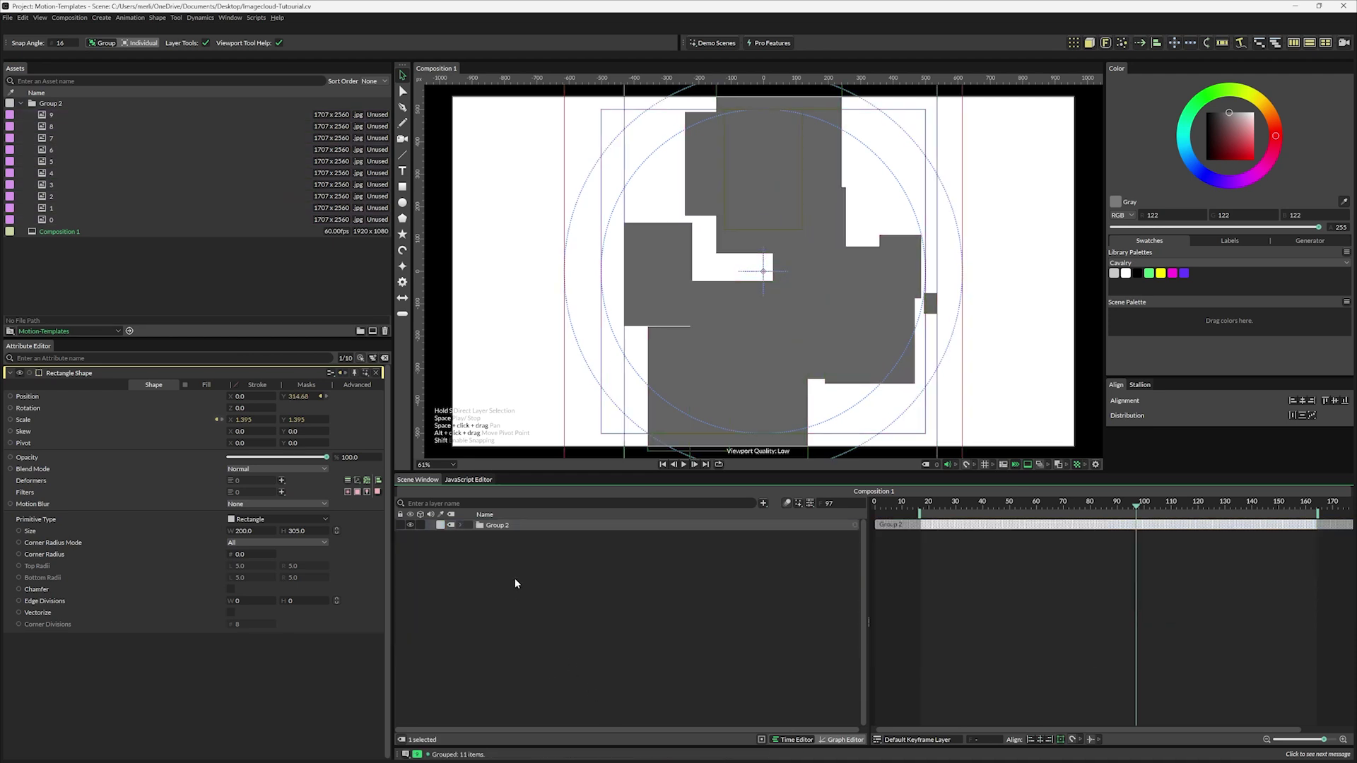
double_click(500, 525)
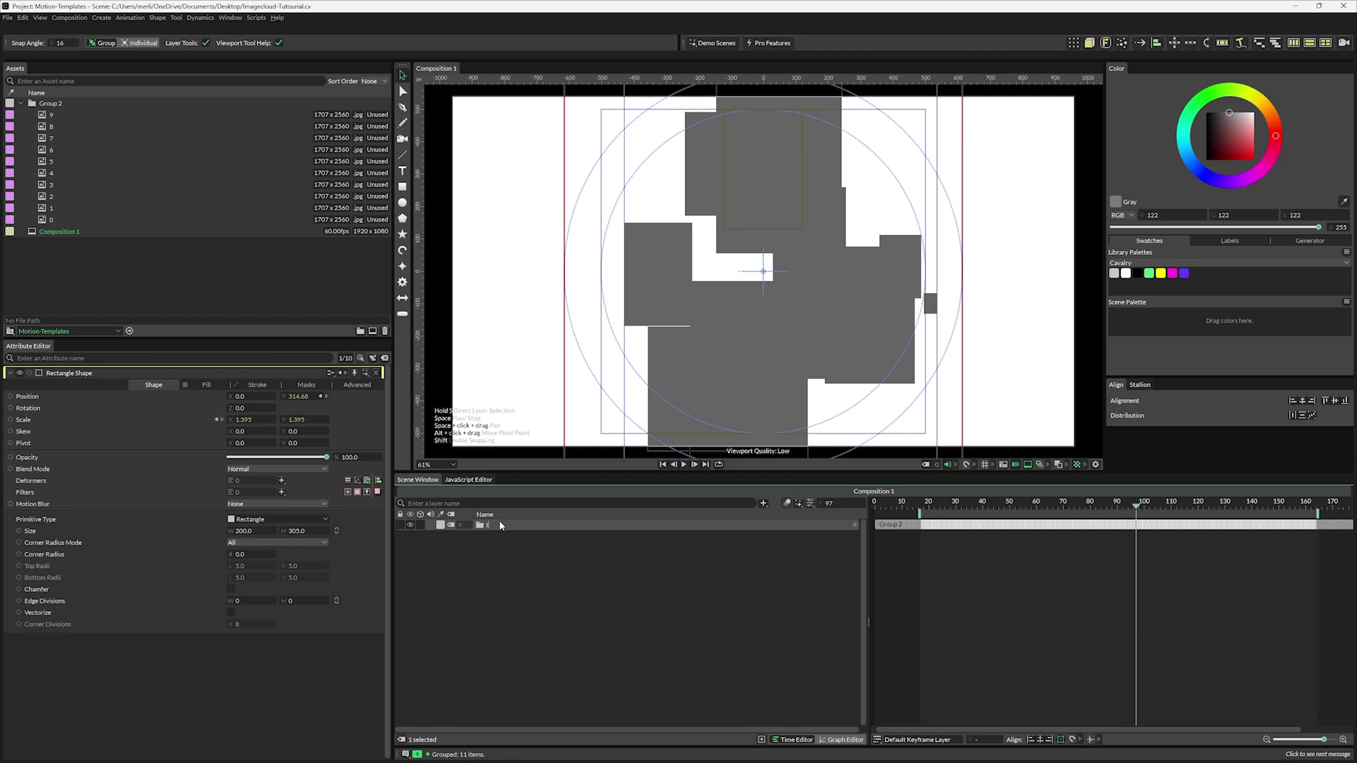
type("Imagecloud")
key("Return")
left_click(640, 619)
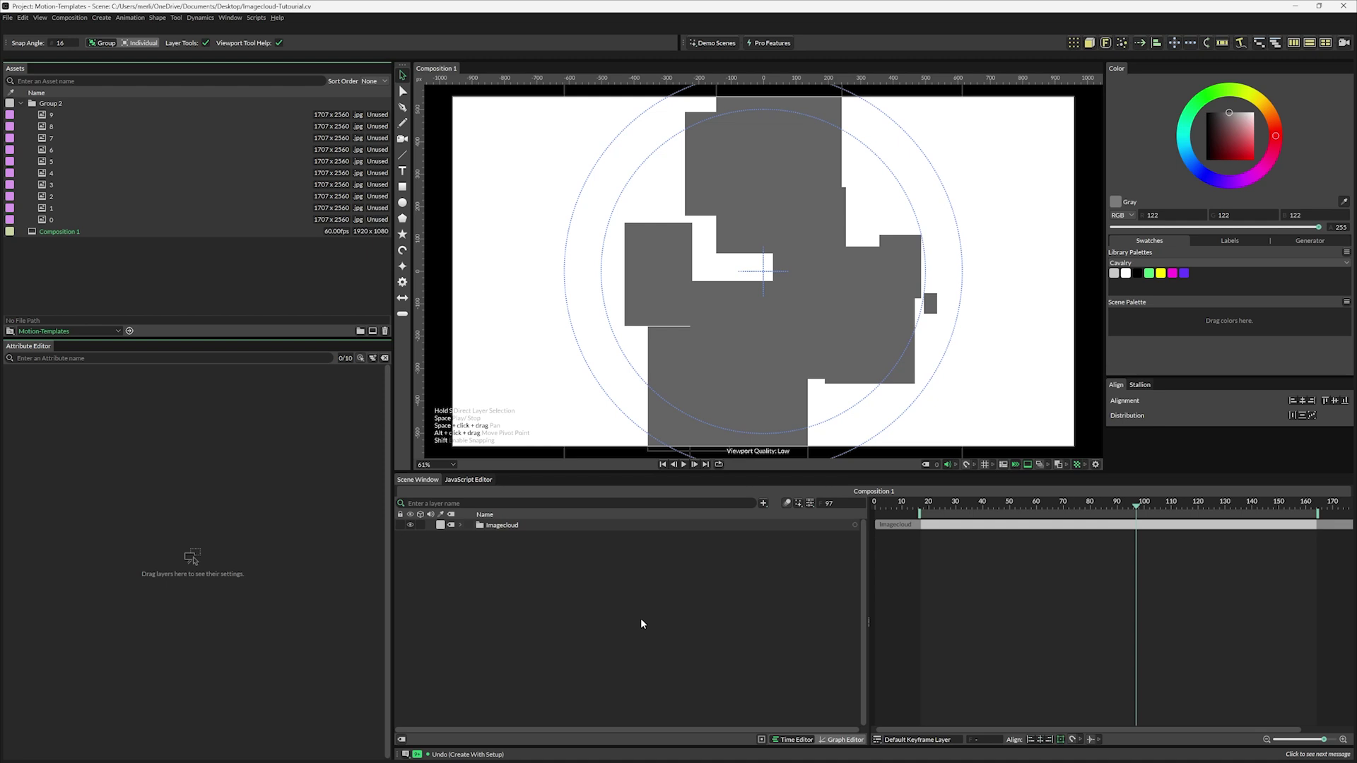
- Add an Asset Array layer and give it nine extra asset slots
left_click(763, 504)
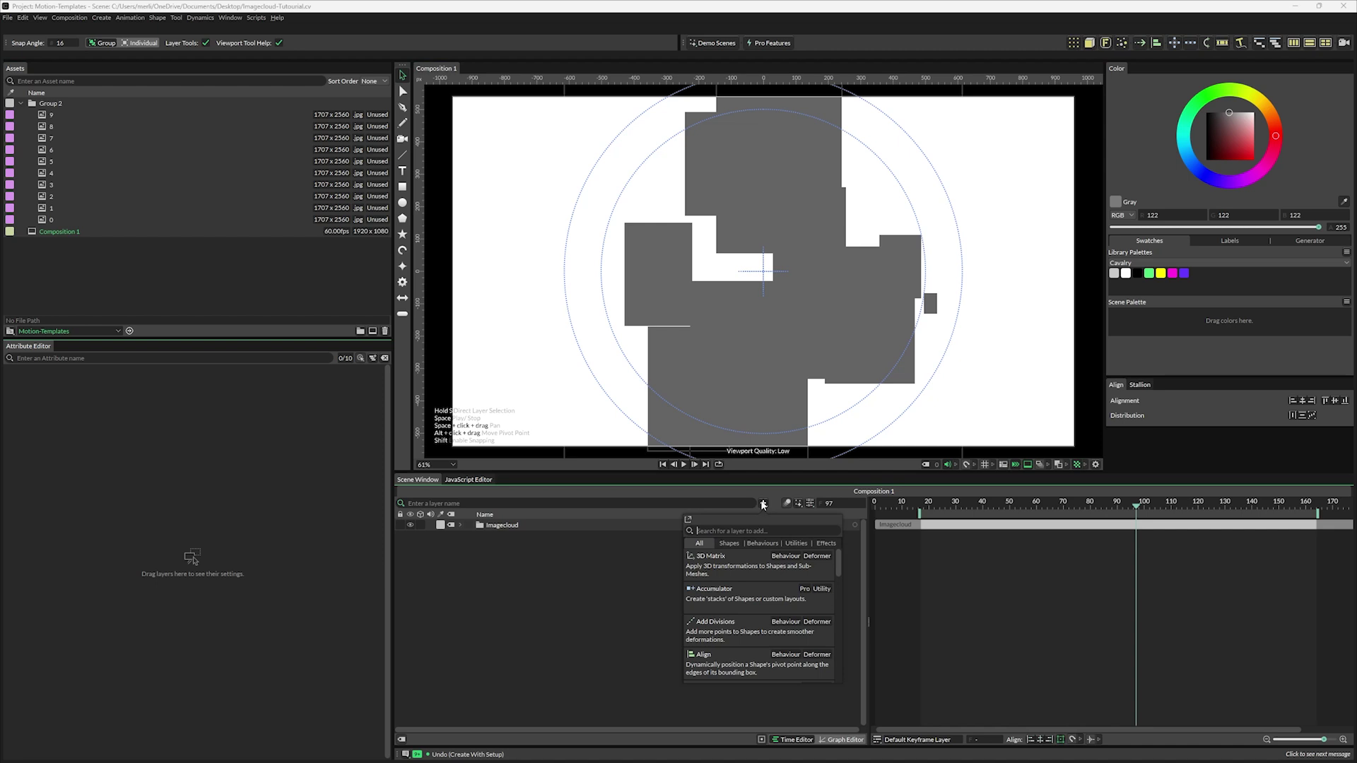
type("asset")
key("Return")
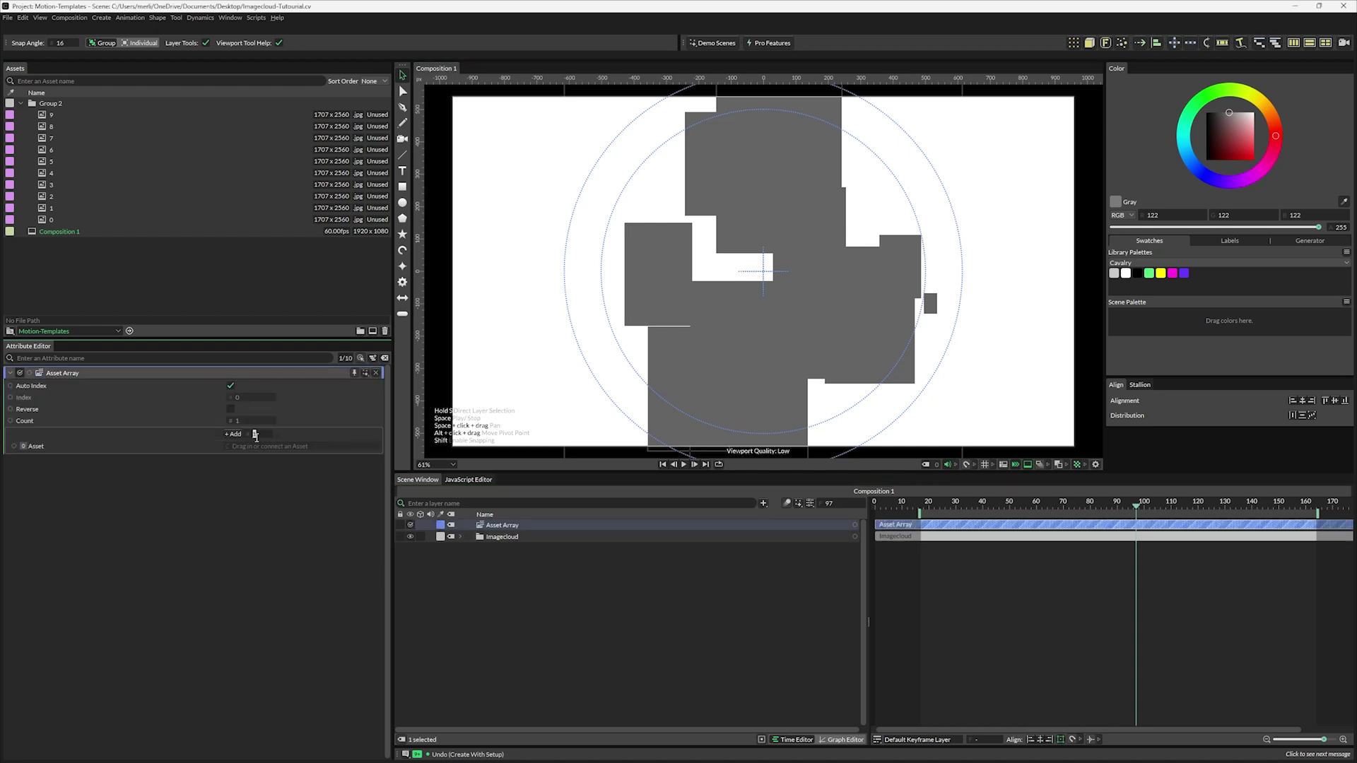
type("9")
key("Return")
- Place photos 0 through 9 into the matching Asset Array slots 0–9
left_click_drag(51, 221, 251, 444)
left_click_drag(69, 205, 247, 472)
left_click_drag(50, 187, 247, 483)
left_click_drag(66, 175, 260, 509)
left_click_drag(46, 151, 261, 524)
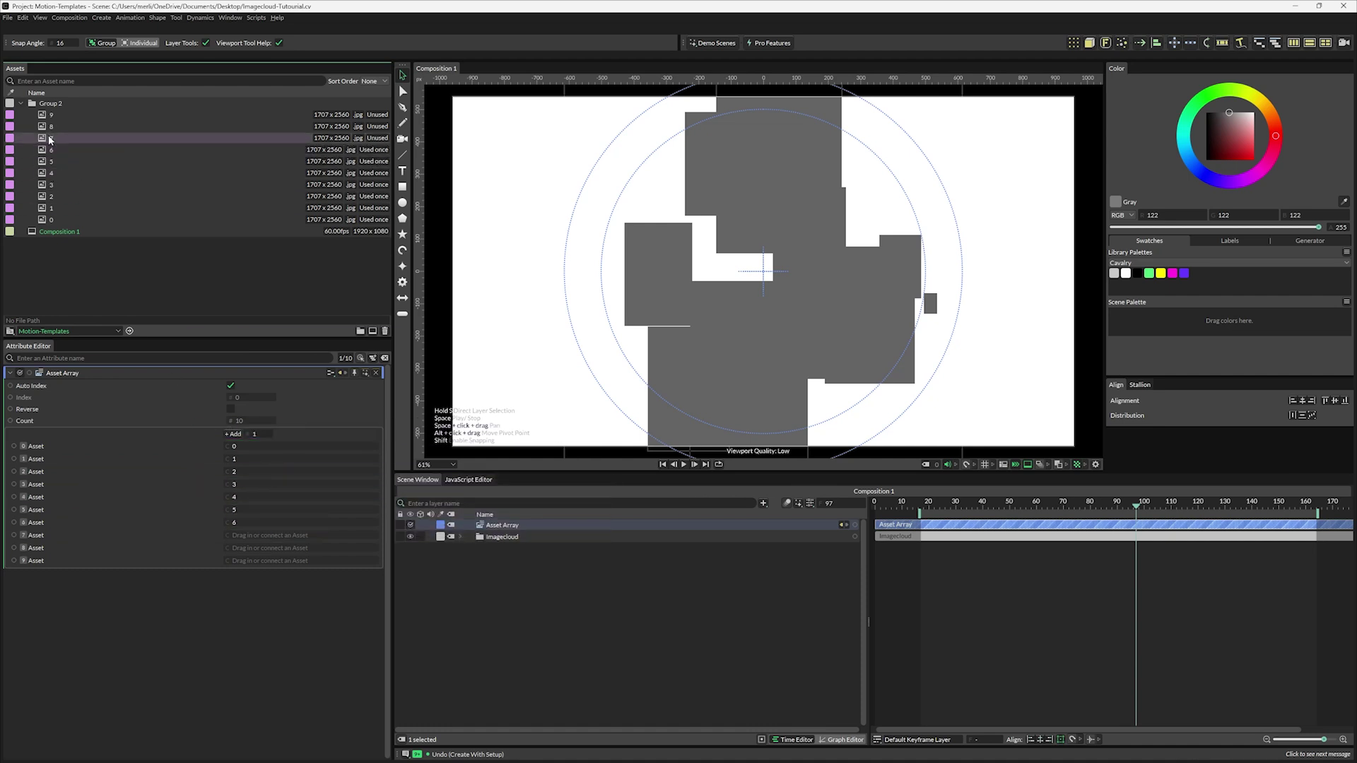
left_click_drag(50, 138, 277, 555)
left_click_drag(51, 114, 245, 563)
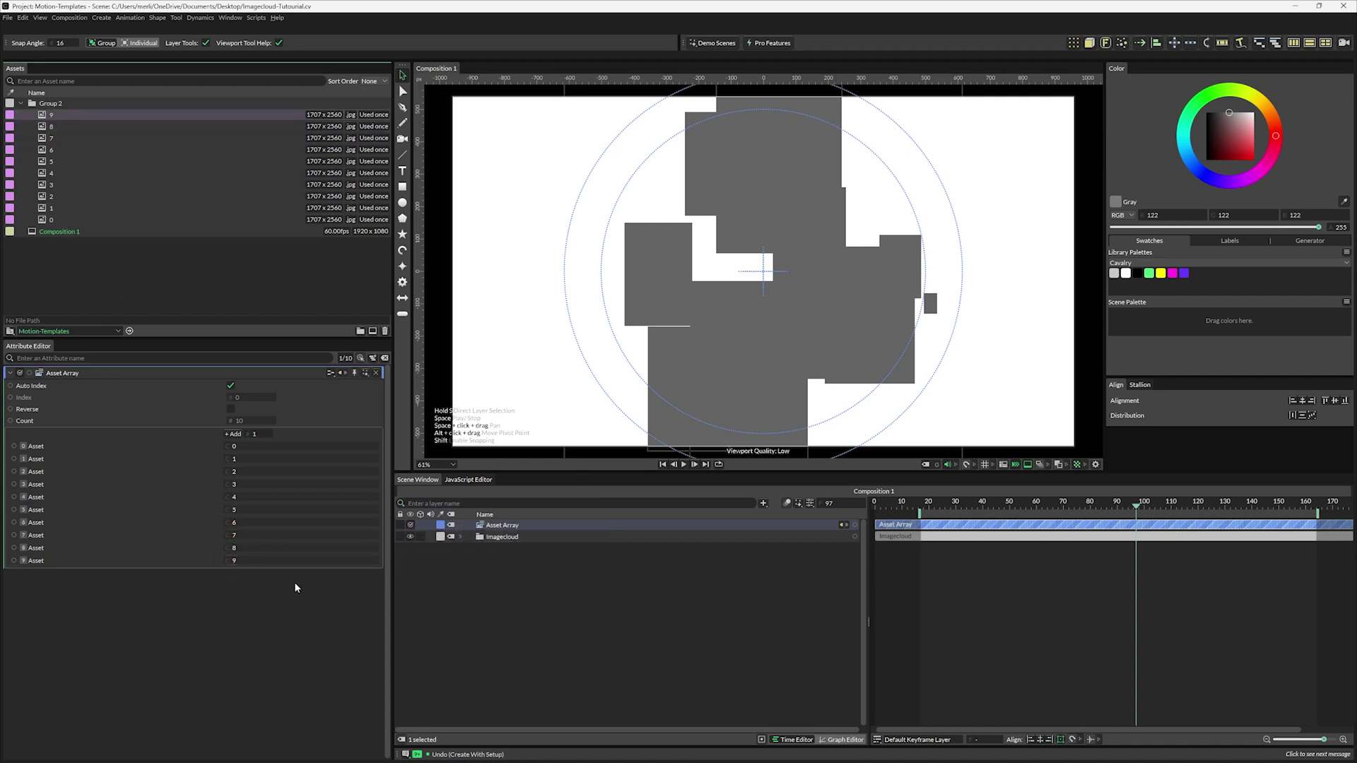
left_click(568, 616)
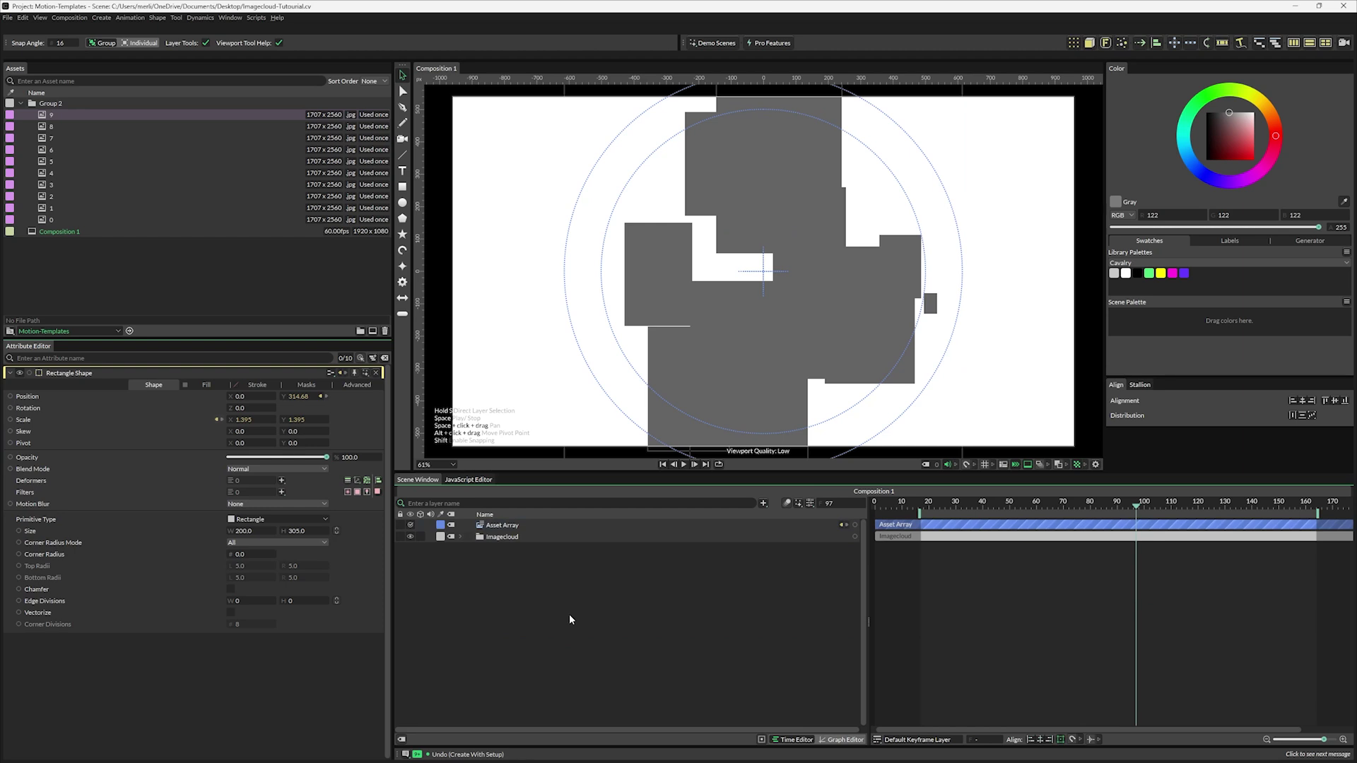
- Add an Image Shader to the Rectangle Shape fill and feed its File from the Asset Array
left_click(460, 539)
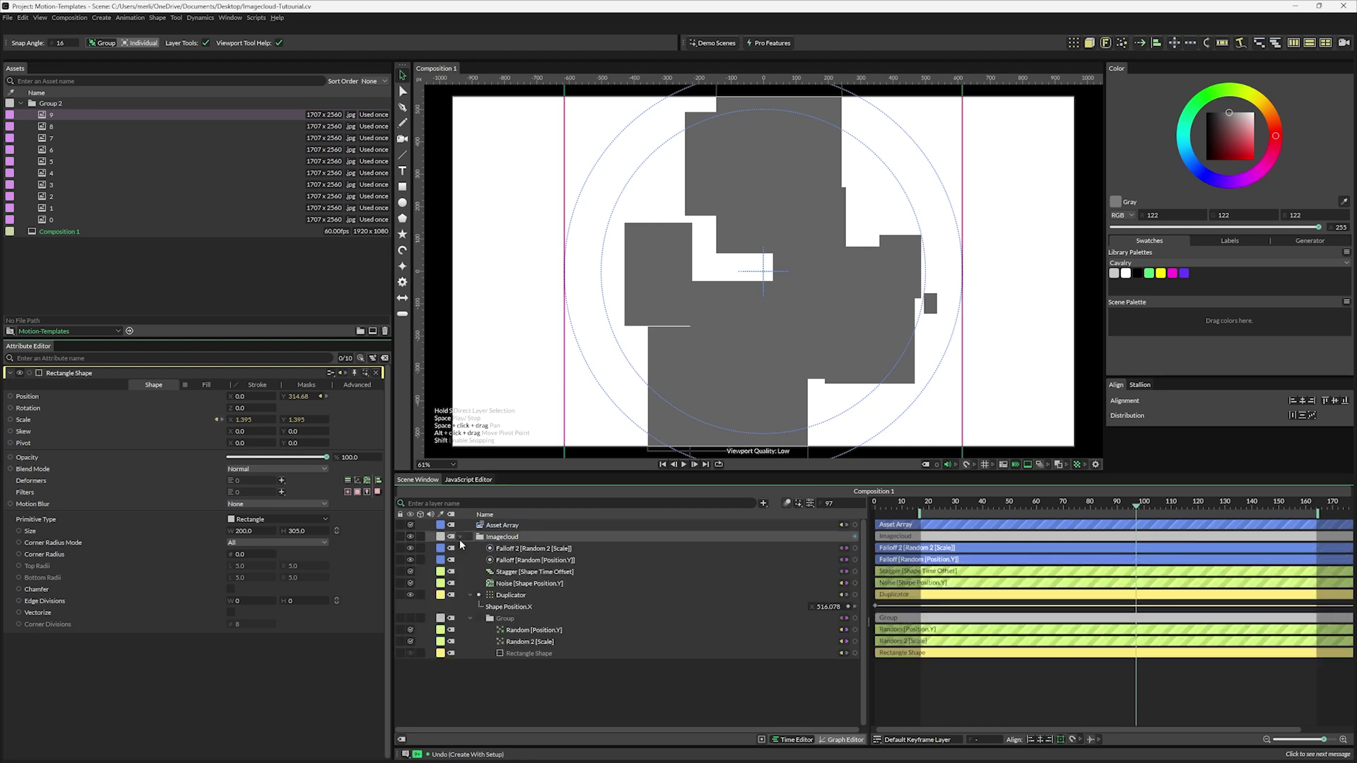
left_click(524, 656)
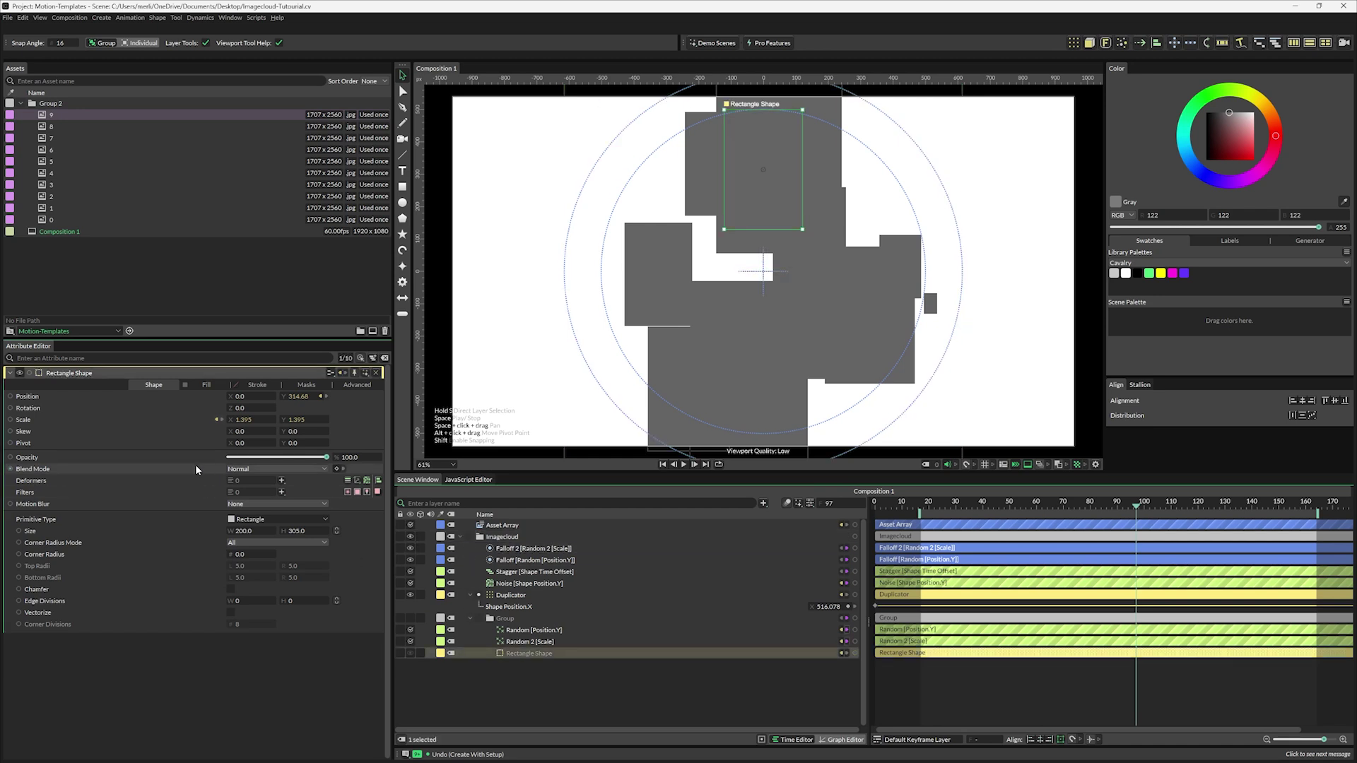
left_click(205, 386)
right_click(287, 447)
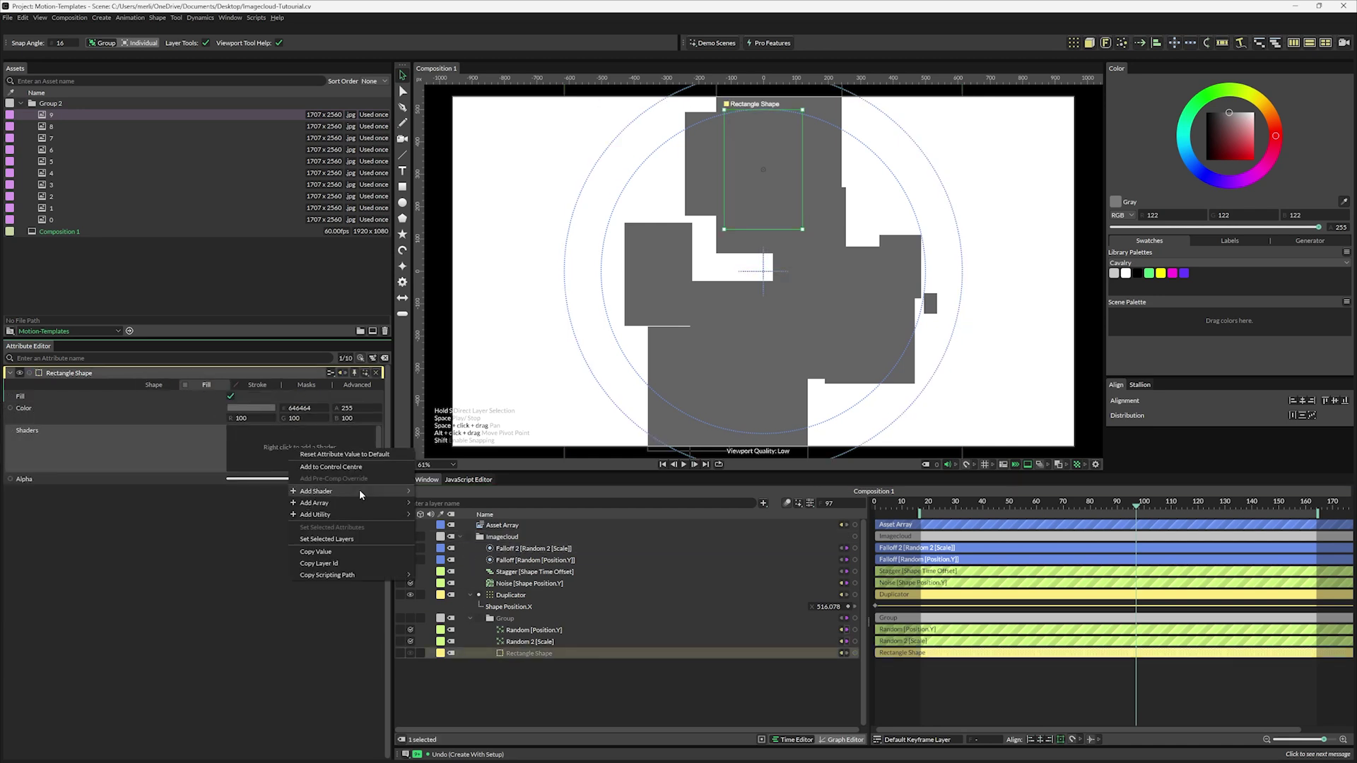
mouse_move(360, 489)
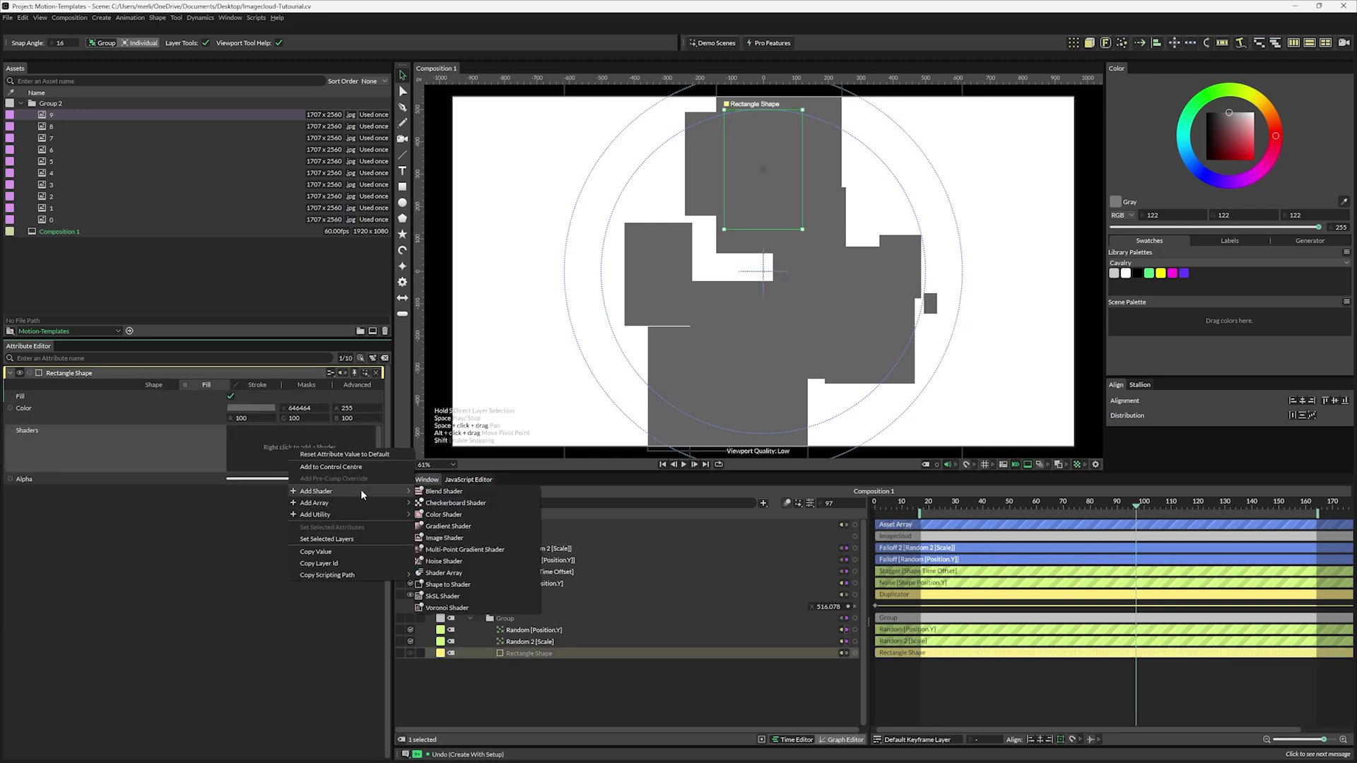
left_click(445, 538)
left_click(526, 655)
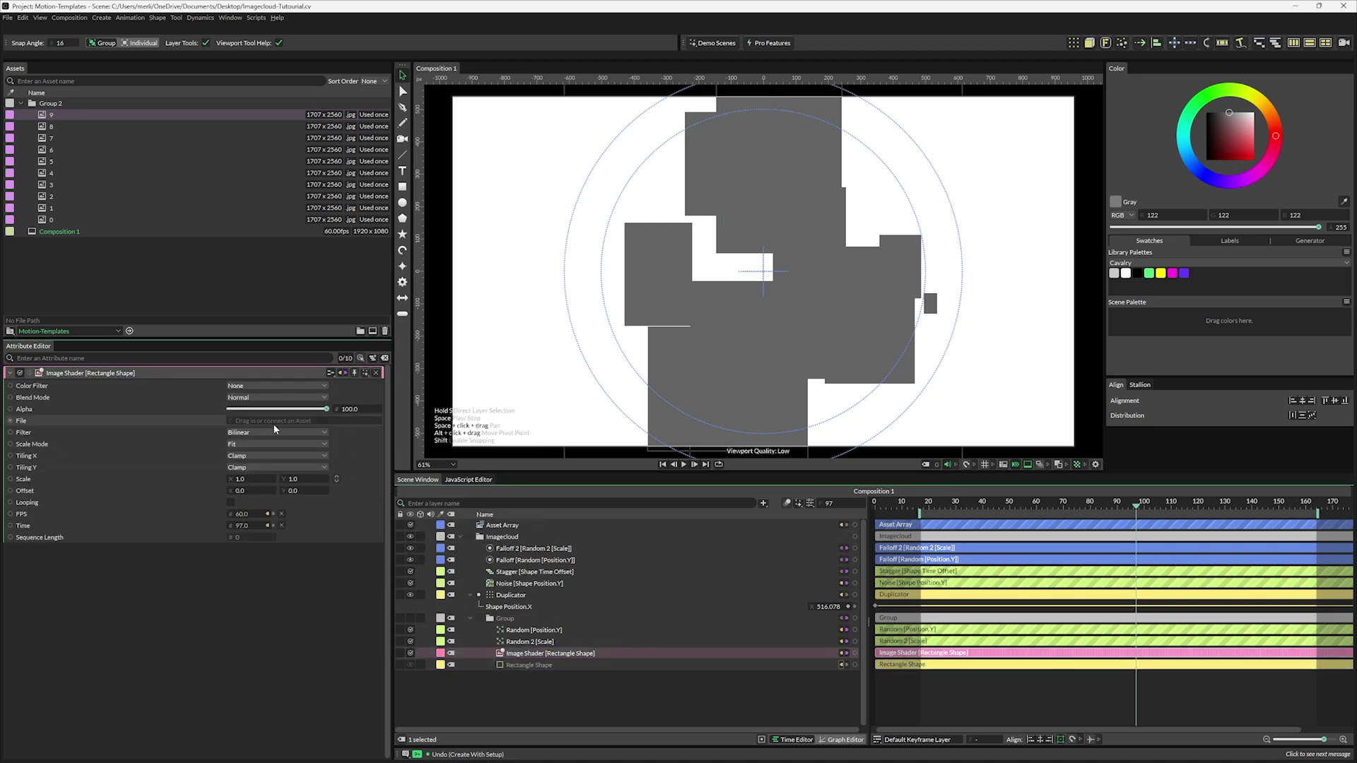
left_click_drag(502, 525, 276, 424)
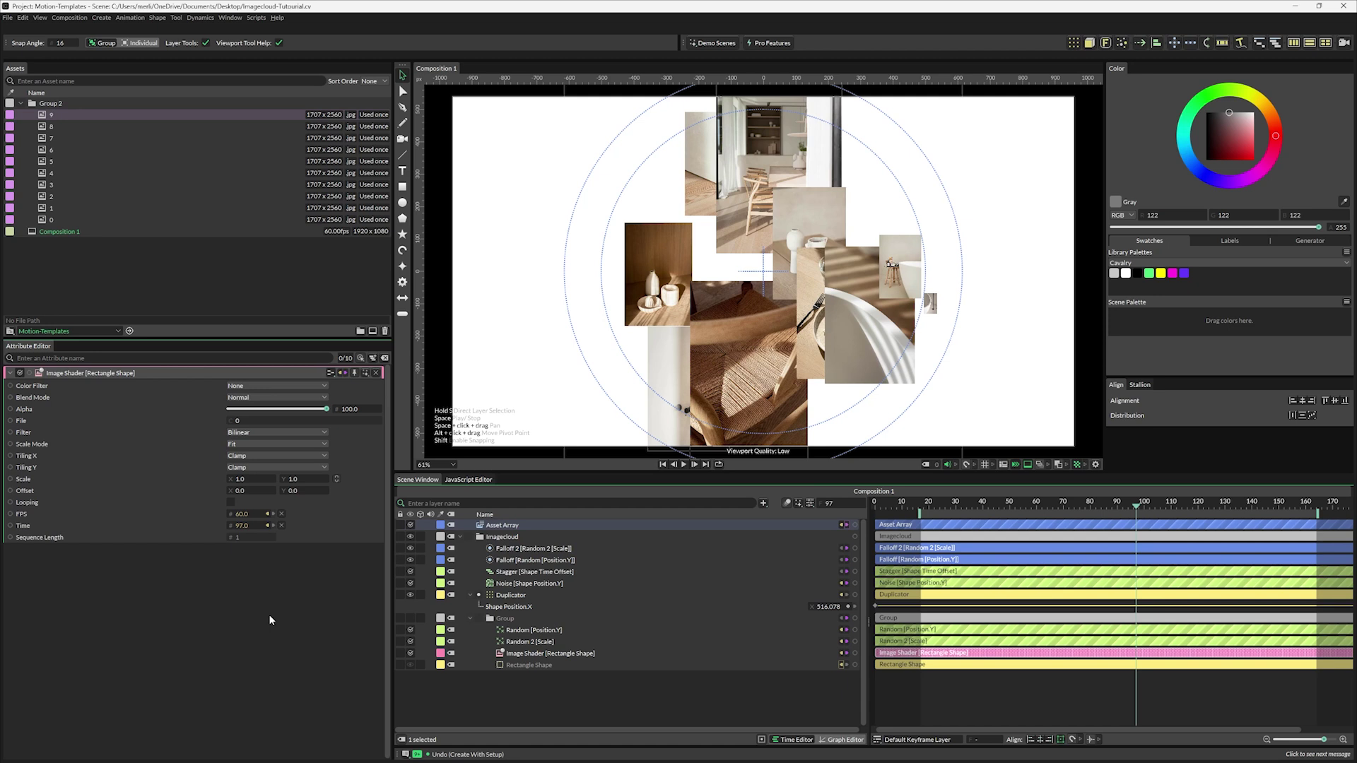
- Set the Rectangle Shape height to 299, then play and scrub back to frame 94
left_click(518, 665)
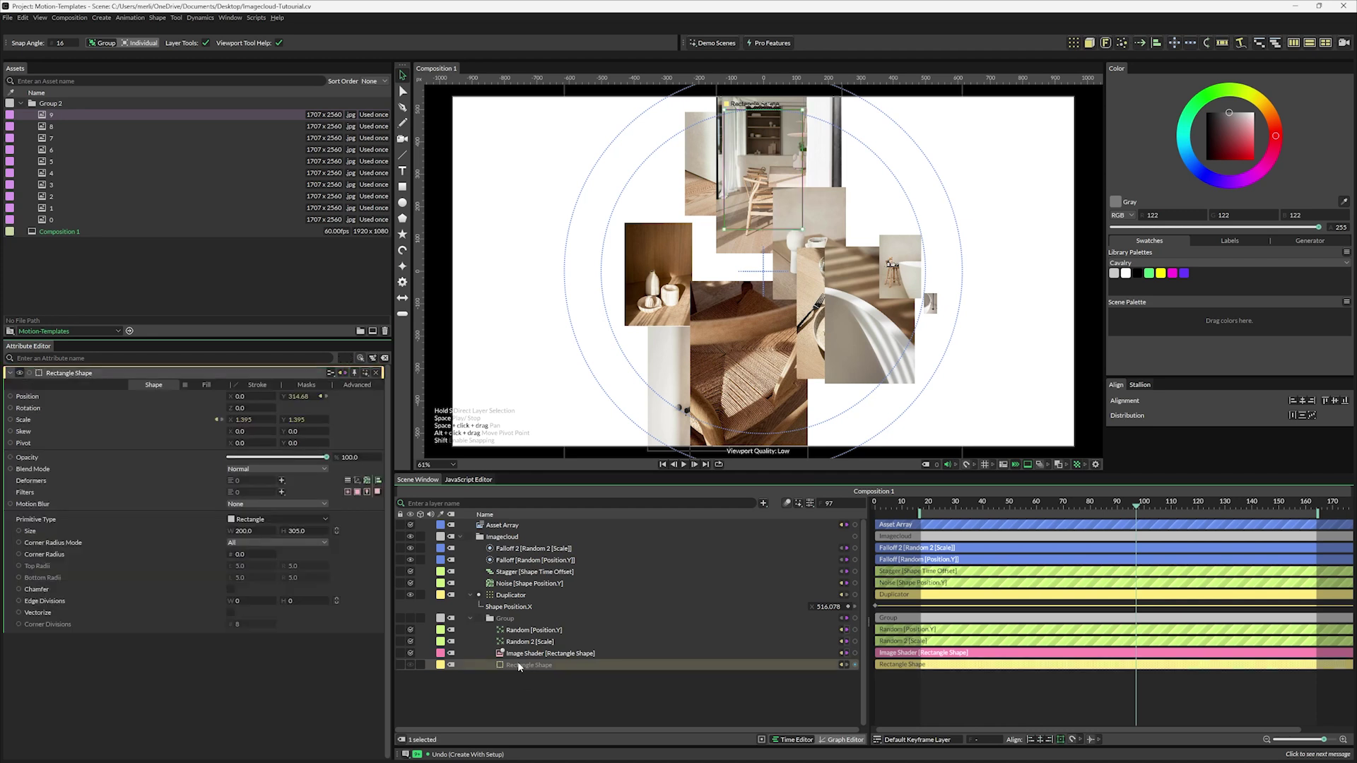
mouse_move(295, 532)
left_mouse_down()
mouse_move(318, 531)
mouse_move(297, 532)
left_mouse_up()
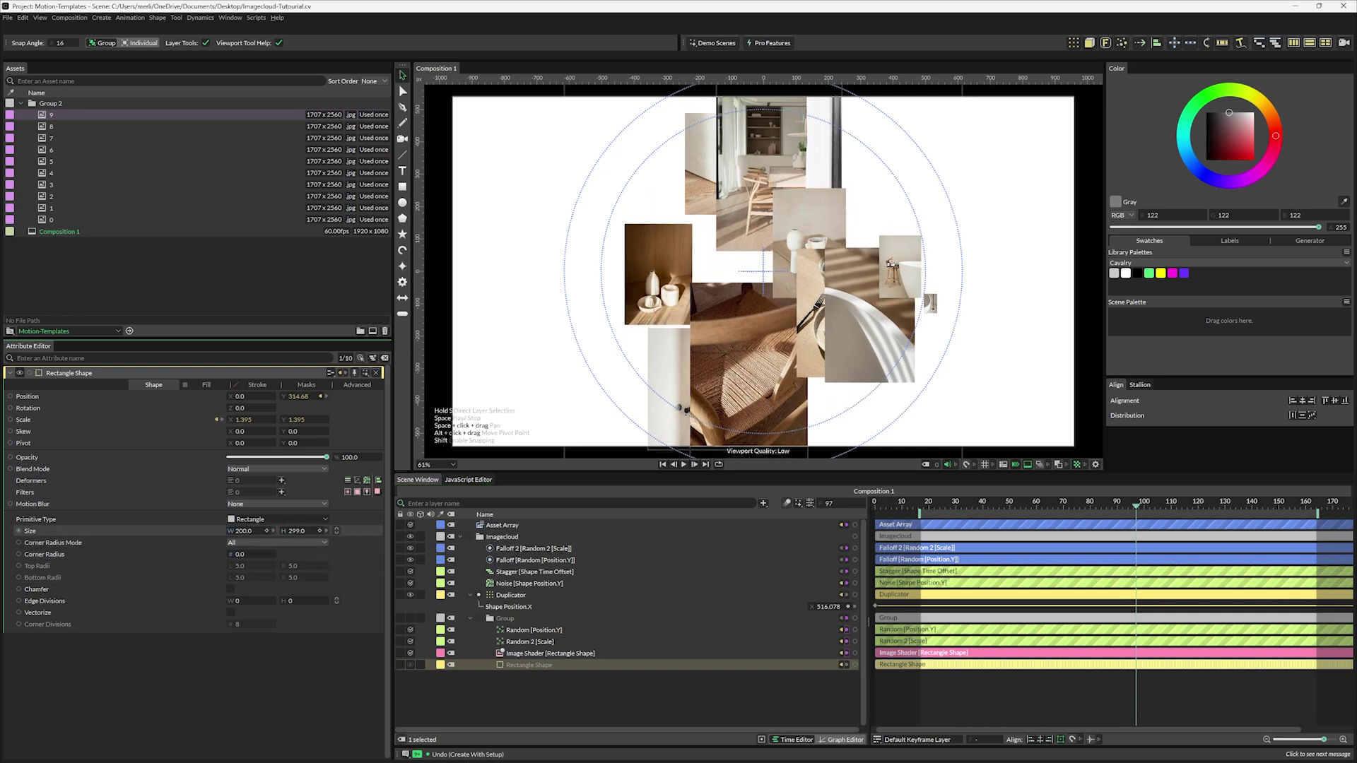
key("space")
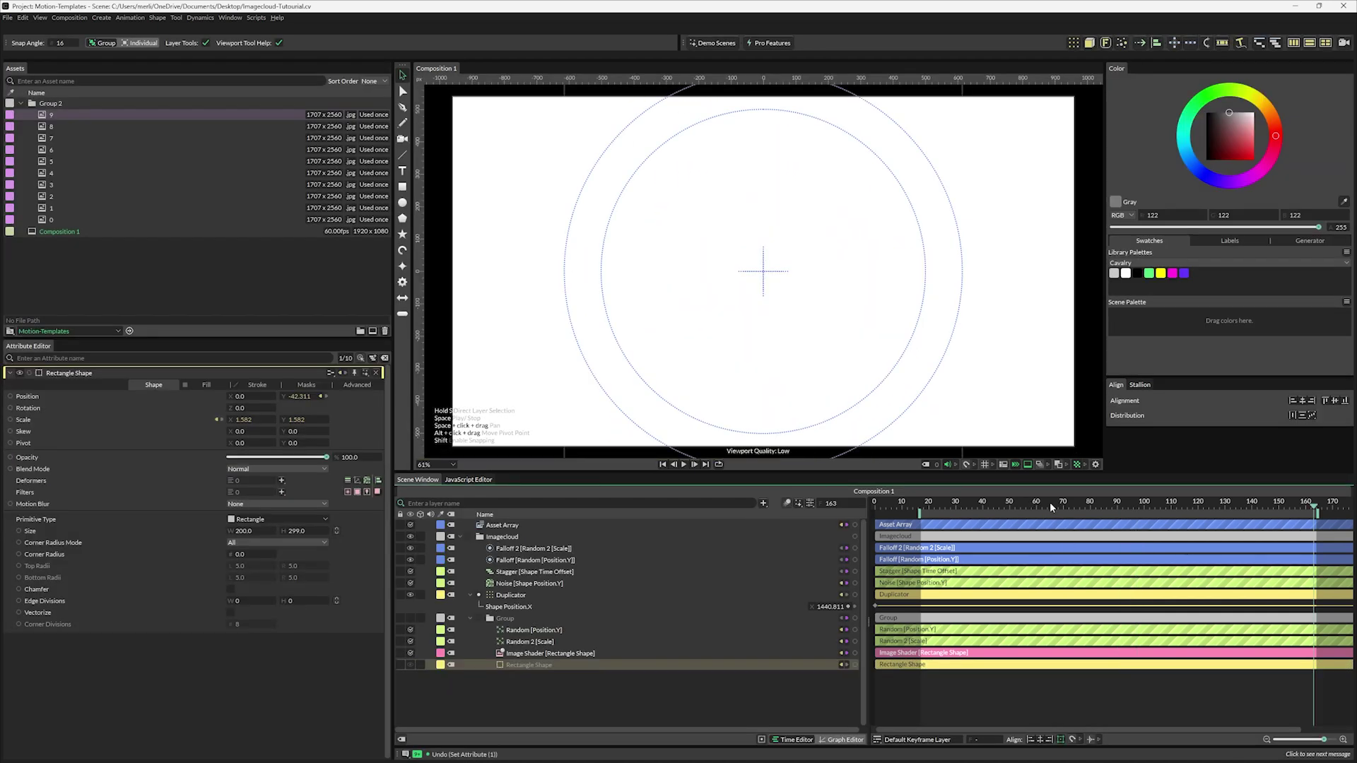
left_click_drag(1100, 506, 1129, 516)
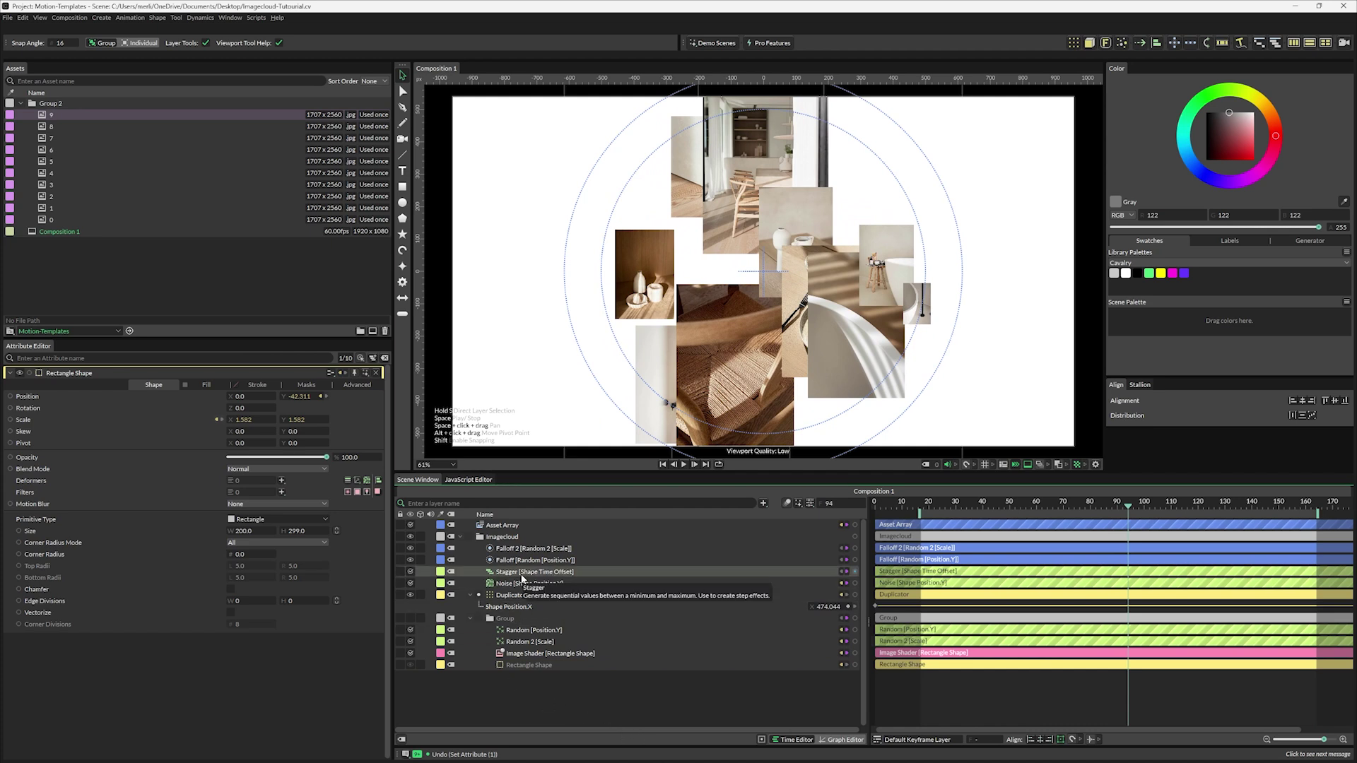
- Set the Stagger time offset Maximum to -120 and preview the animation
left_click(523, 571)
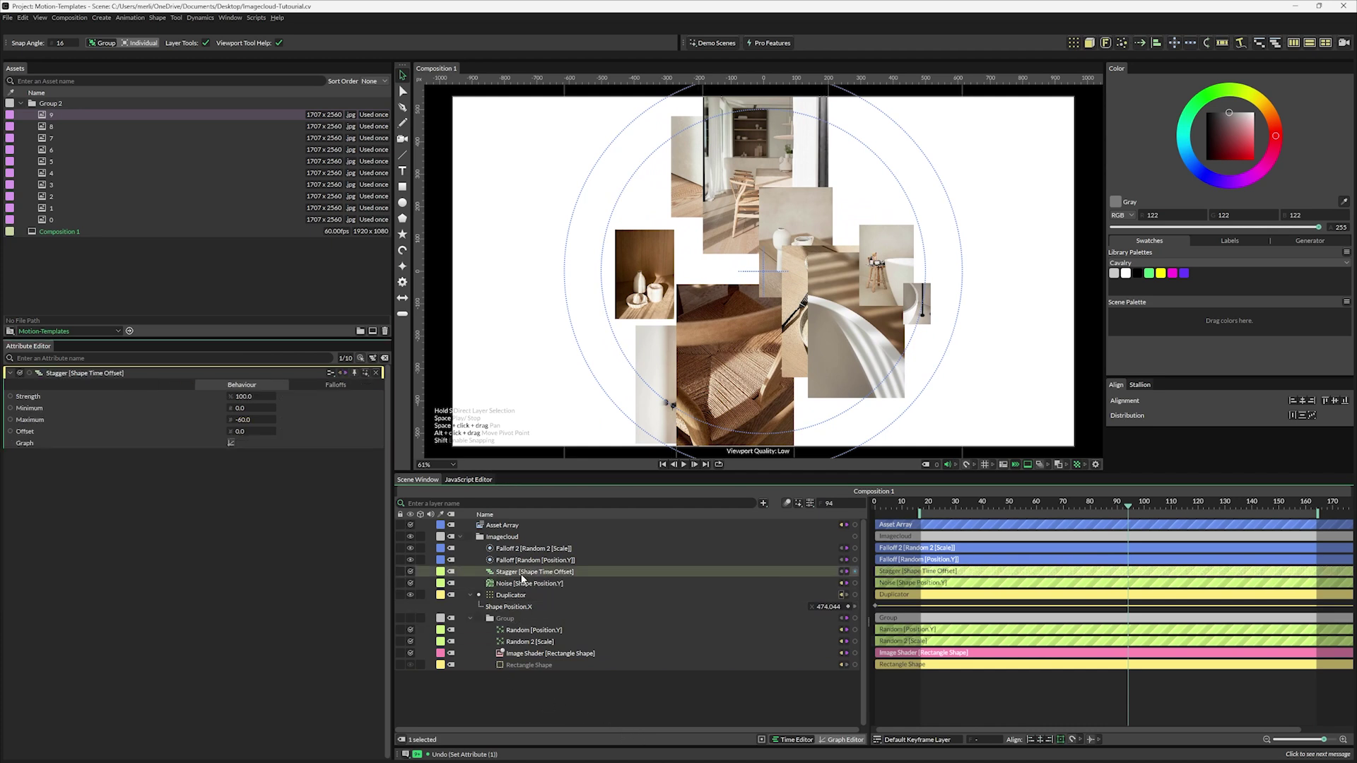
left_click(244, 420)
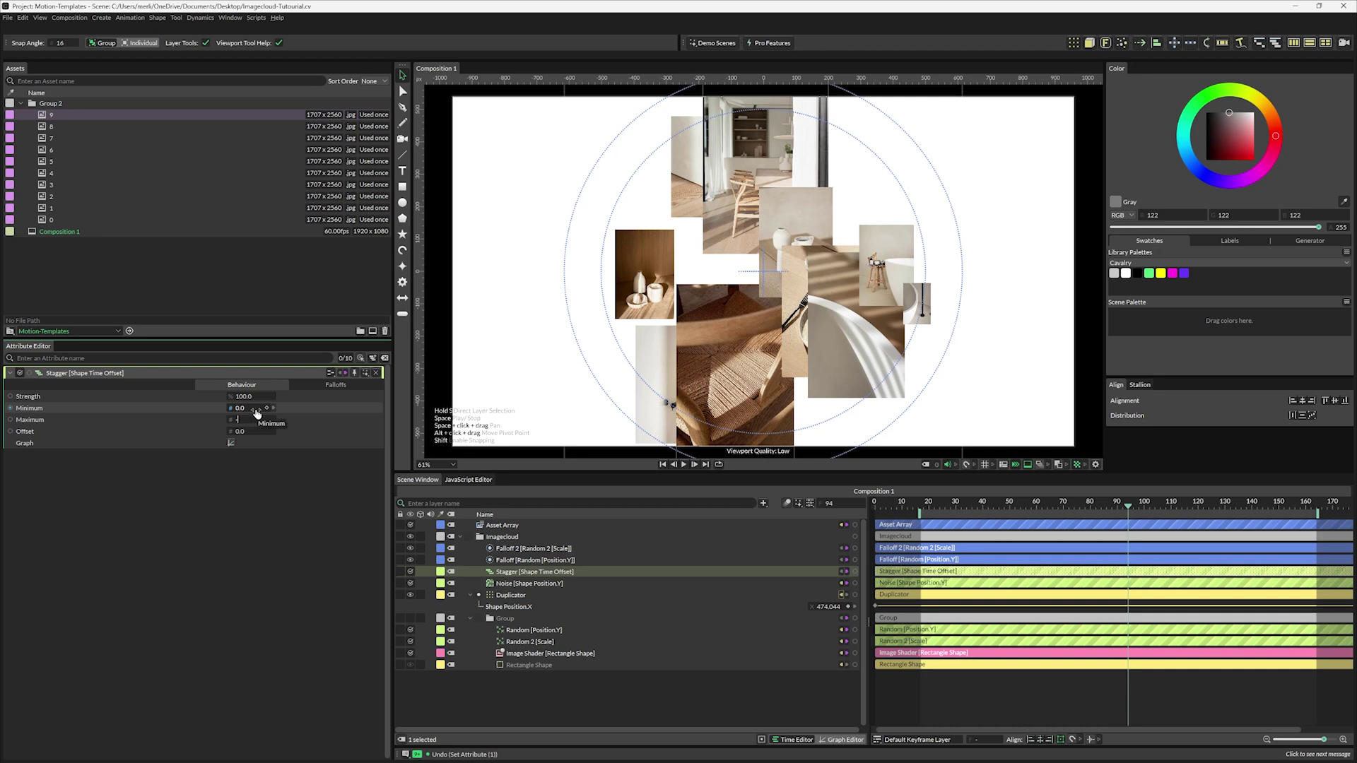
type("-120")
key("Return")
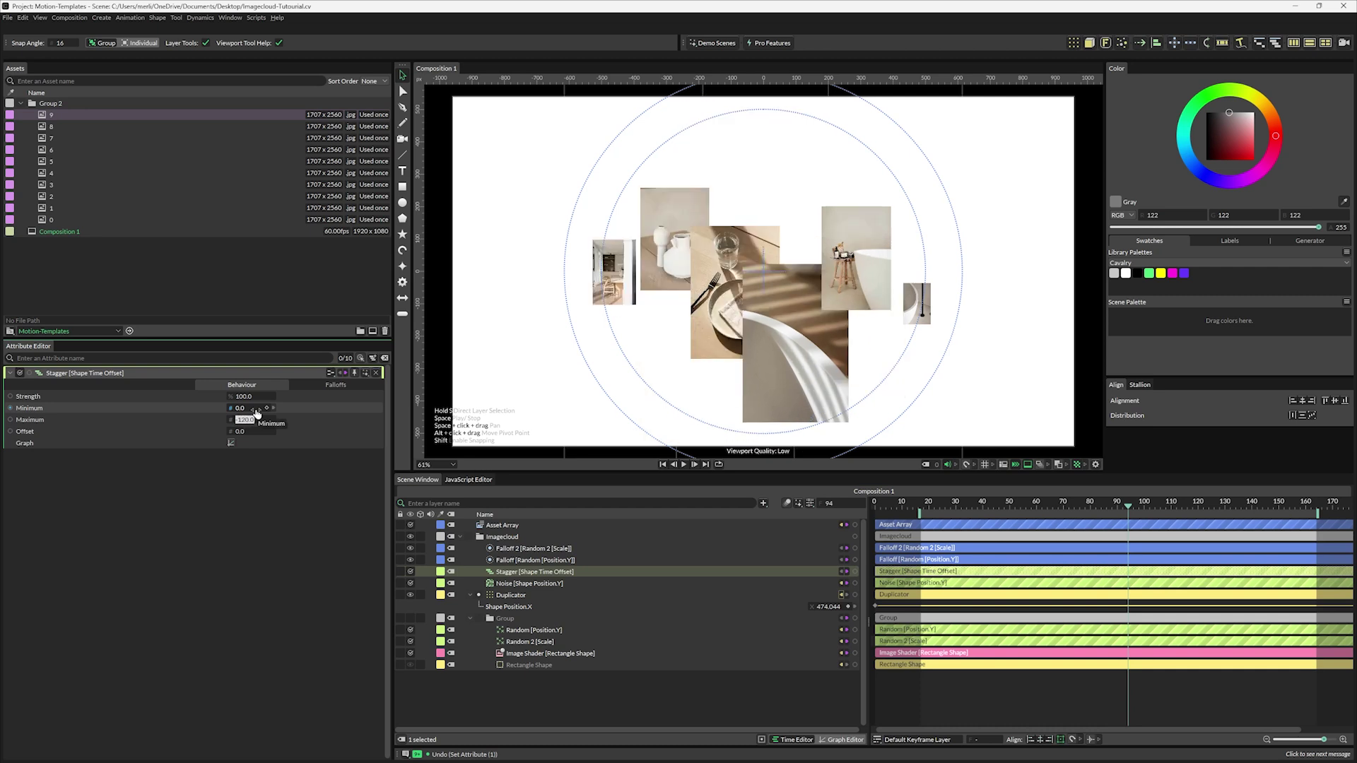
key("space")
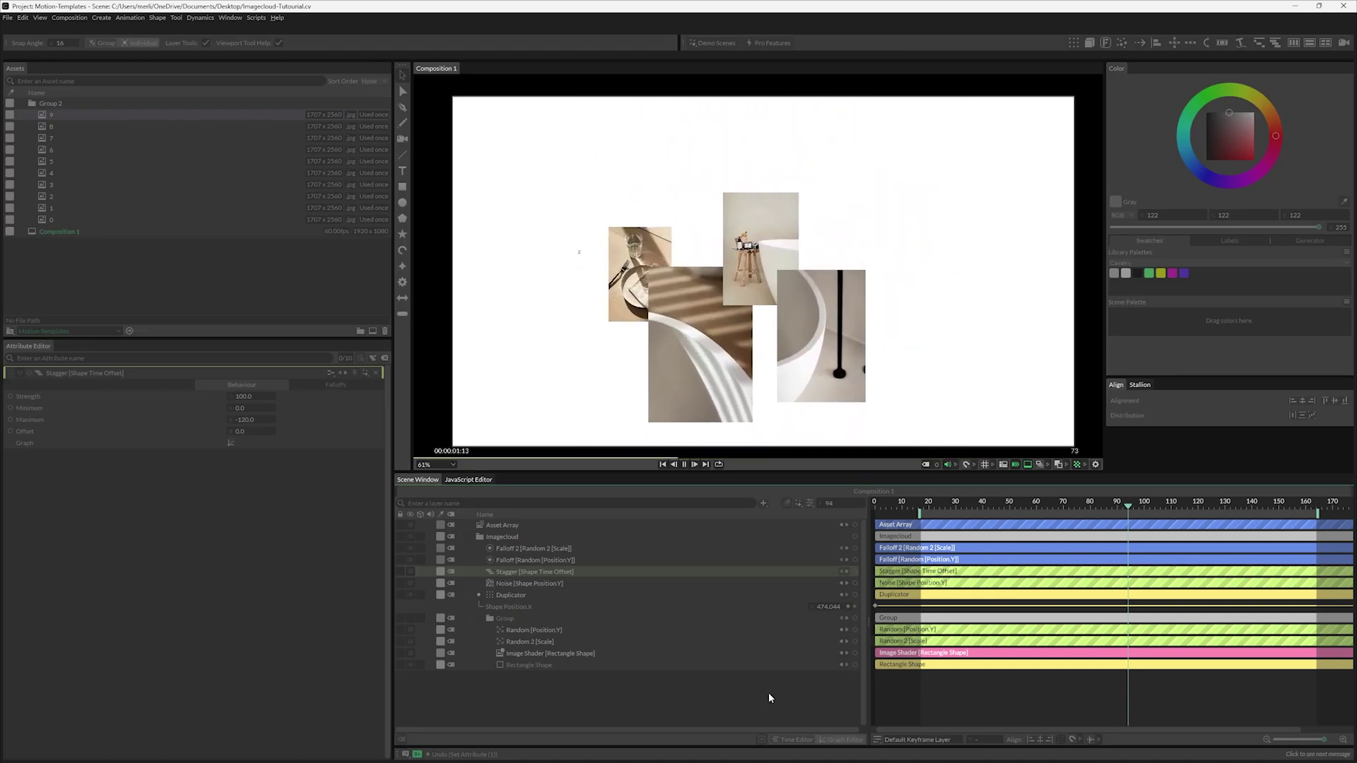
key("space")
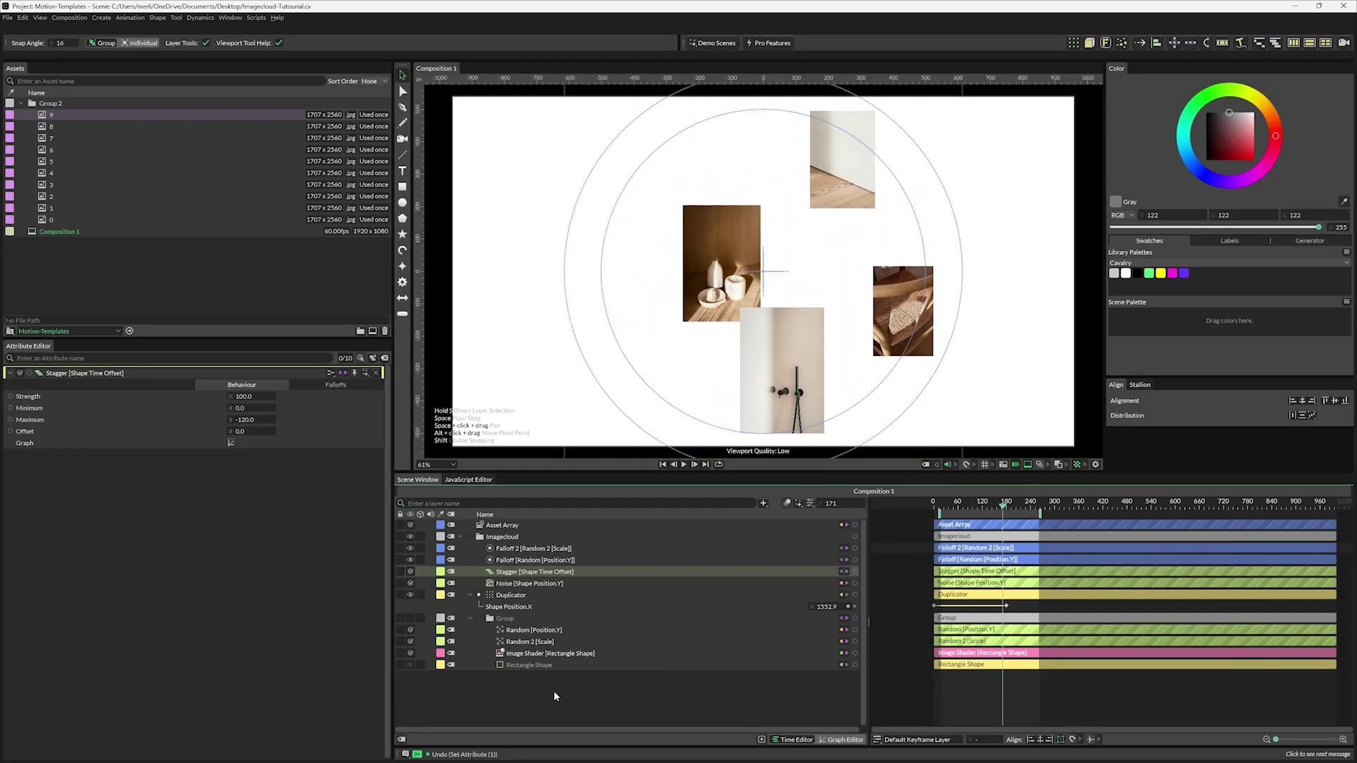
- Set the Random Position.Y Minimum to 800, then settle on 700
left_click(540, 633)
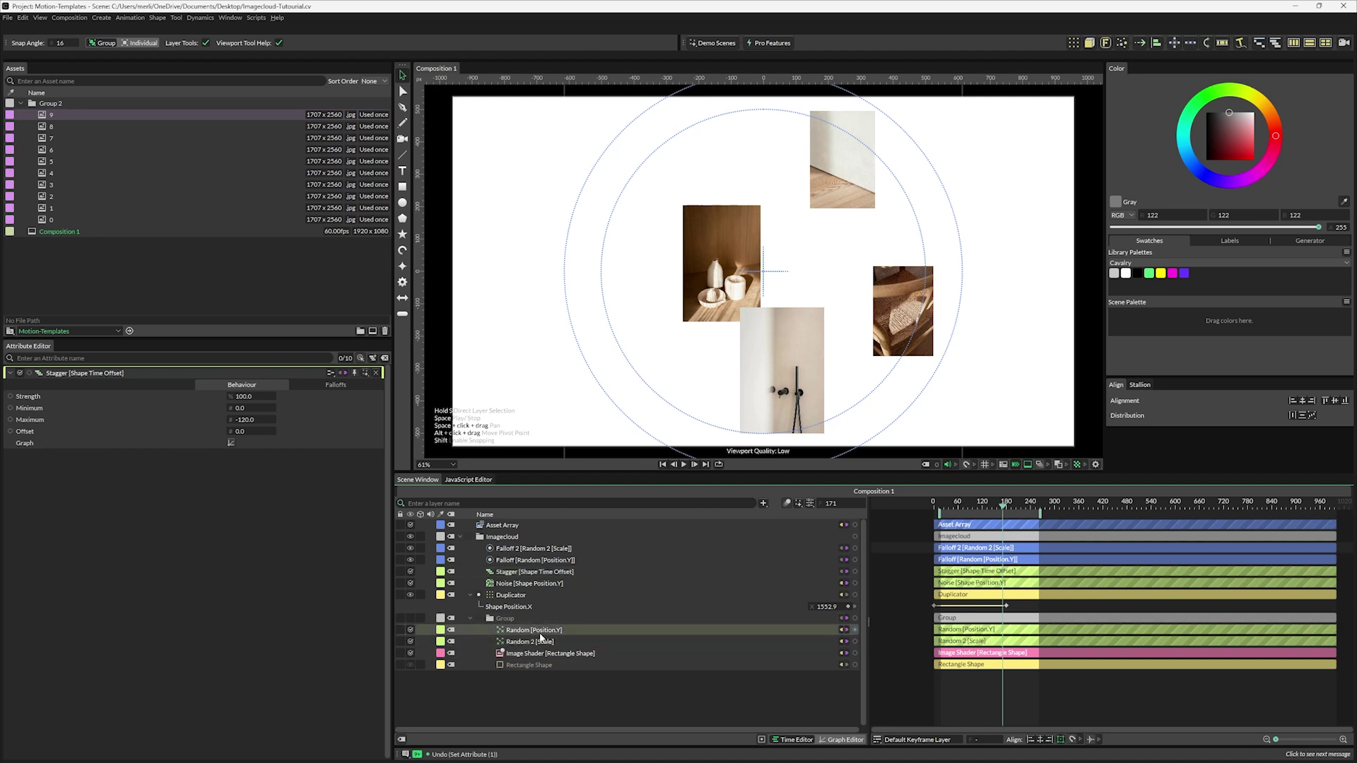
left_click(244, 476)
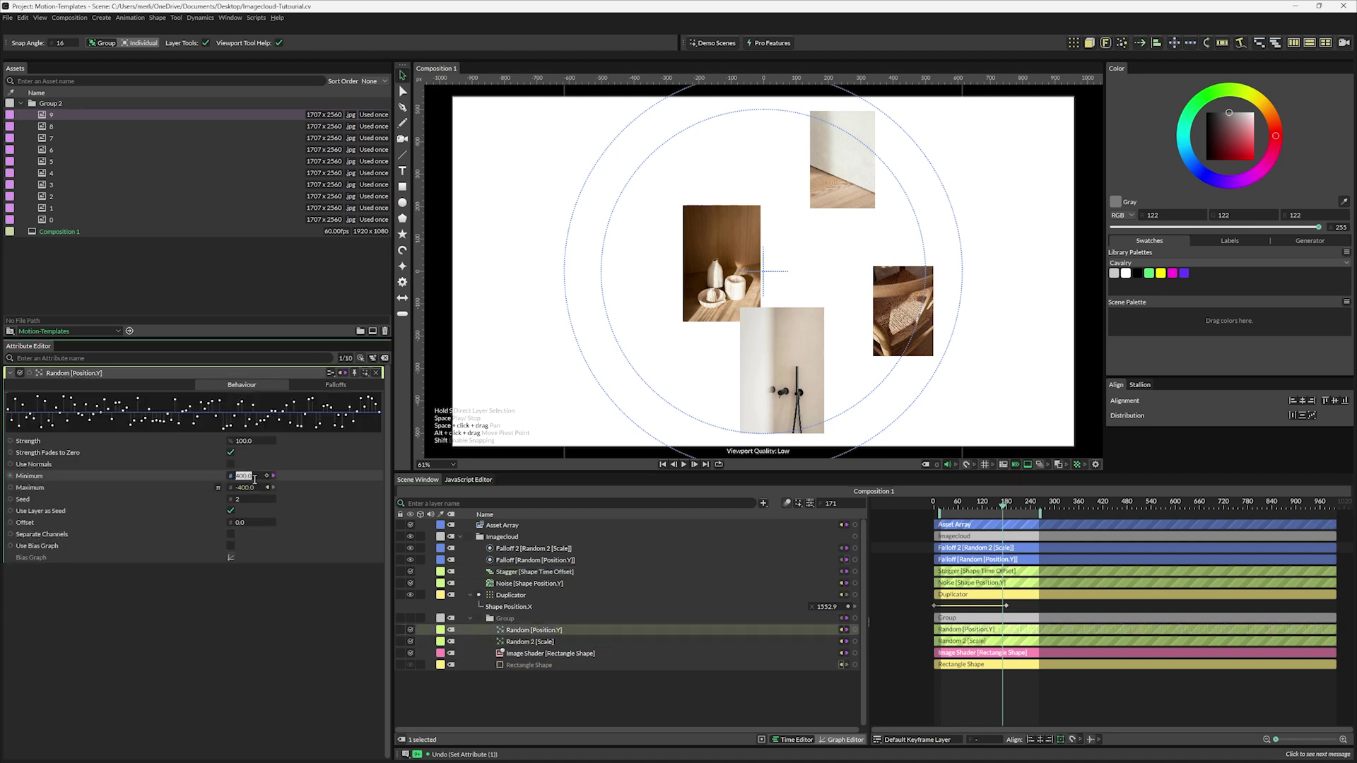
type("800")
key("Return")
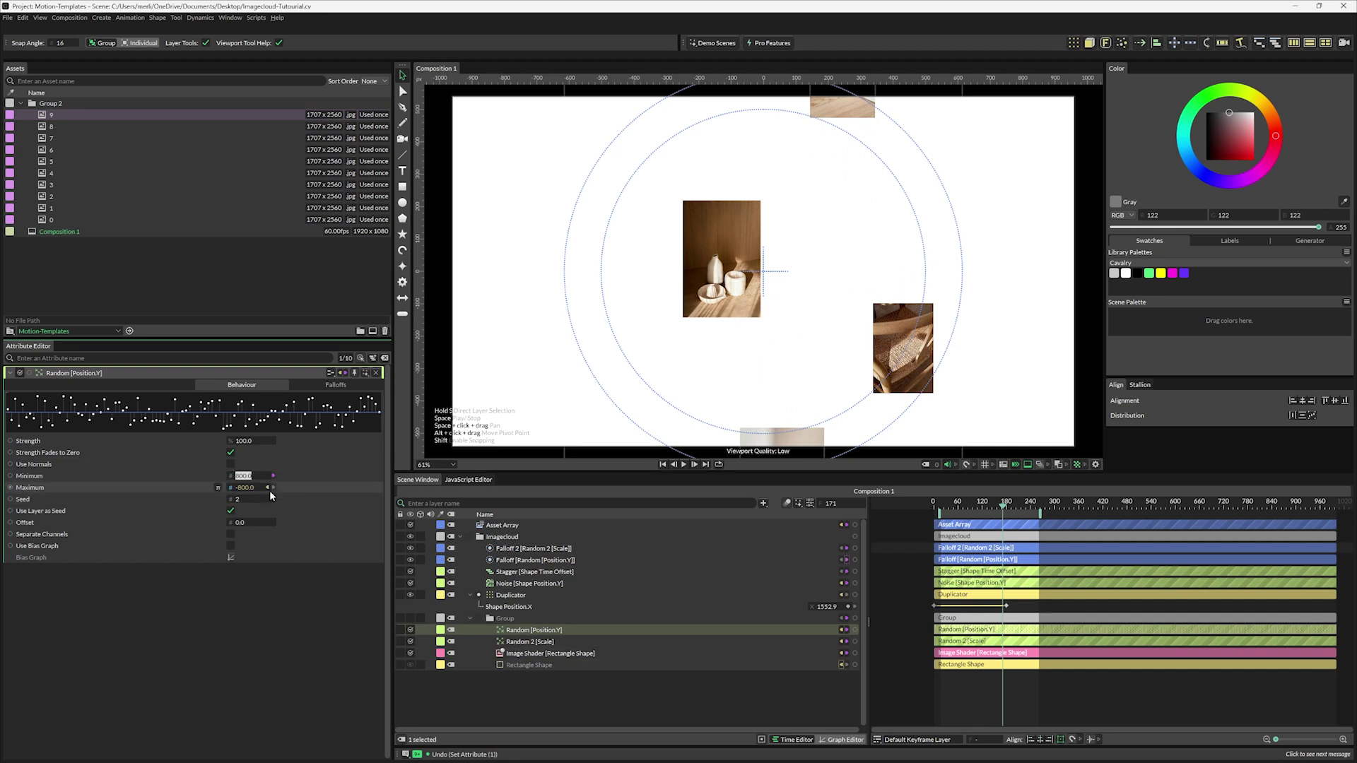
type("700")
key("Return")
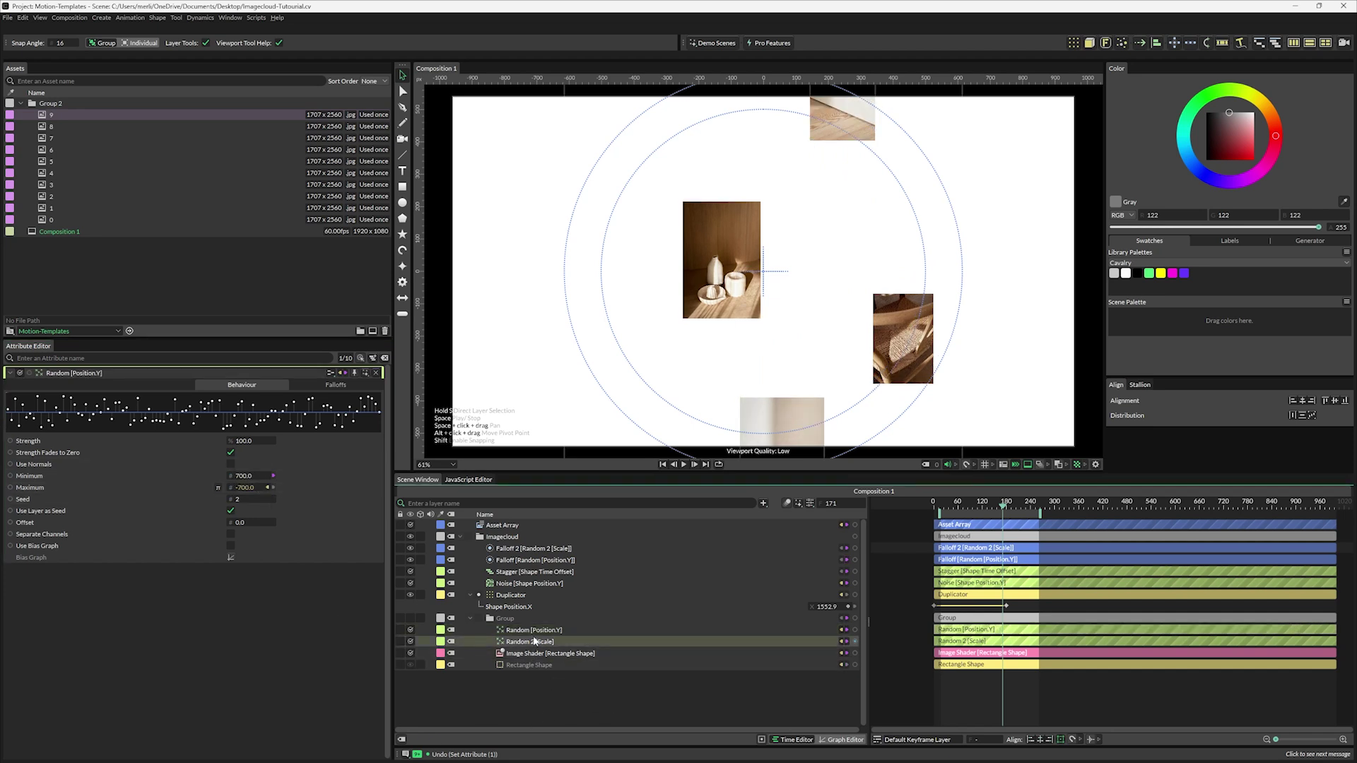
- Raise the Random 2 Scale behaviour's maximum to 4
left_click(535, 641)
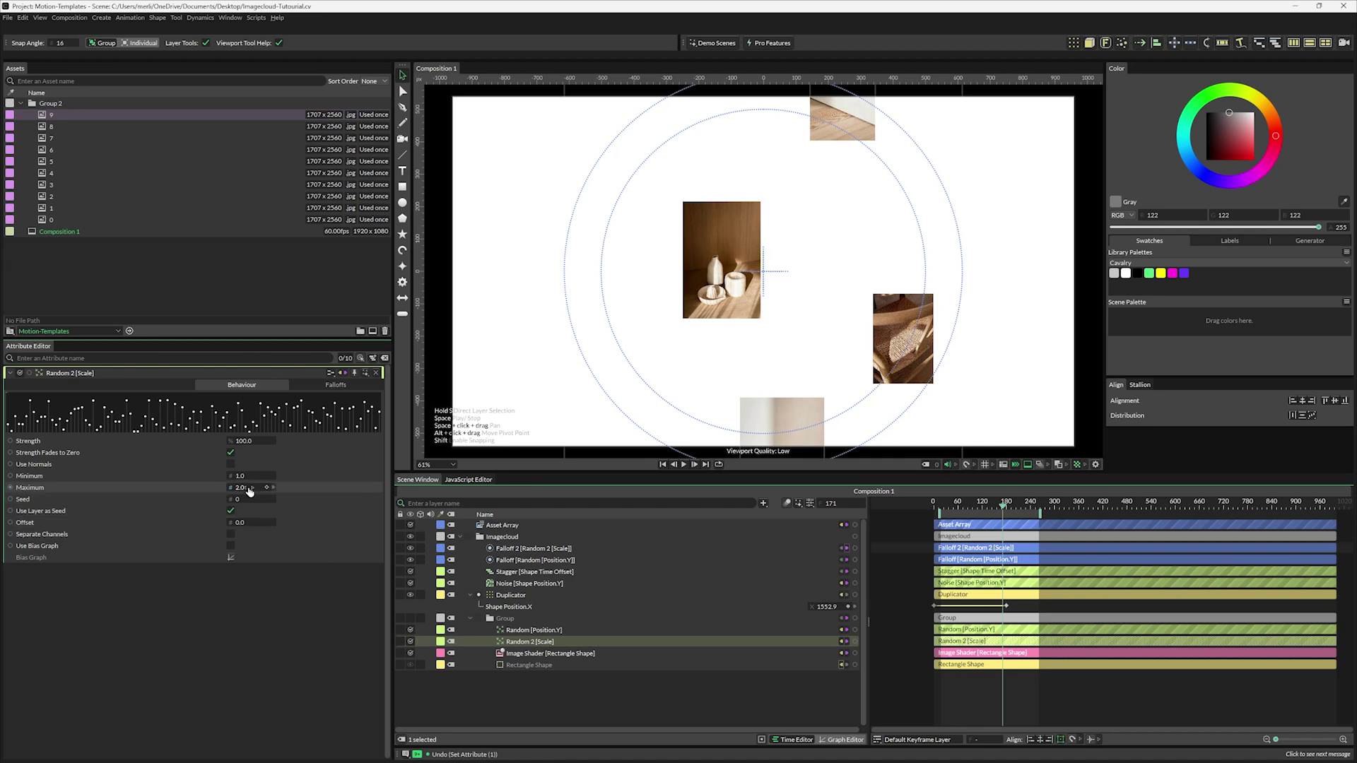
left_click(249, 489)
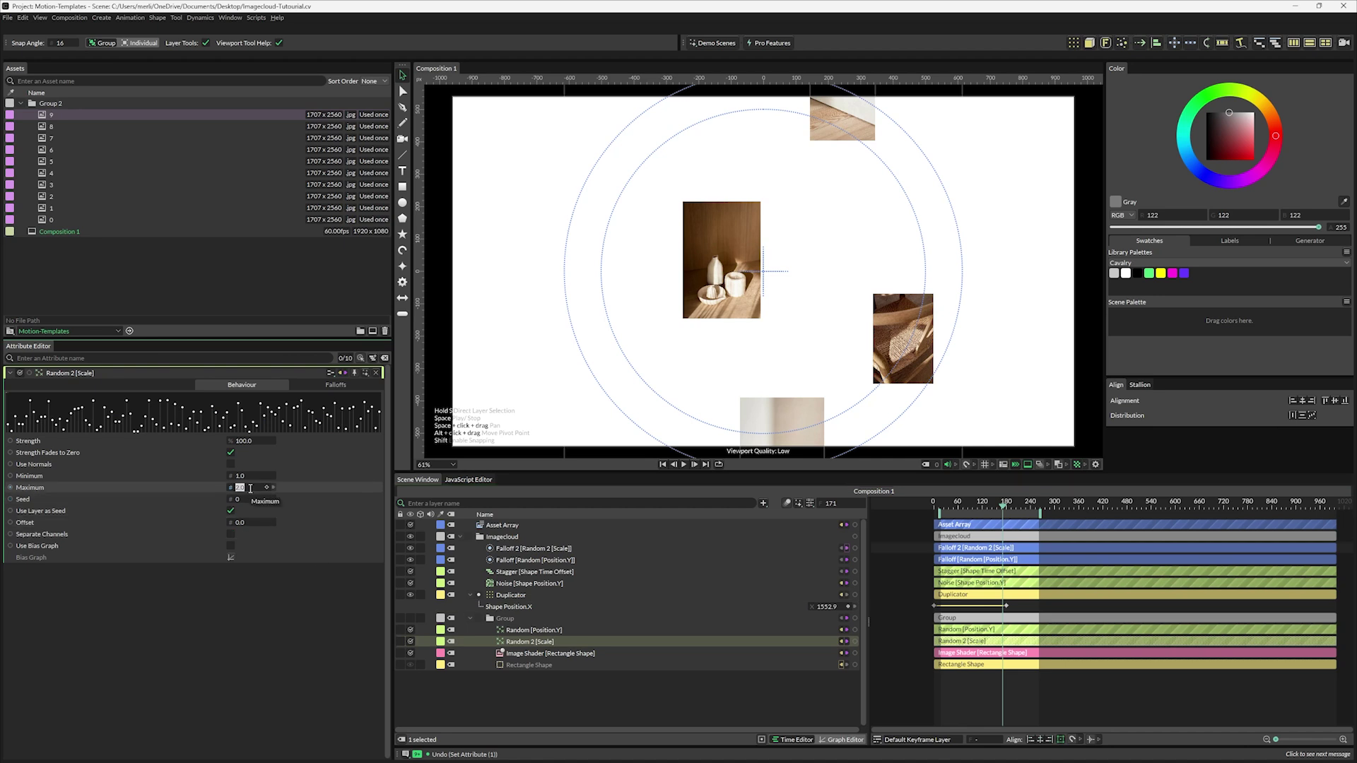
type("4")
key("Return")
- Set the Noise Shape Position.Y minimum to -50
key("Up")
key("Up")
key("Up")
key("Up")
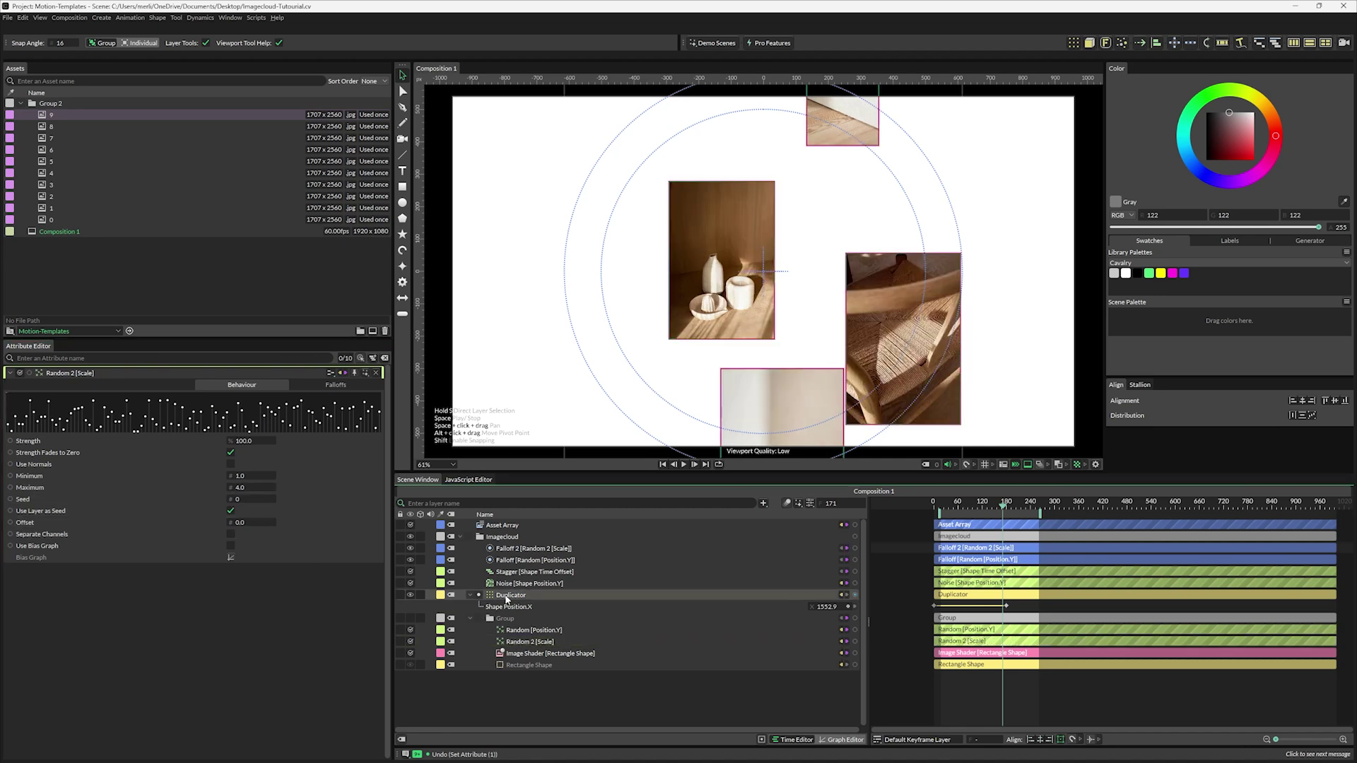
left_click(242, 489)
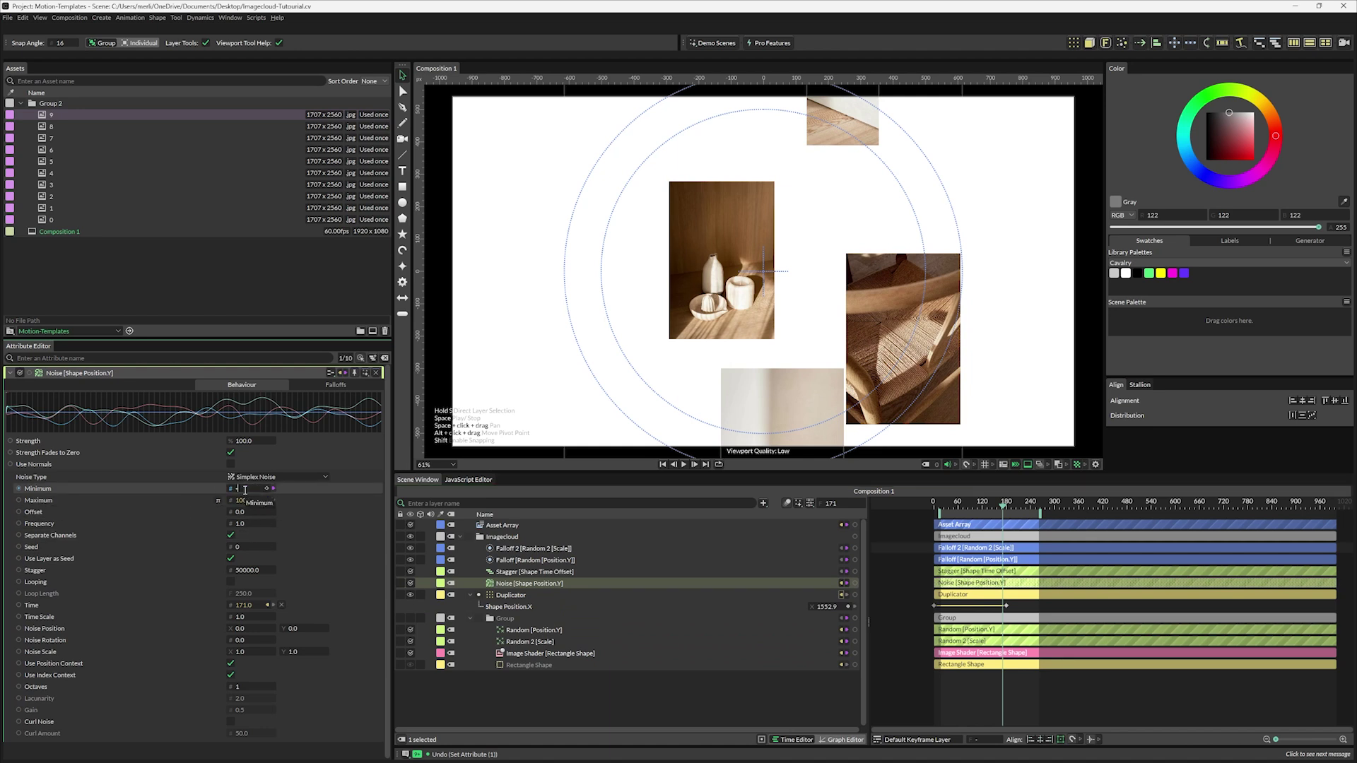
type("-50")
key("Return")
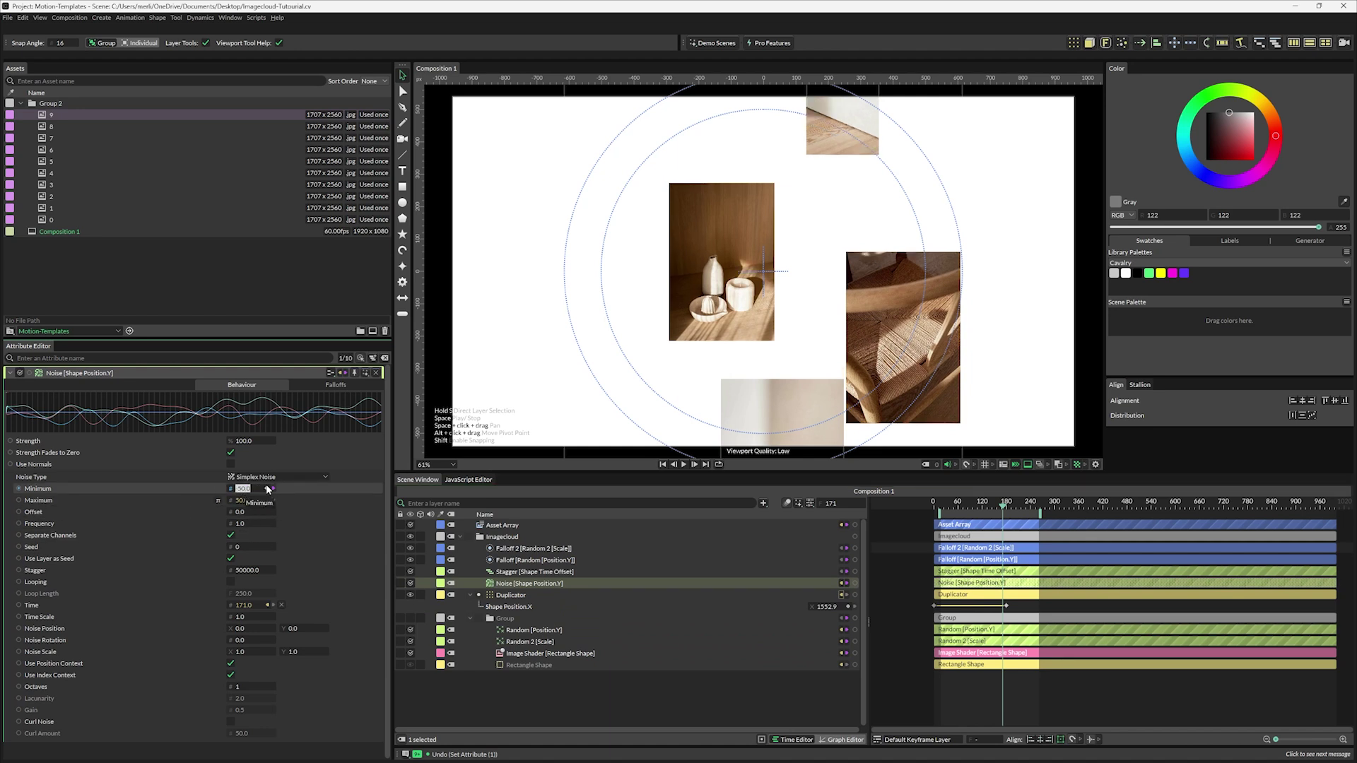
- Play back the animation to preview the larger, overlapping photo cards
key("space")
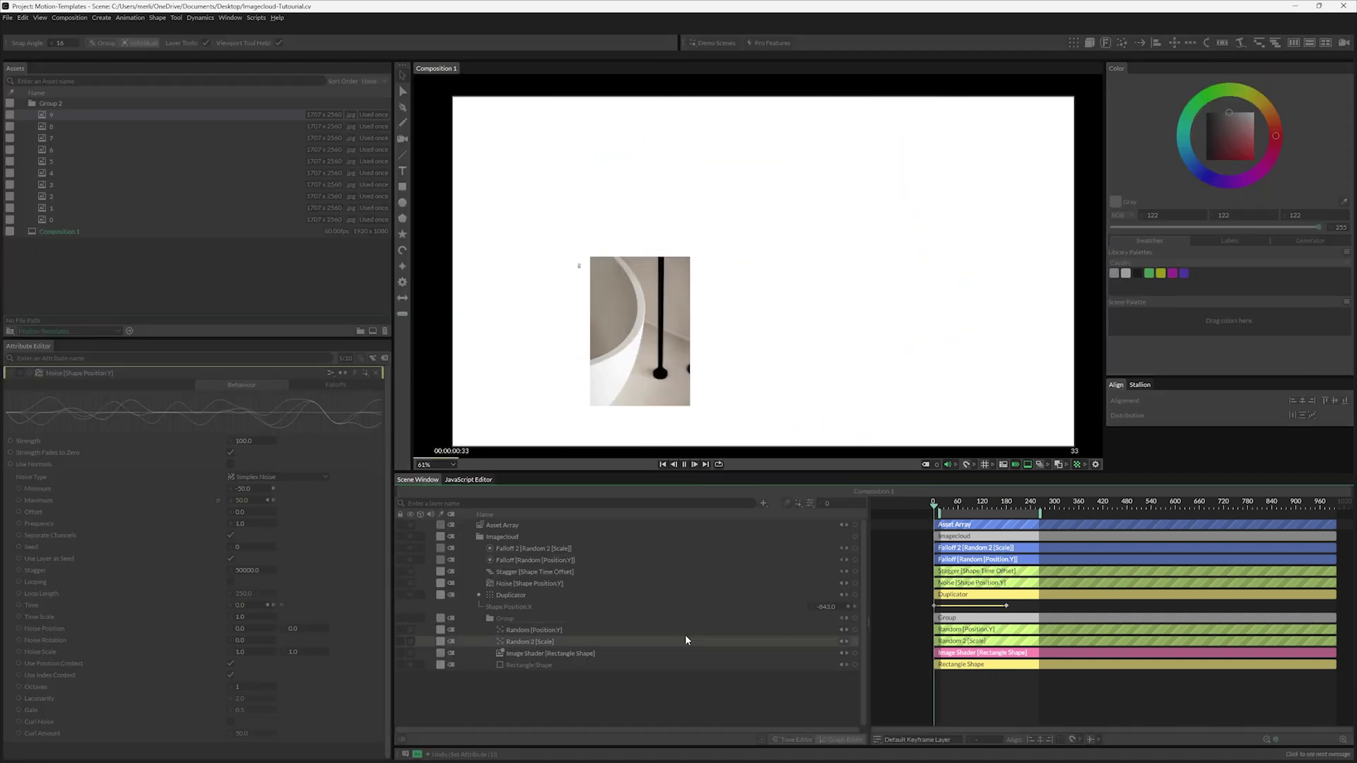
left_click(684, 640)
key("space")
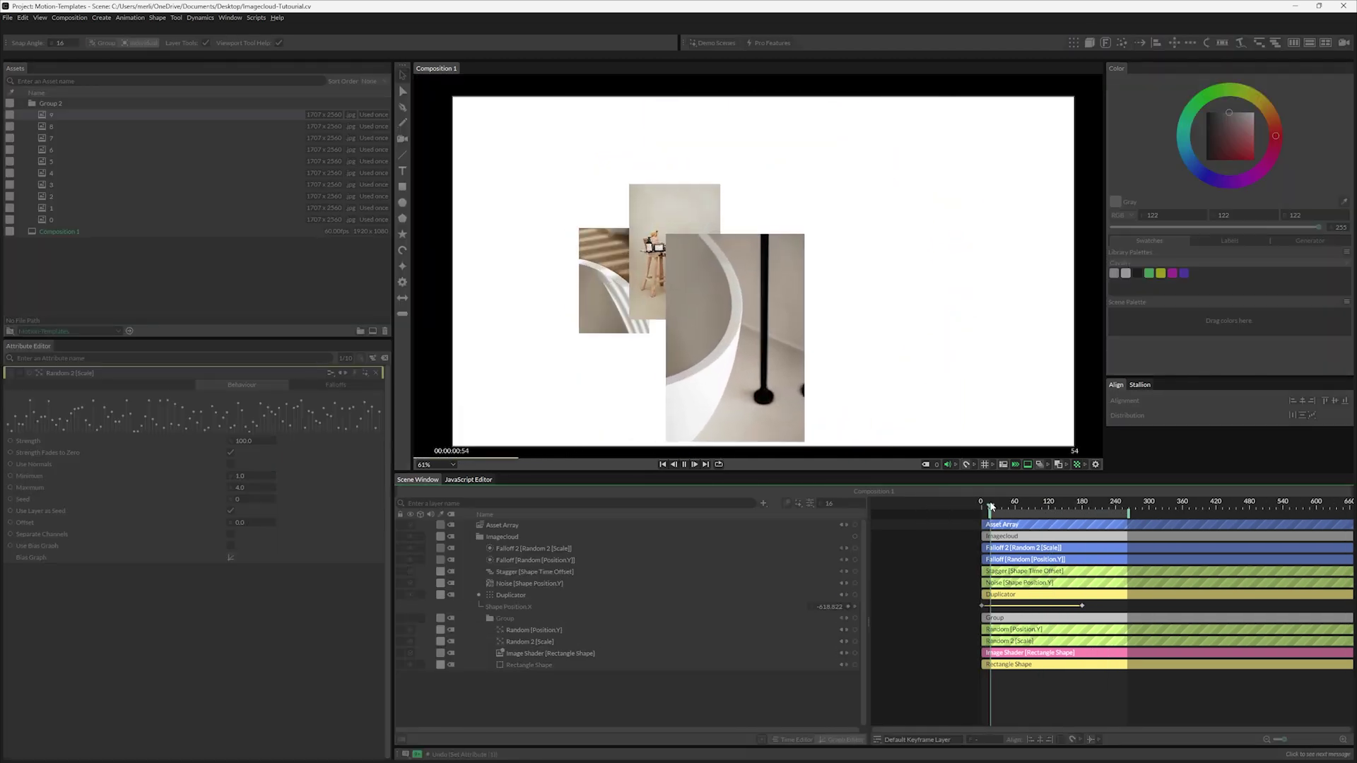
key("space")
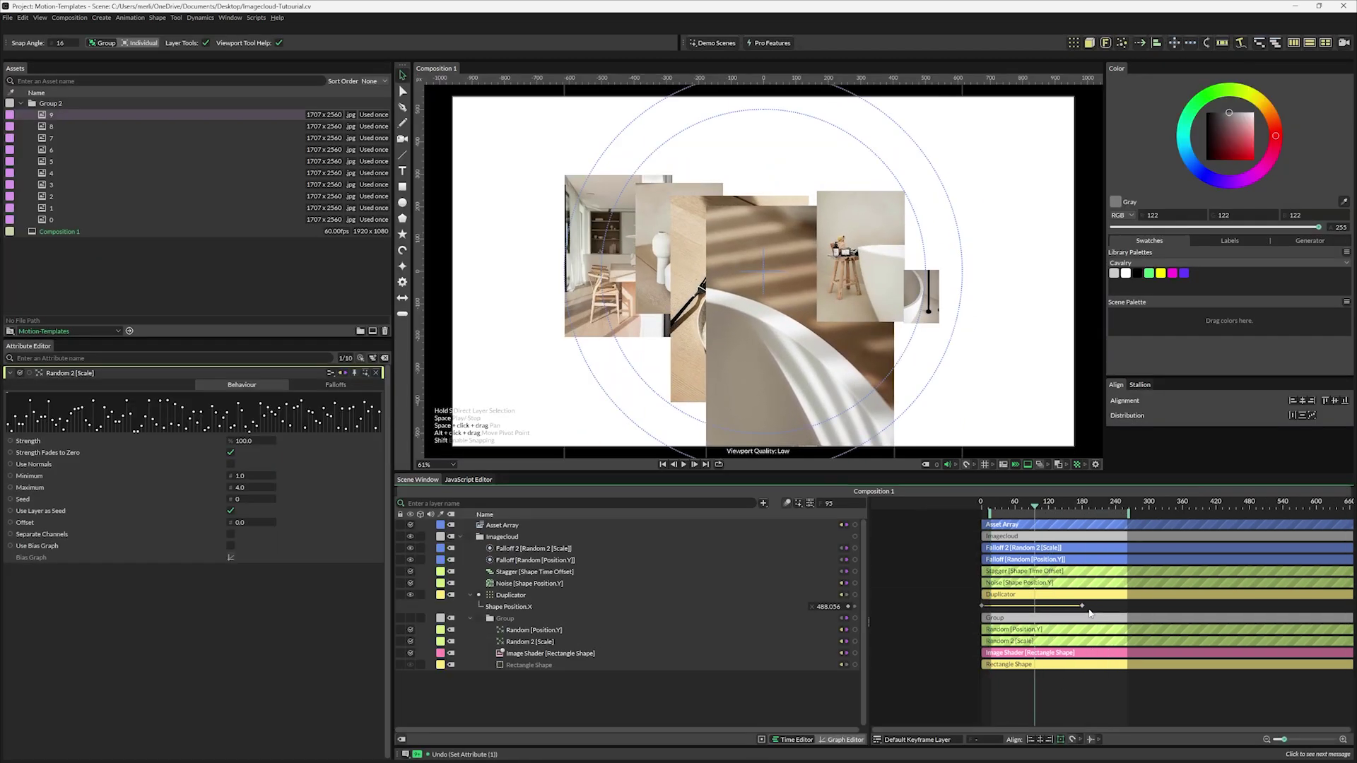
- Select both Shape Position.X keyframes and move the last one later in time
left_click_drag(1097, 610, 978, 611)
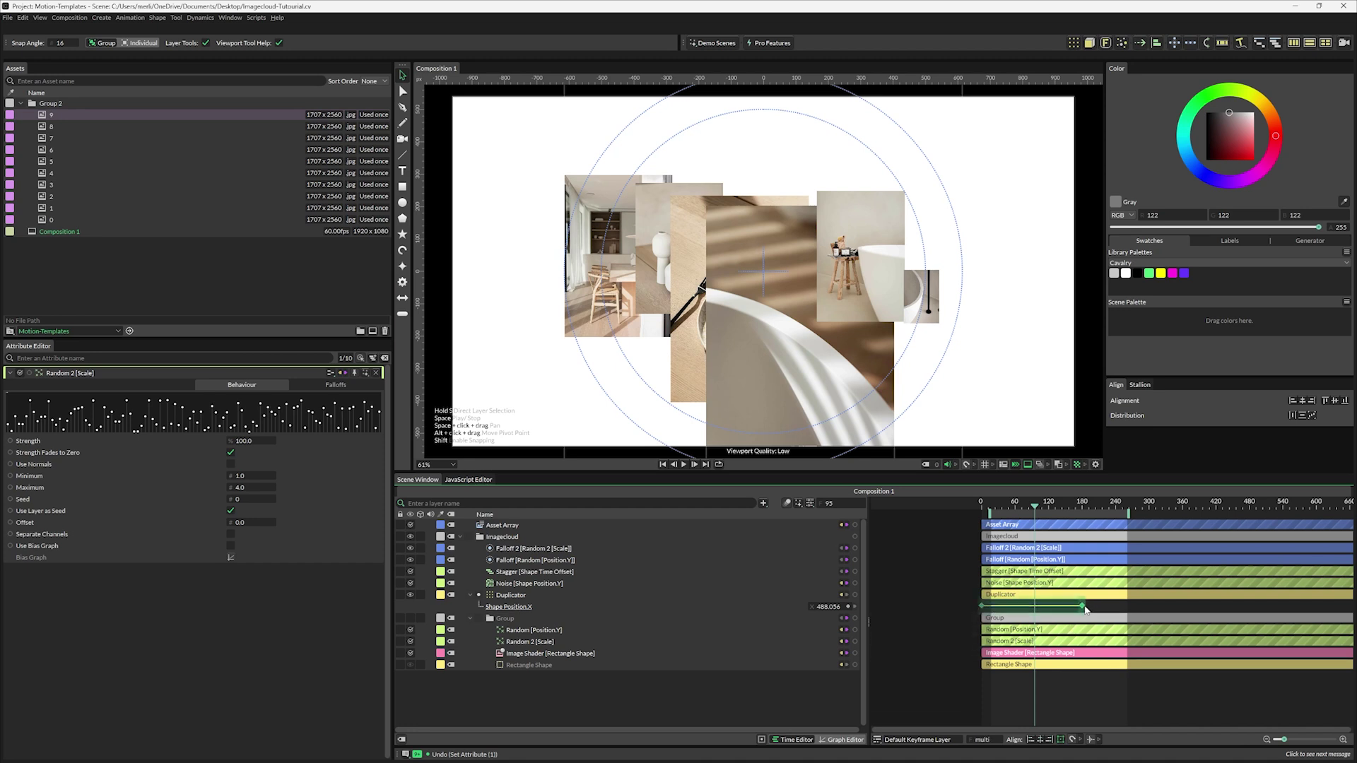
left_click_drag(1092, 610, 1133, 609)
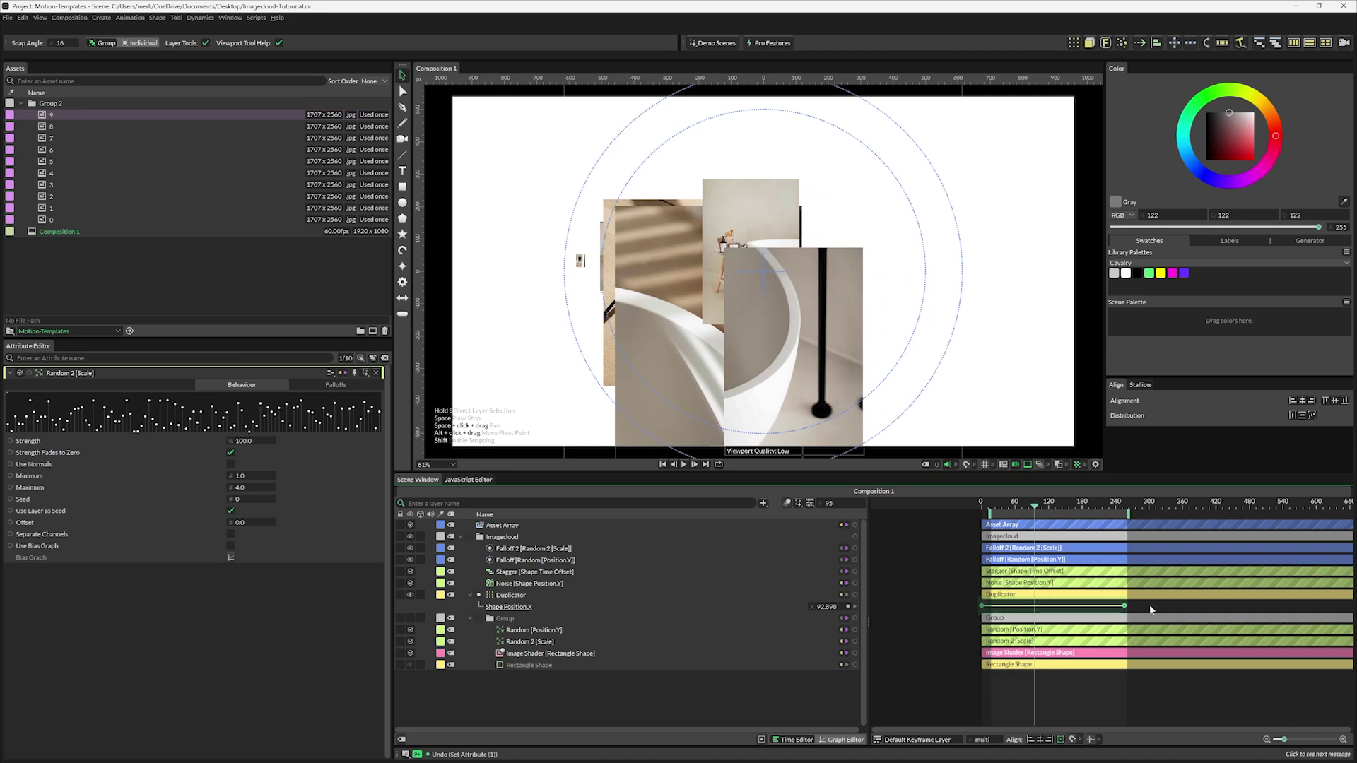
key("space")
key("space")
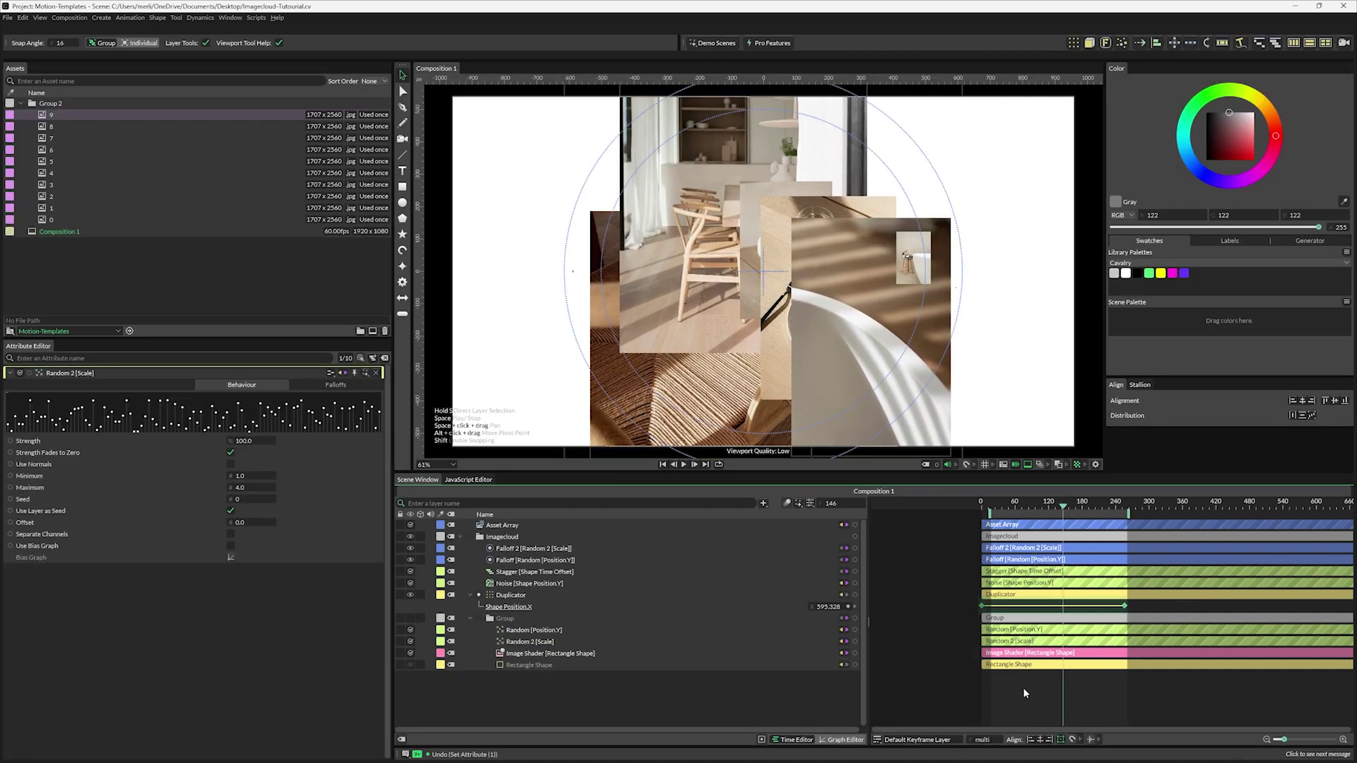
- Apply Slow In, Slow Out easing to the keyframes and preview the smoother drift
key("F9")
key("space")
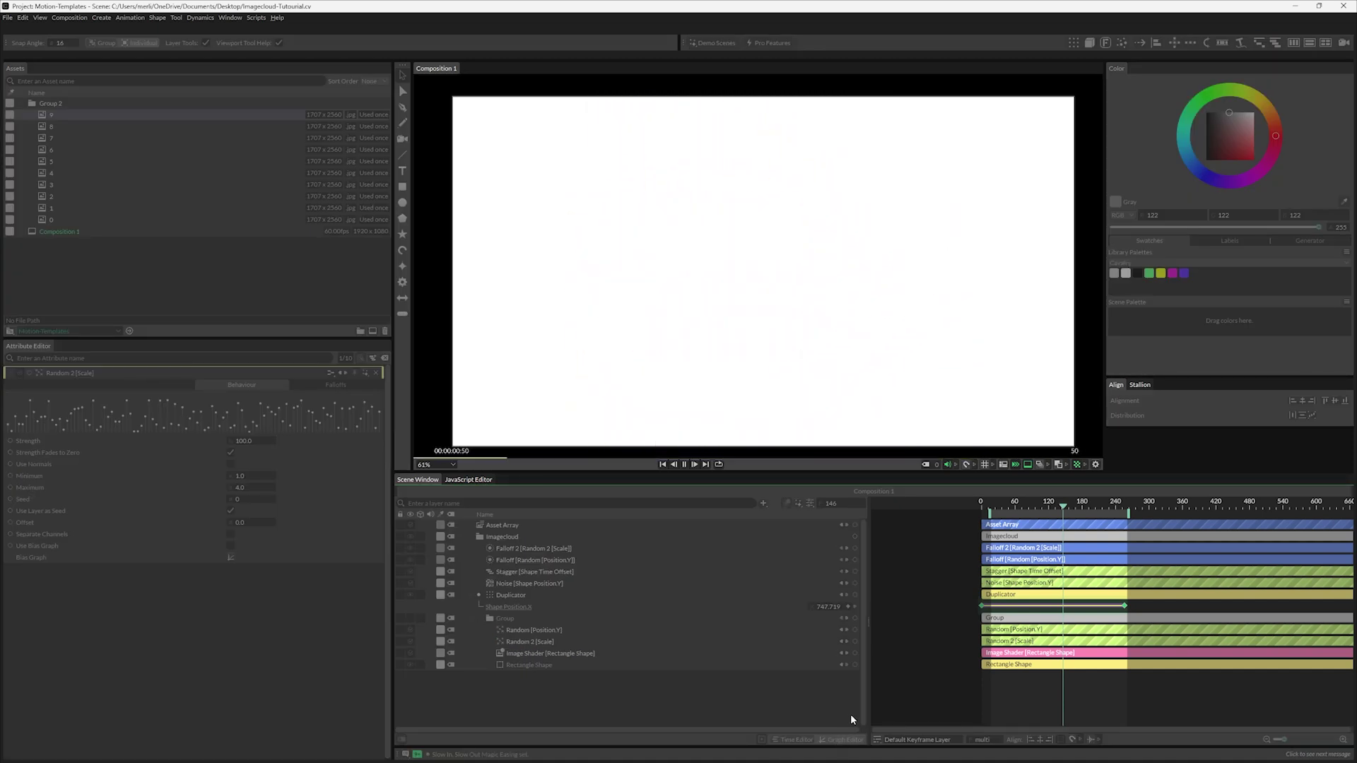
key("space")
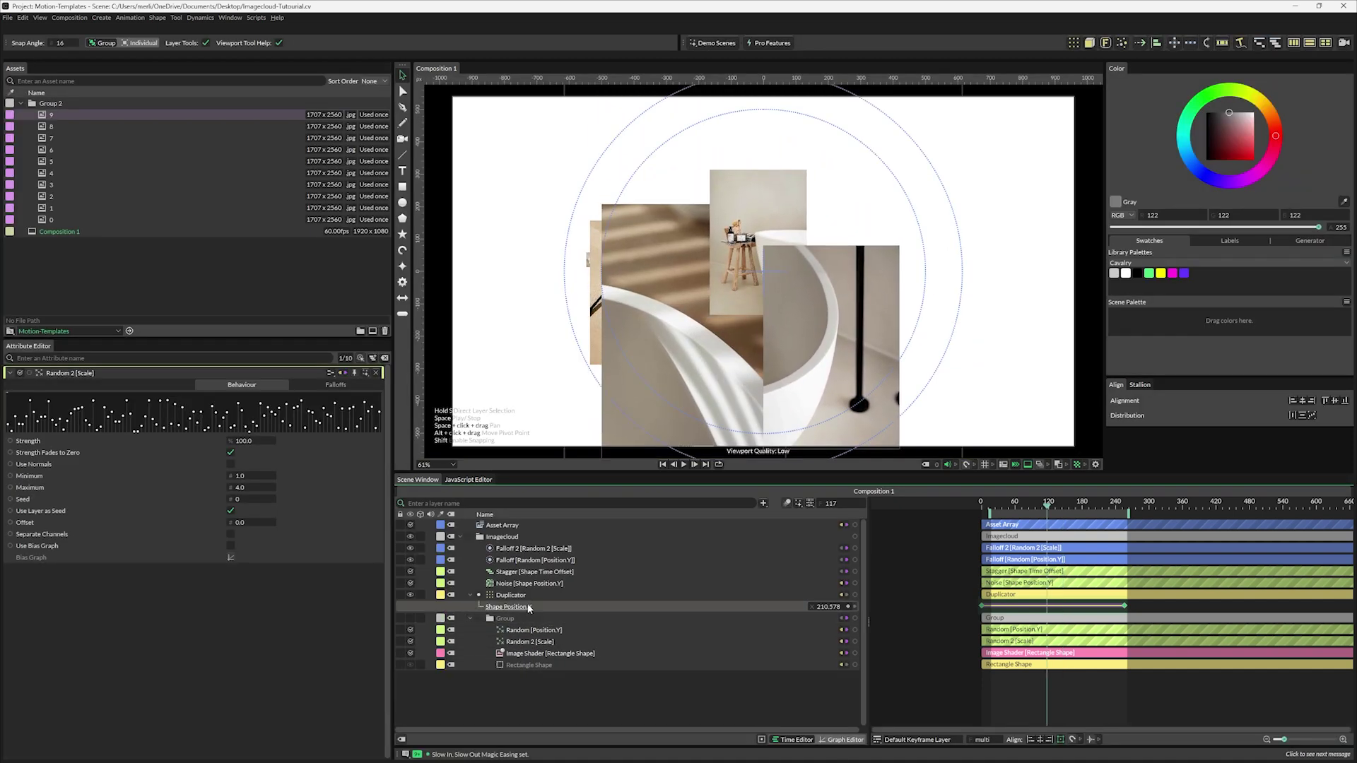
- Set the Duplicator count to 30
left_click(503, 596)
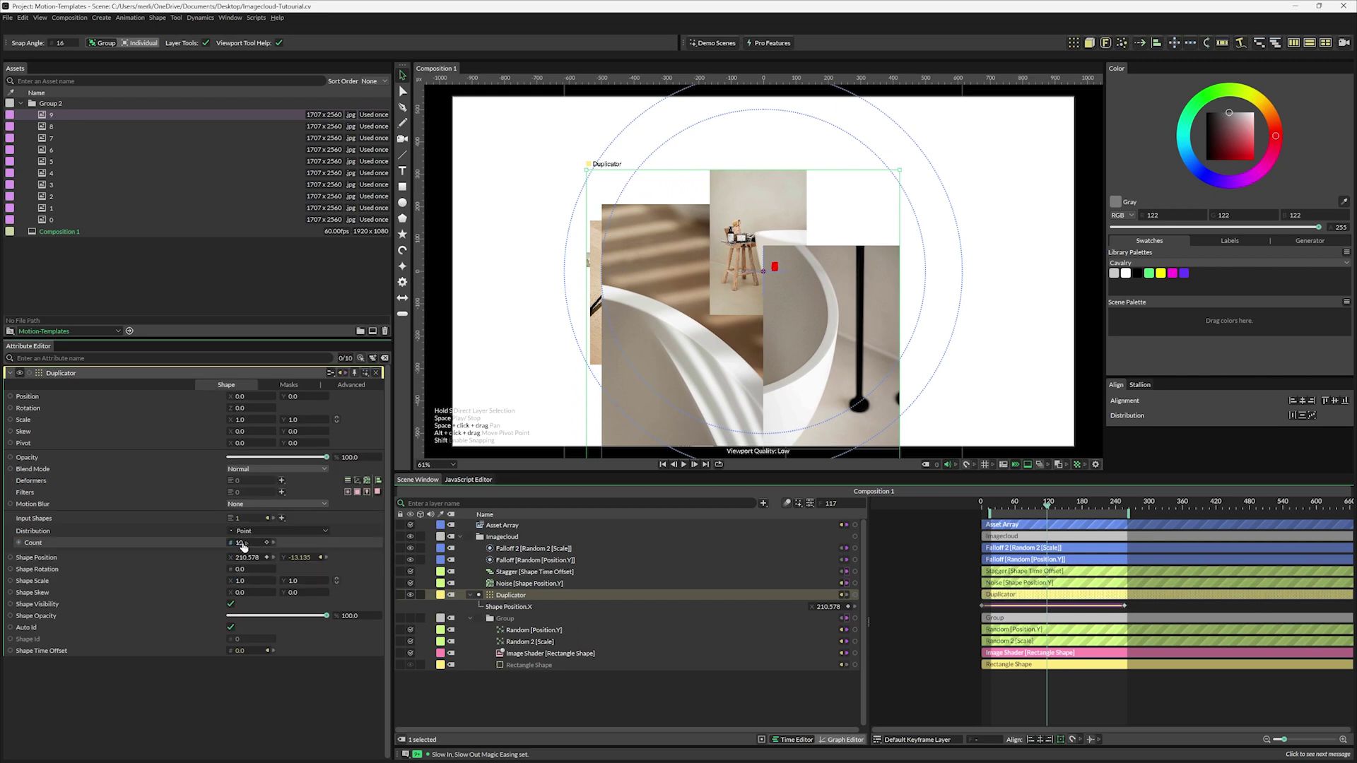
left_click(241, 544)
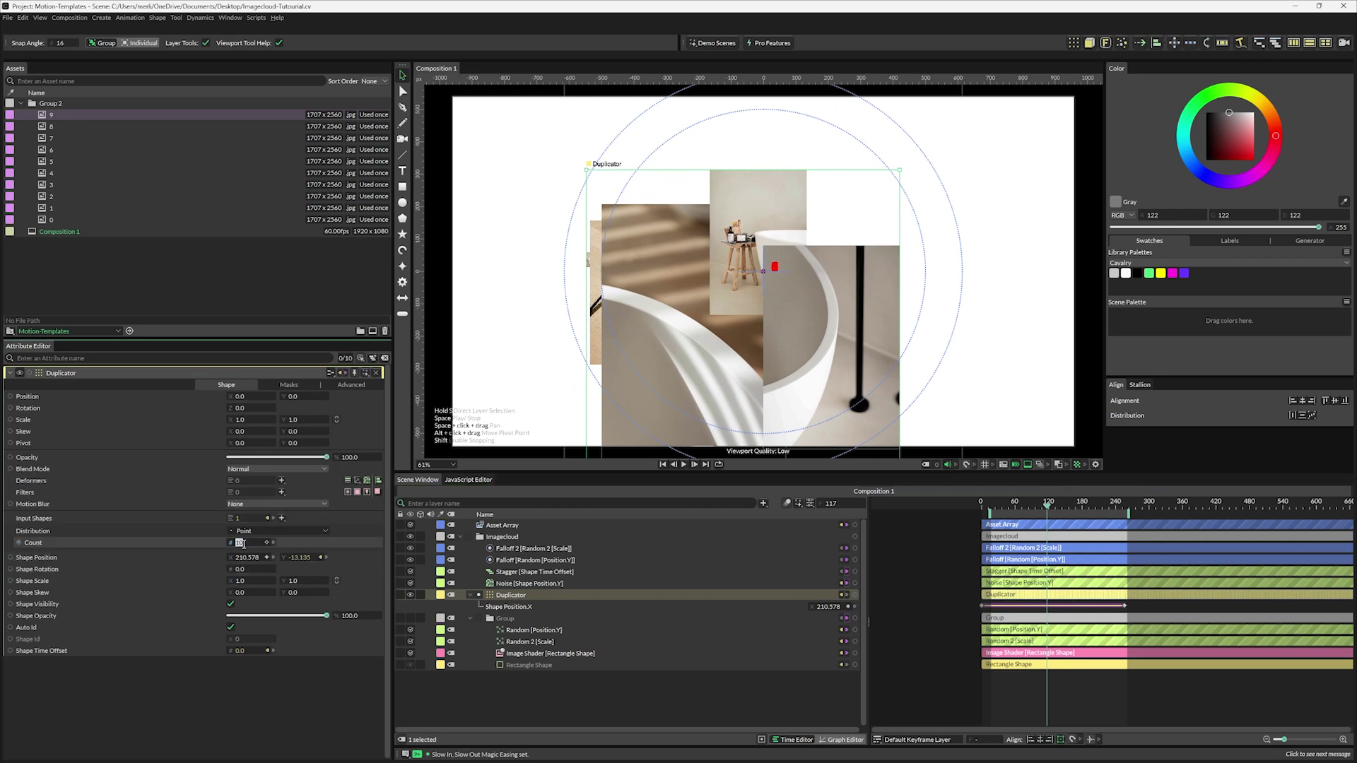
type("30")
key("Return")
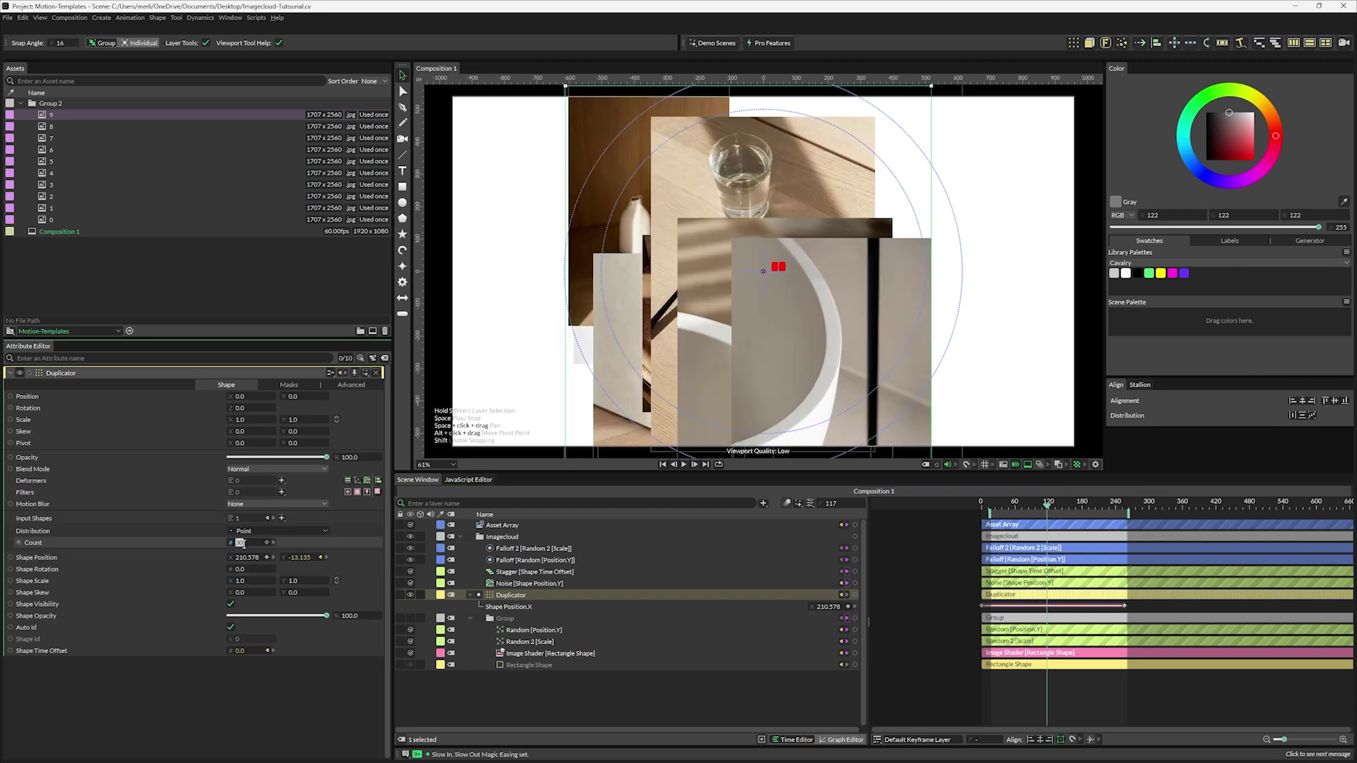
- Set the Random 2 Scale range to minimum 0.5 and maximum 1, then play the preview
left_click(529, 642)
left_click(251, 488)
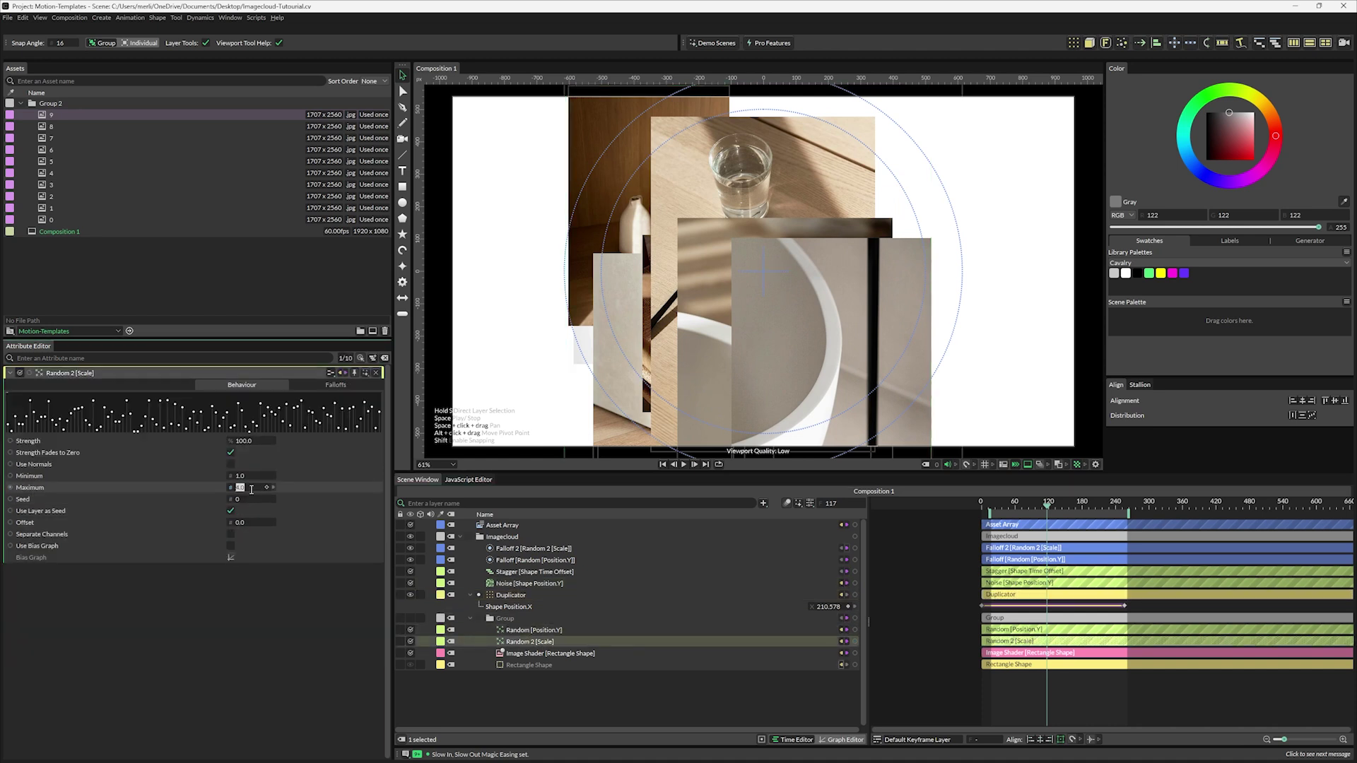
key("shift+Tab")
type("0.5")
key("Tab")
type("1")
key("Return")
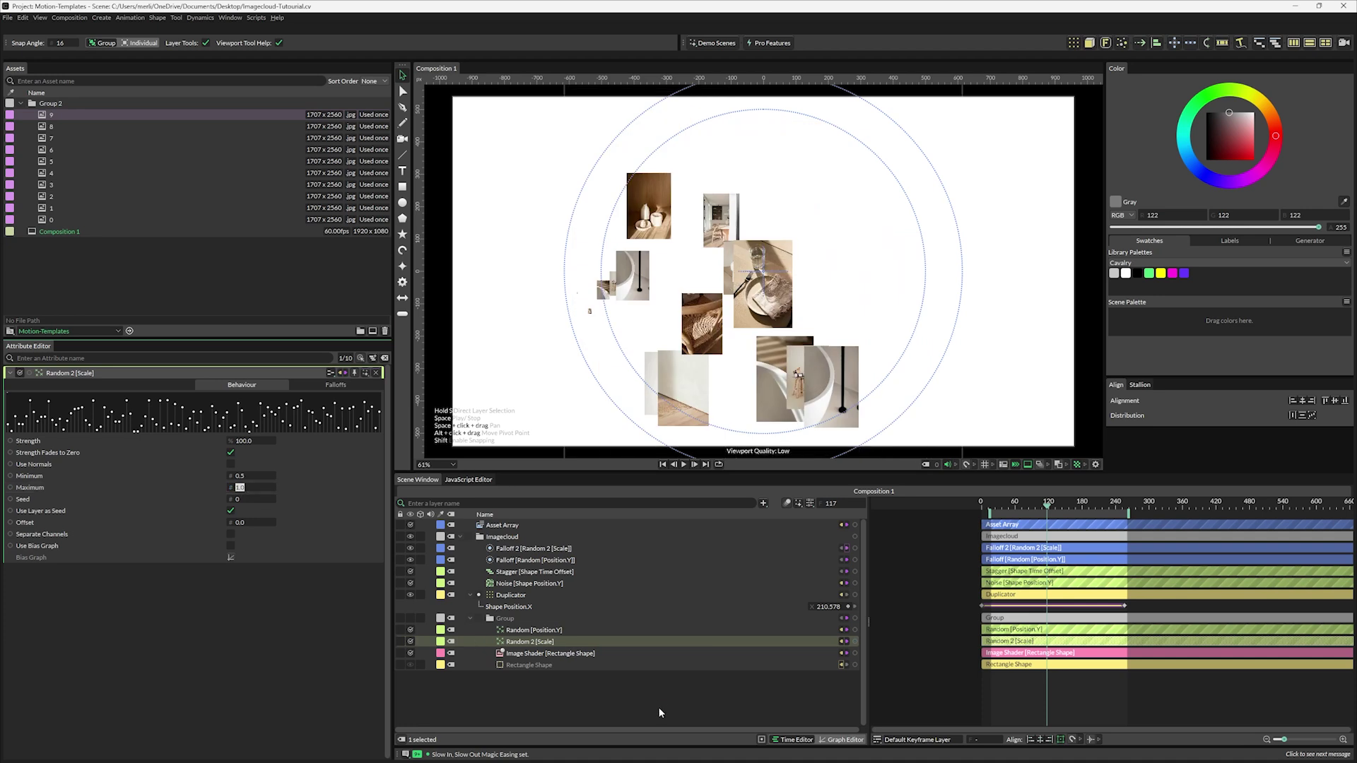
key("space")
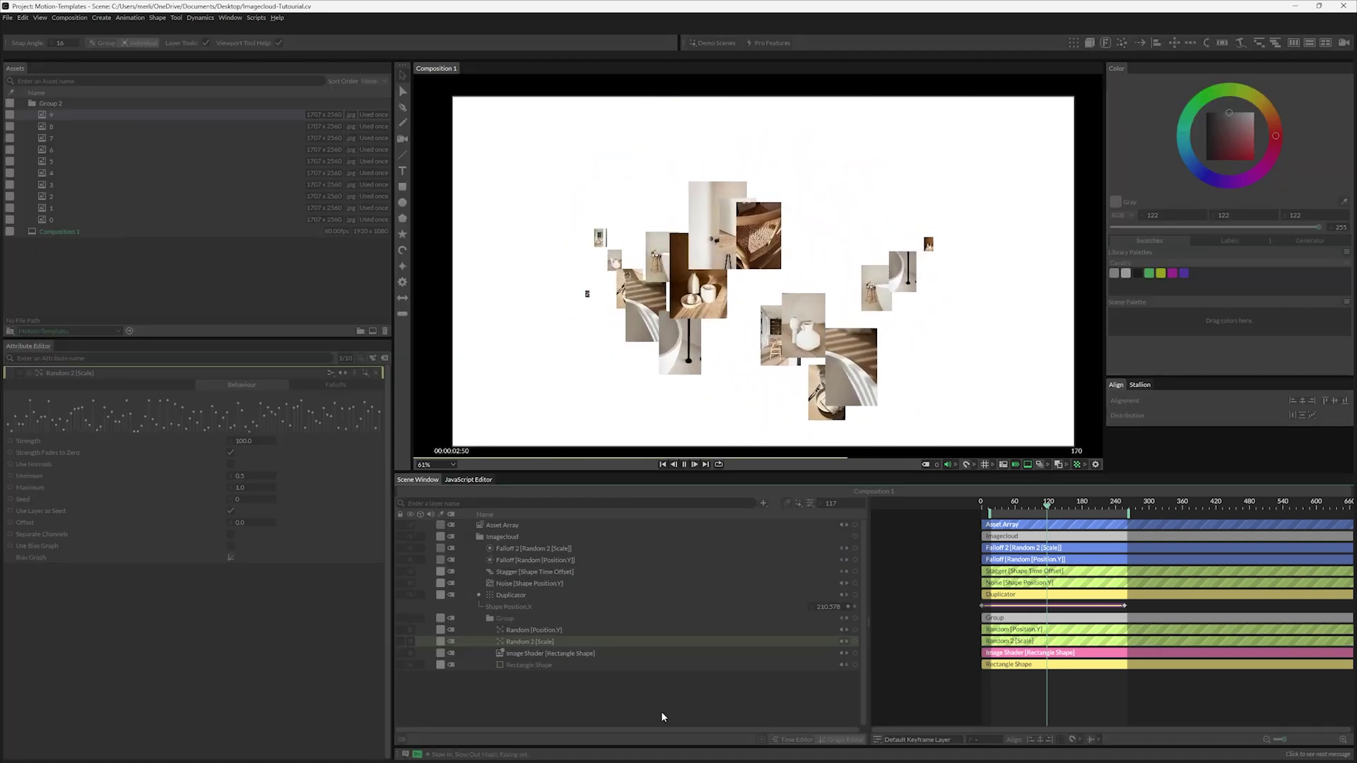